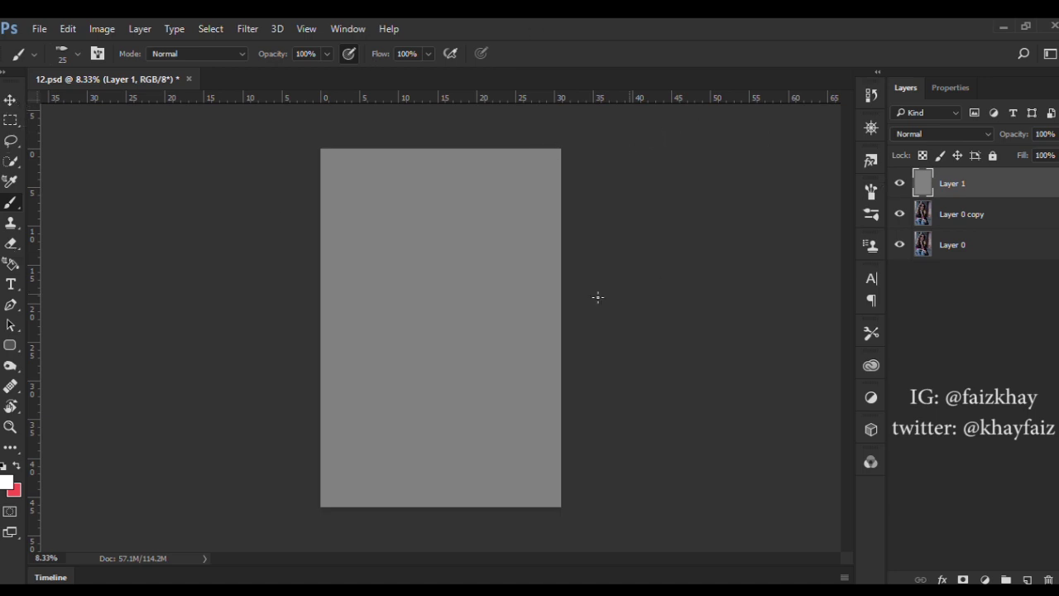
- Compare the photo with and without grey Layer 1, then set its blend mode to Overlay
left_click(10, 101)
key("ctrl+comma")
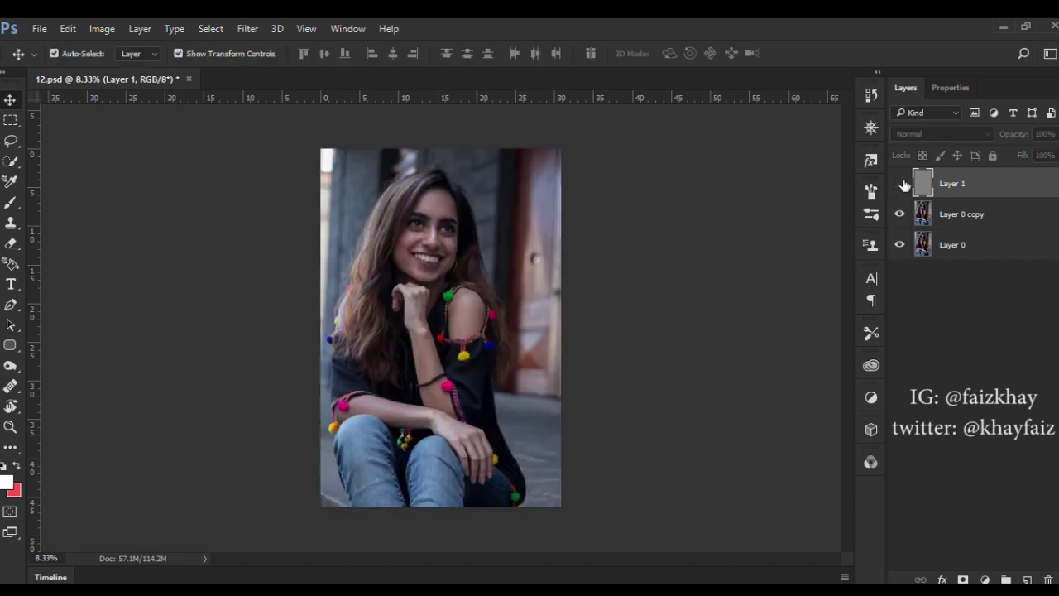
left_click(901, 184)
left_click(900, 183)
key("shift+alt+o")
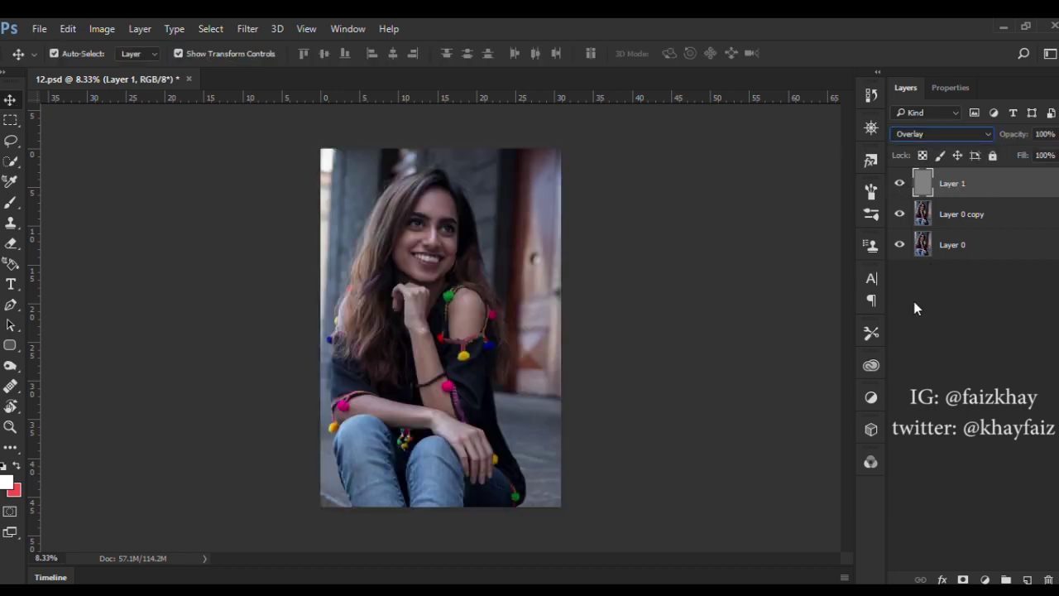
- Zoom in on the face and select the Dodge tool for lightening midtones
key("ctrl+plus")
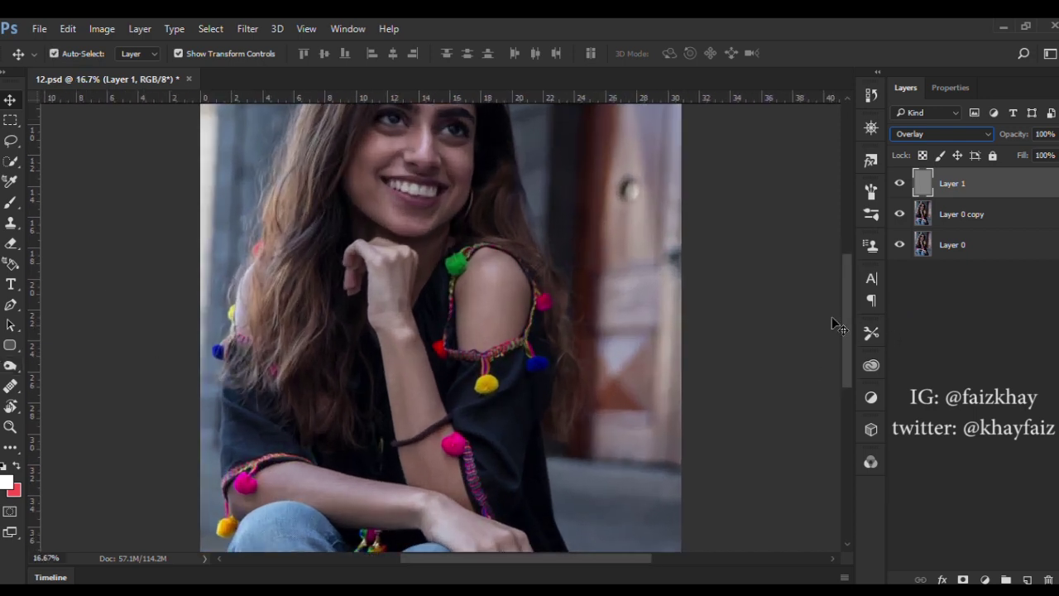
scroll(838, 306, "up", 2)
scroll(840, 280, "up", 2)
key("ctrl+plus")
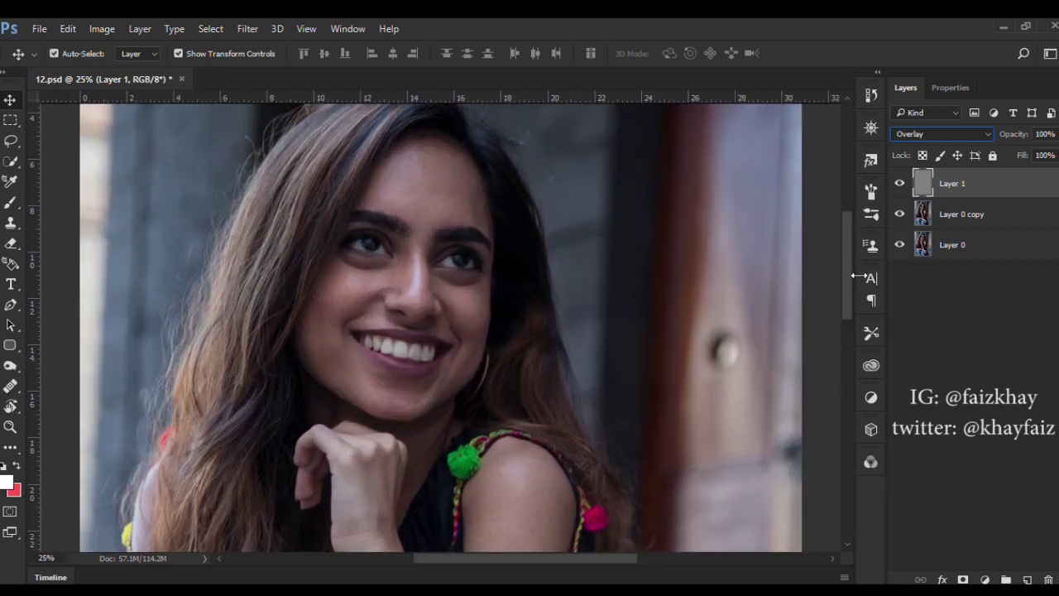
key("b")
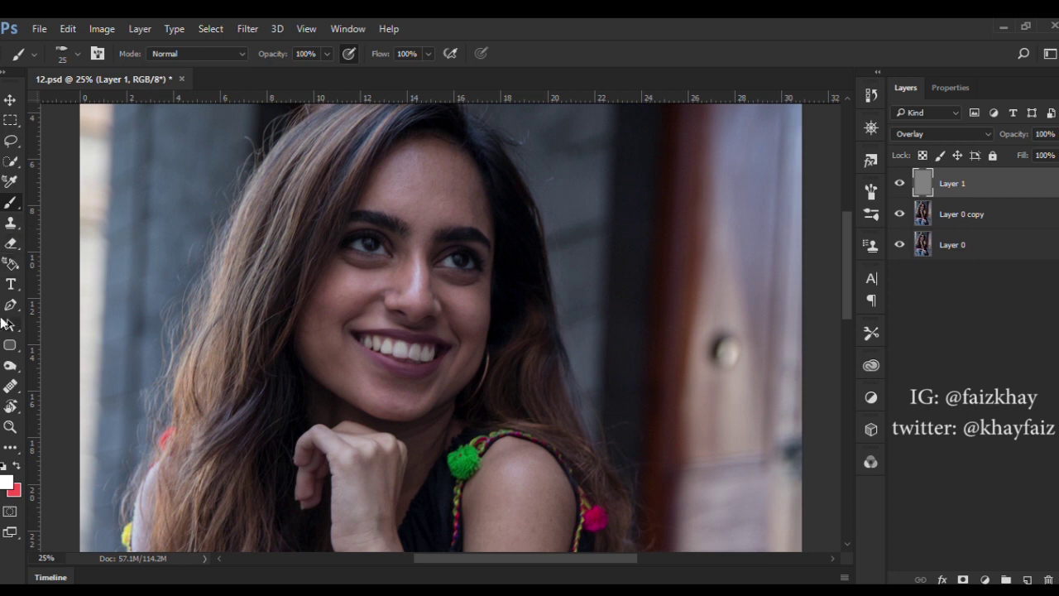
left_click(10, 367)
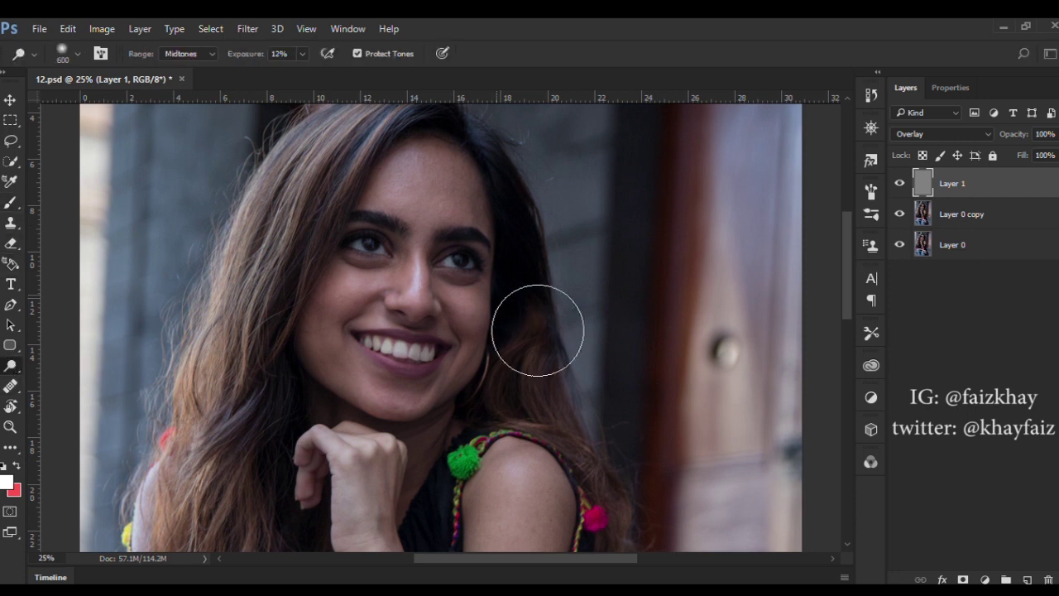
- Dodge the forehead, mouth, cheeks and chin with a 250 px brush, checking against the original
key("bracketleft")
key("bracketleft")
key("bracketleft")
mouse_move(417, 184)
left_mouse_down()
mouse_move(418, 173)
mouse_move(453, 168)
mouse_move(484, 194)
mouse_move(459, 207)
mouse_move(388, 292)
mouse_move(342, 287)
mouse_move(328, 335)
mouse_move(377, 389)
mouse_move(458, 396)
mouse_move(476, 322)
mouse_move(505, 274)
mouse_move(488, 253)
mouse_move(427, 276)
mouse_move(389, 244)
mouse_move(421, 168)
left_mouse_up()
mouse_move(468, 346)
left_mouse_down()
mouse_move(398, 401)
mouse_move(393, 349)
mouse_move(427, 321)
mouse_move(449, 410)
left_mouse_up()
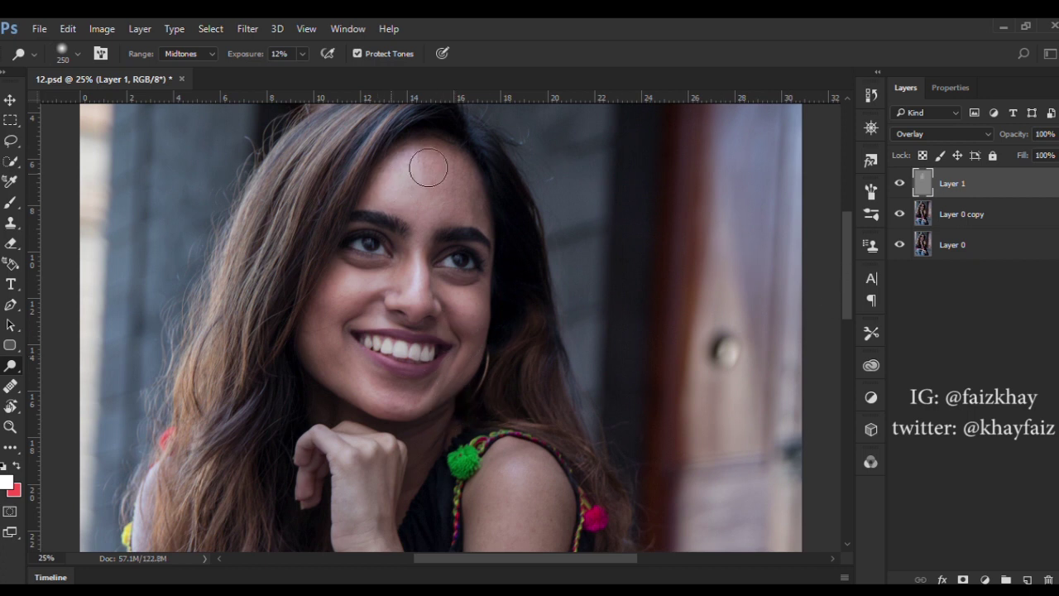
mouse_move(402, 187)
left_mouse_down()
mouse_move(492, 360)
mouse_move(432, 313)
left_mouse_up()
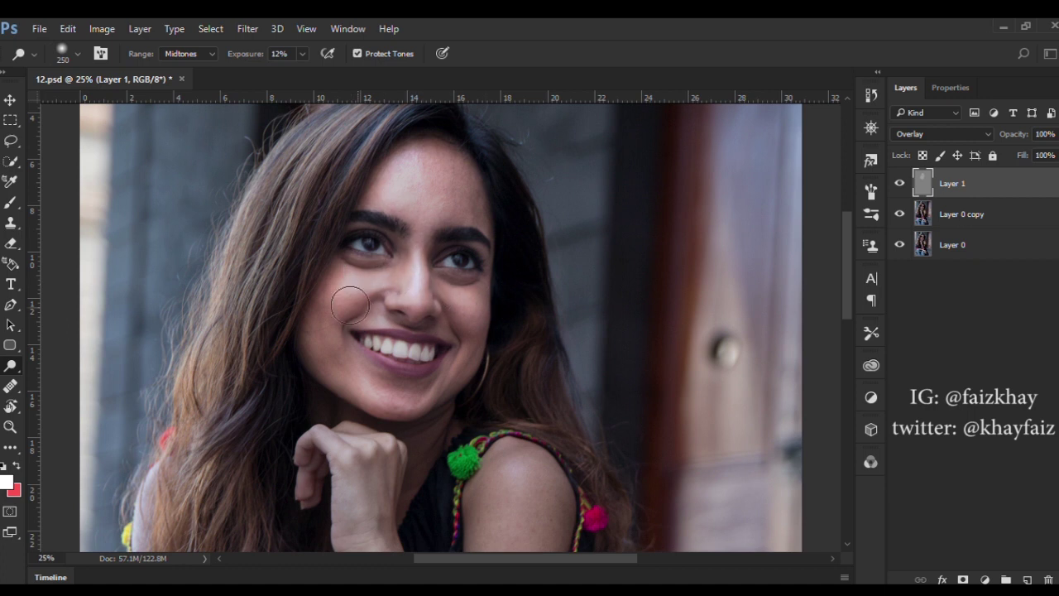
left_click_drag(350, 305, 477, 175)
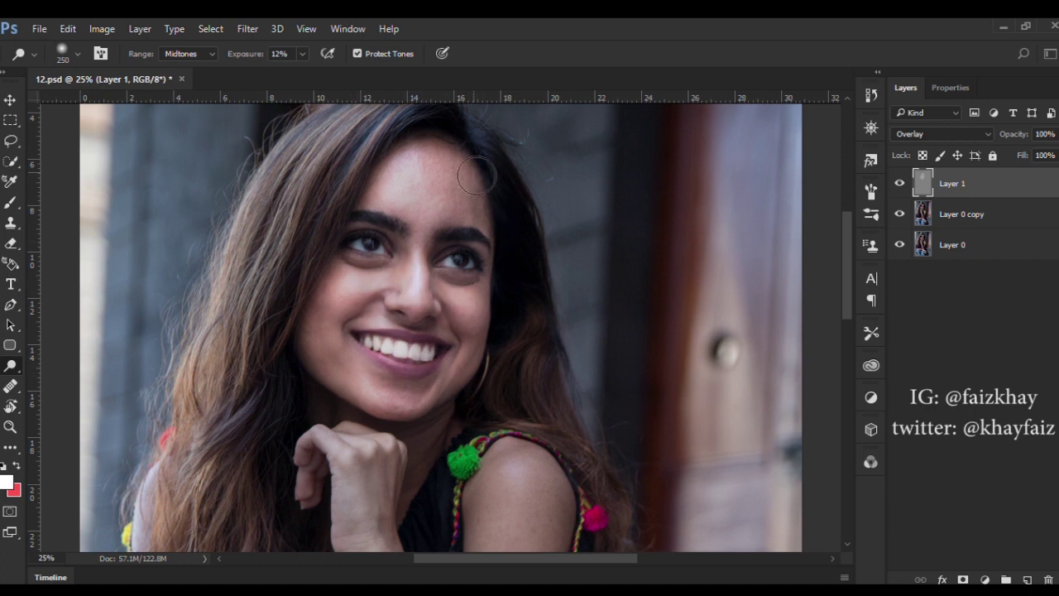
left_click(900, 182)
left_click_drag(844, 248, 830, 312)
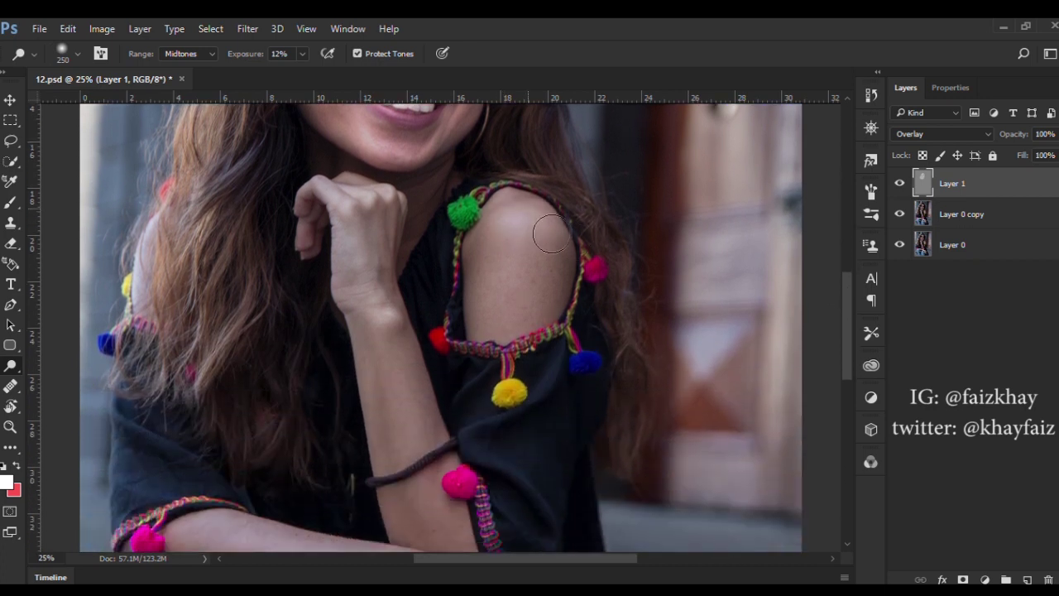
- Dodge the bare shoulder, both forearms, the wrist and the back of the hand
mouse_move(552, 234)
left_mouse_down()
mouse_move(508, 331)
mouse_move(501, 243)
mouse_move(489, 243)
mouse_move(571, 244)
mouse_move(517, 199)
mouse_move(505, 248)
mouse_move(544, 260)
mouse_move(545, 316)
left_mouse_up()
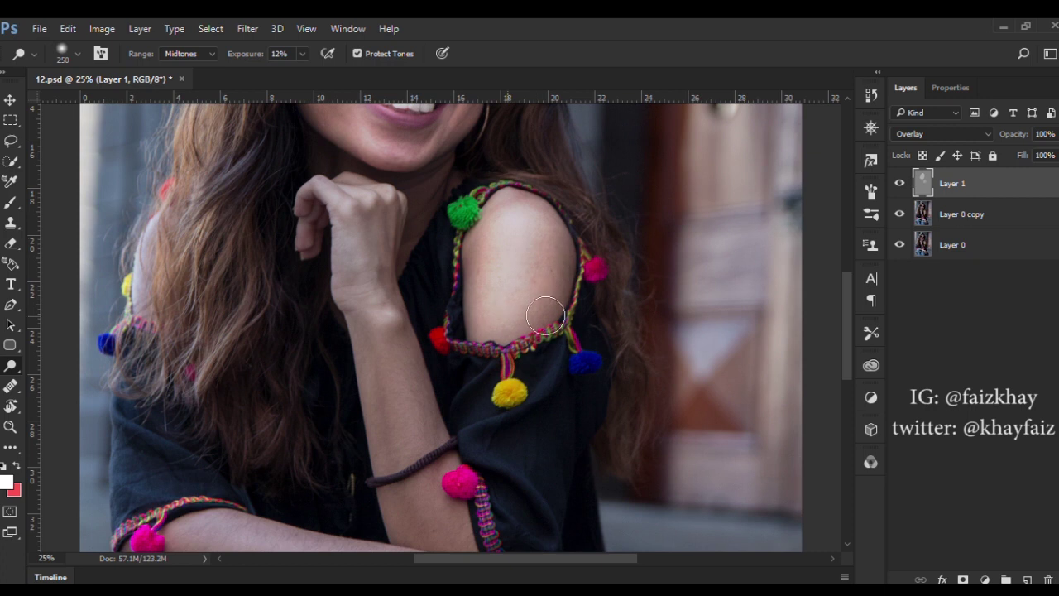
mouse_move(359, 237)
left_mouse_down()
mouse_move(389, 203)
mouse_move(327, 246)
mouse_move(383, 291)
mouse_move(406, 401)
mouse_move(410, 368)
left_mouse_up()
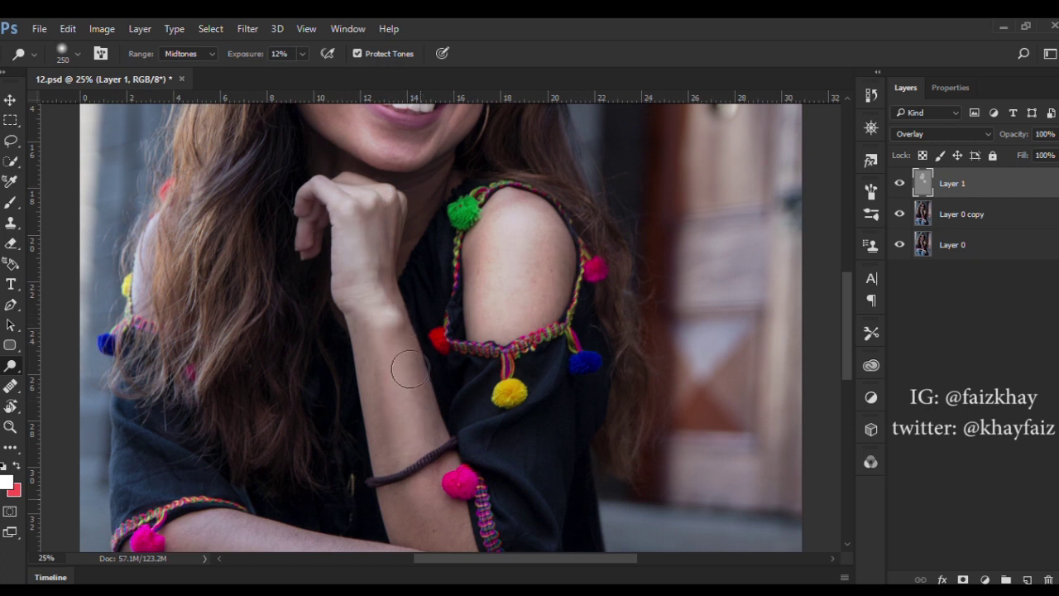
mouse_move(428, 504)
left_mouse_down()
mouse_move(382, 209)
mouse_move(386, 256)
mouse_move(364, 298)
mouse_move(404, 366)
mouse_move(462, 524)
mouse_move(368, 299)
left_mouse_up()
scroll(843, 306, "down", 3)
mouse_move(440, 323)
left_mouse_down()
mouse_move(378, 286)
mouse_move(392, 246)
mouse_move(409, 443)
left_mouse_up()
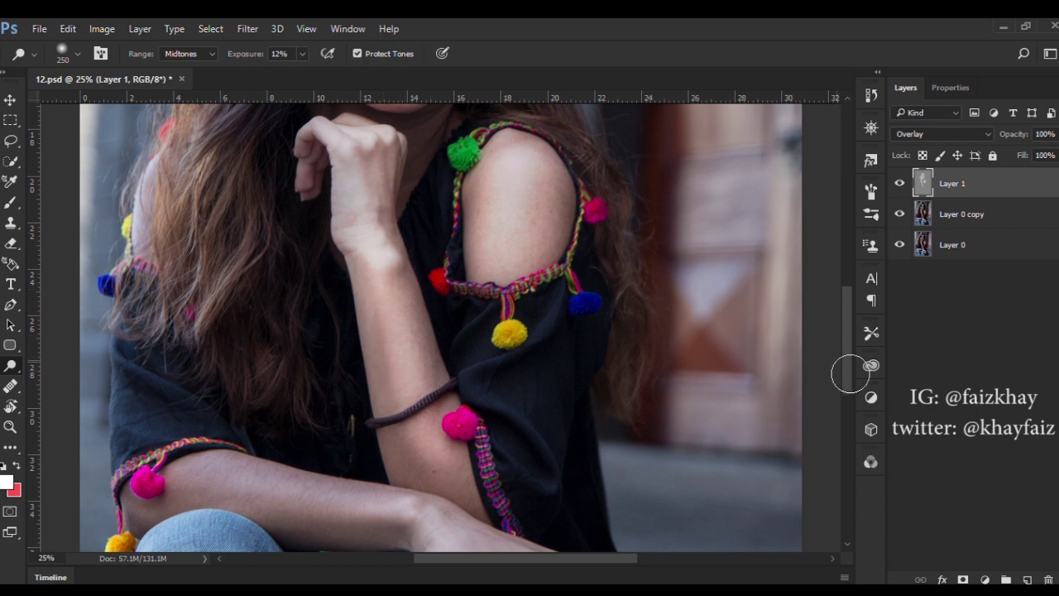
scroll(847, 371, "down", 3)
mouse_move(521, 388)
left_mouse_down()
mouse_move(480, 421)
mouse_move(403, 359)
mouse_move(409, 227)
left_mouse_up()
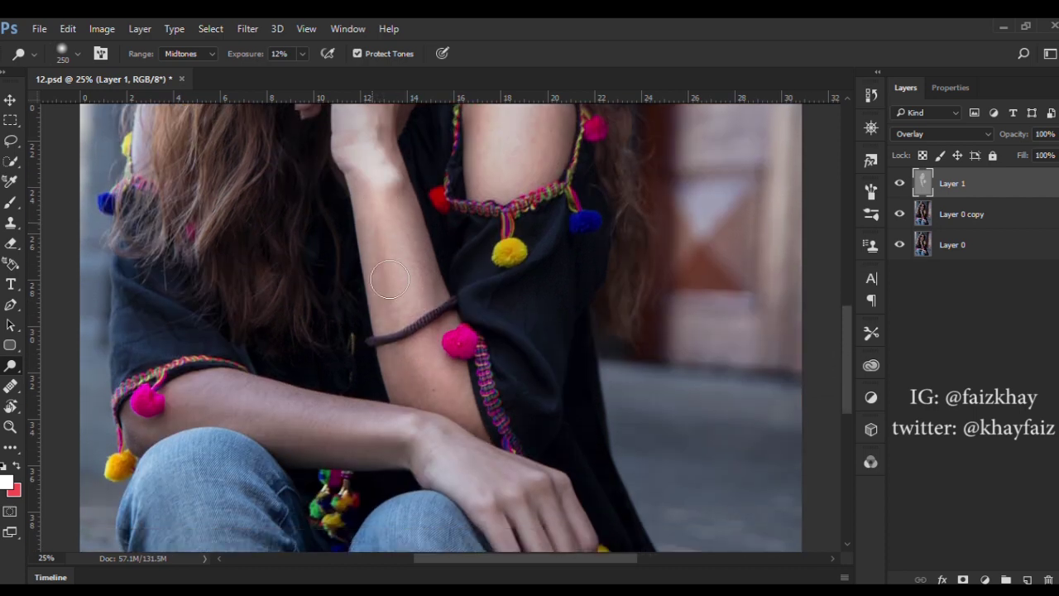
mouse_move(194, 420)
left_mouse_down()
mouse_move(249, 406)
mouse_move(189, 439)
mouse_move(308, 411)
mouse_move(425, 437)
mouse_move(314, 463)
mouse_move(447, 449)
mouse_move(492, 484)
left_mouse_up()
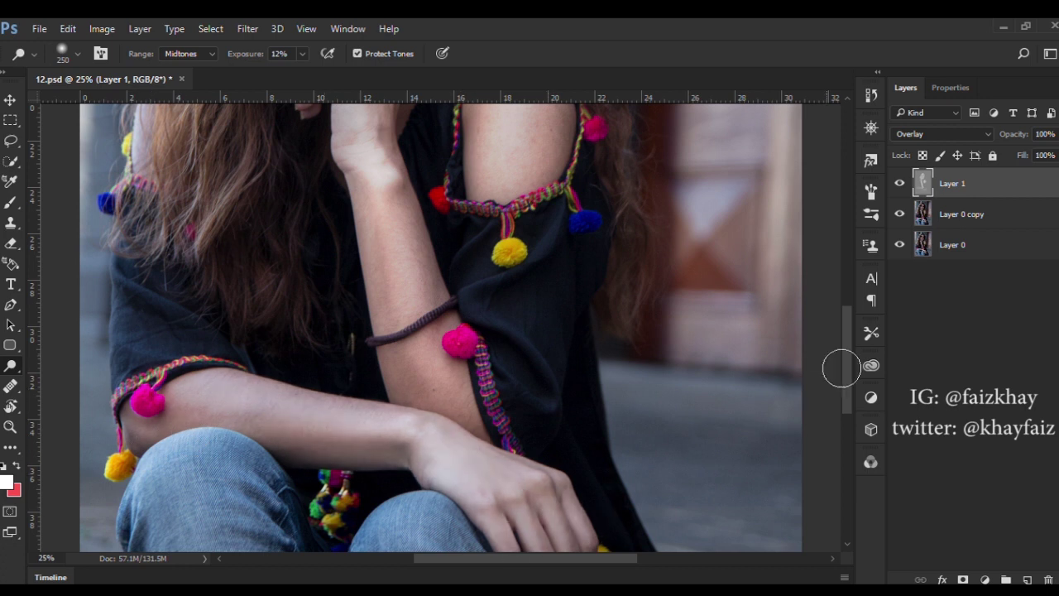
scroll(805, 410, "down", 3)
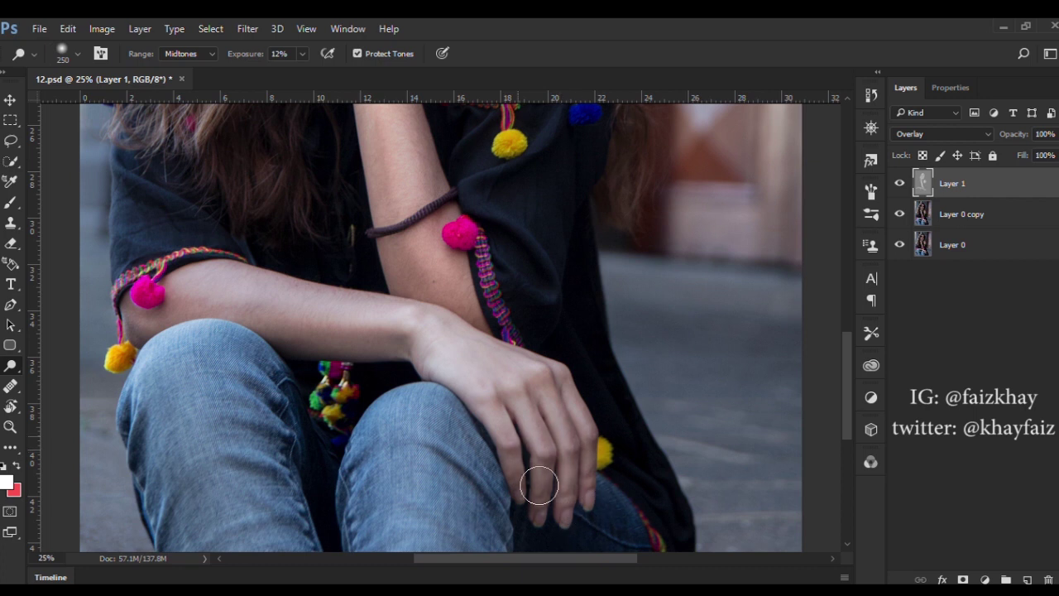
mouse_move(538, 488)
left_mouse_down()
mouse_move(546, 505)
mouse_move(546, 402)
mouse_move(603, 485)
left_mouse_up()
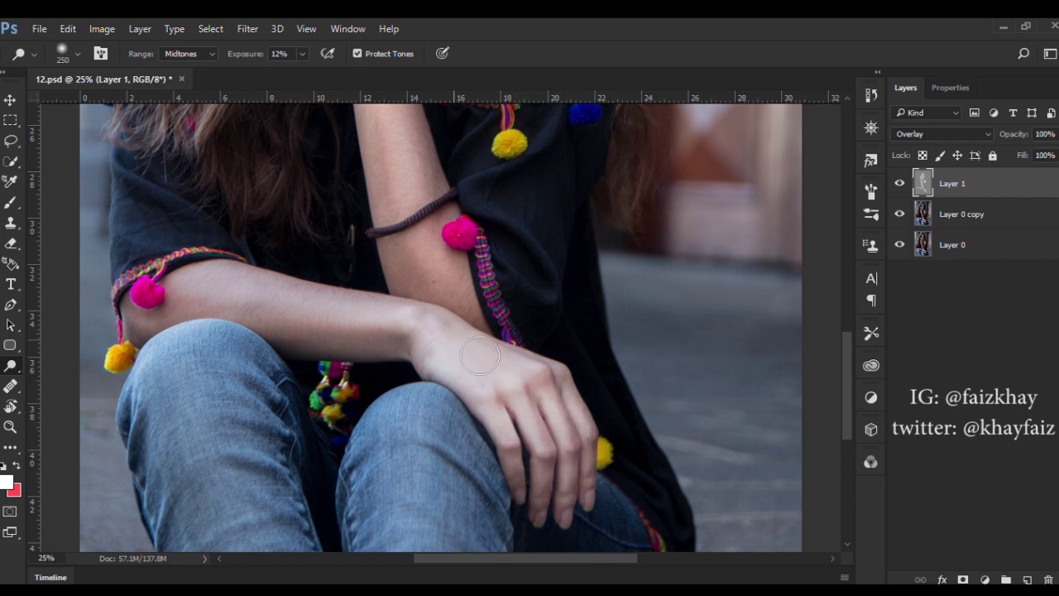
left_click_drag(847, 356, 857, 241)
- Zoom out and toggle Layer 1's visibility to compare the retouch so far
left_click(899, 183)
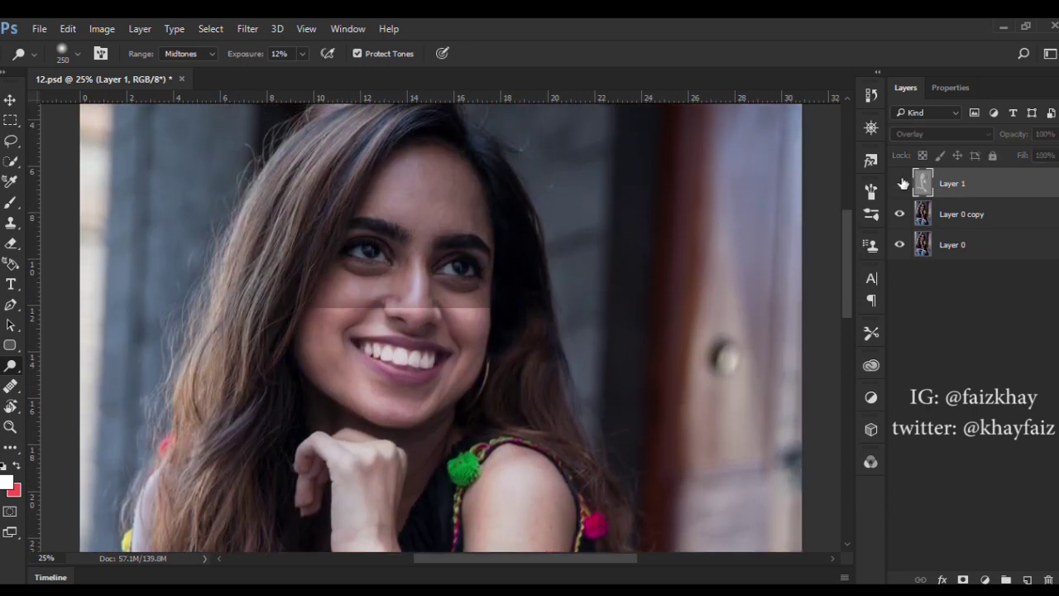
key("ctrl+minus")
left_click_drag(845, 285, 835, 318)
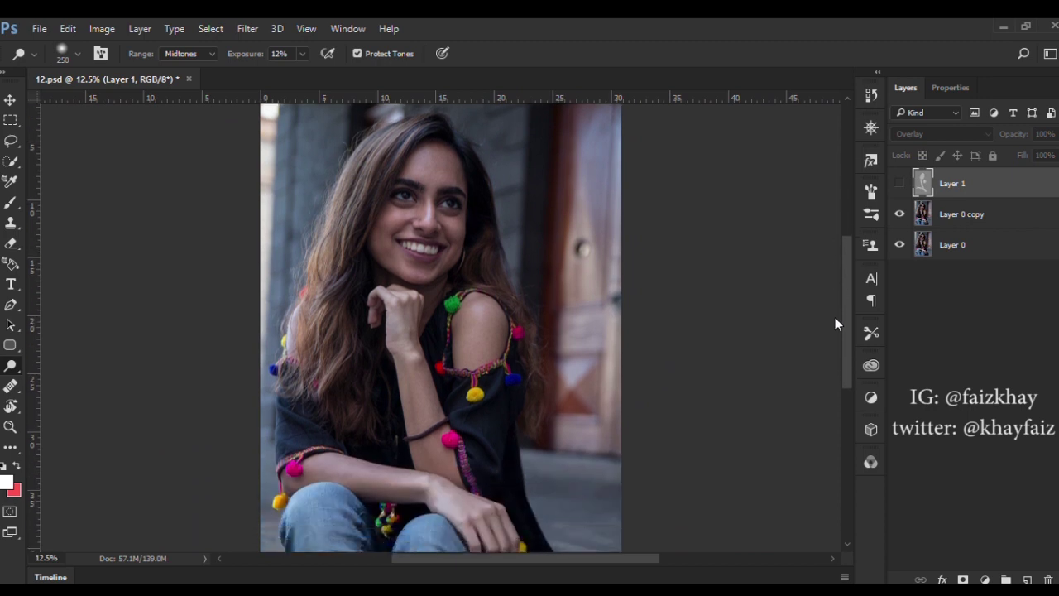
left_click(899, 184)
left_click(899, 184)
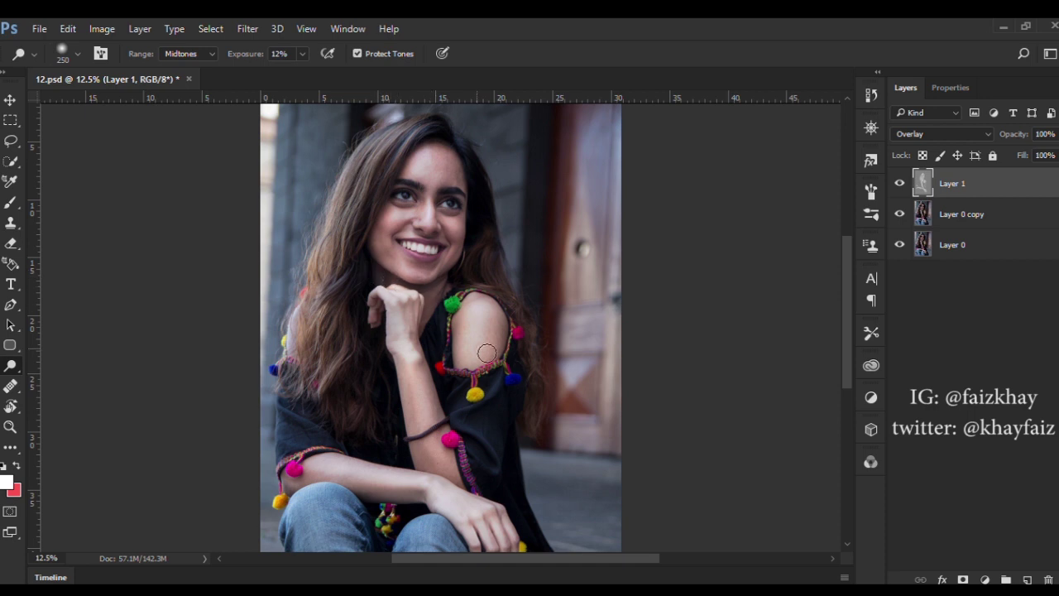
scroll(841, 311, "down", 5)
scroll(839, 303, "up", 7)
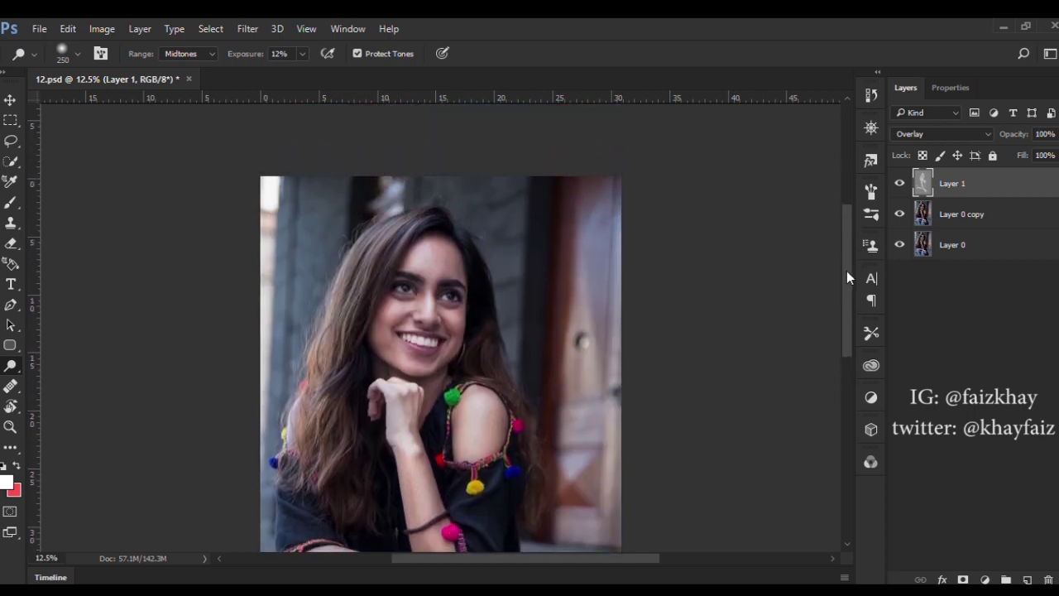
scroll(846, 271, "down", 2)
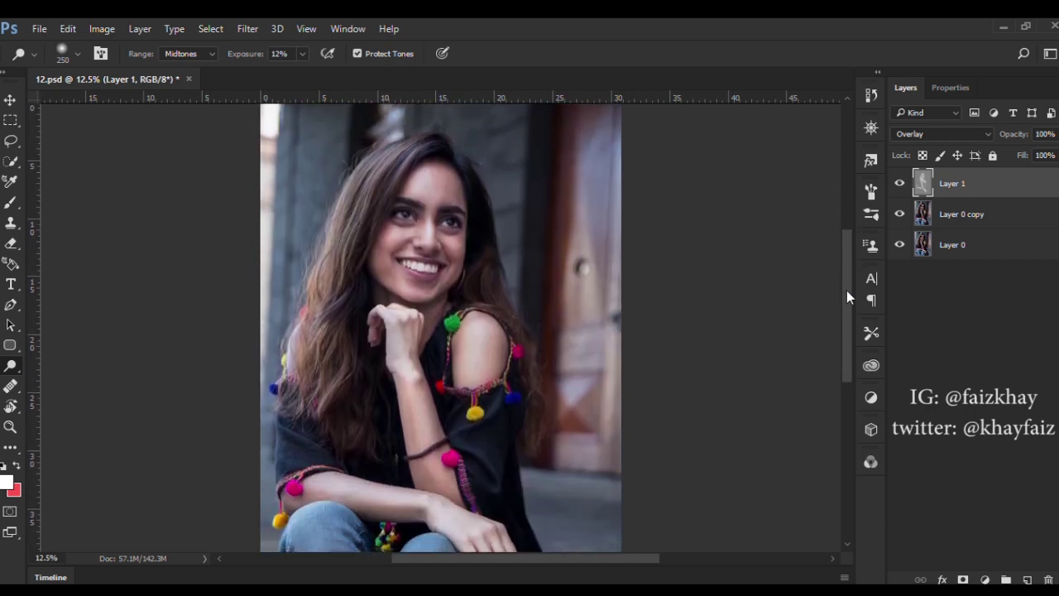
left_click(899, 184)
left_click(899, 183)
- Dodge the hair down the left side and up toward the face
left_click_drag(390, 157, 345, 382)
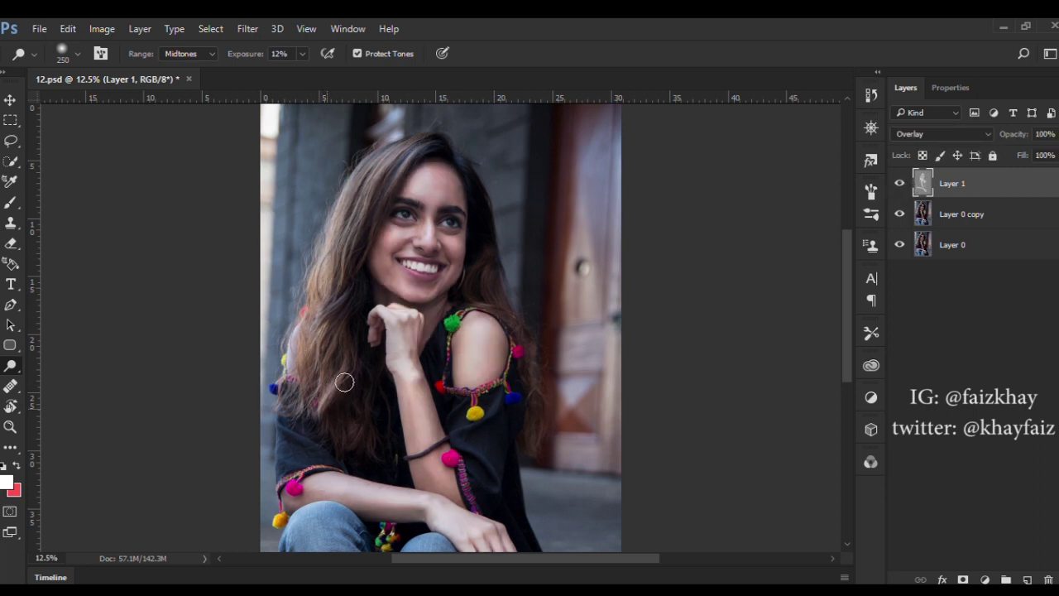
left_click_drag(319, 361, 298, 369)
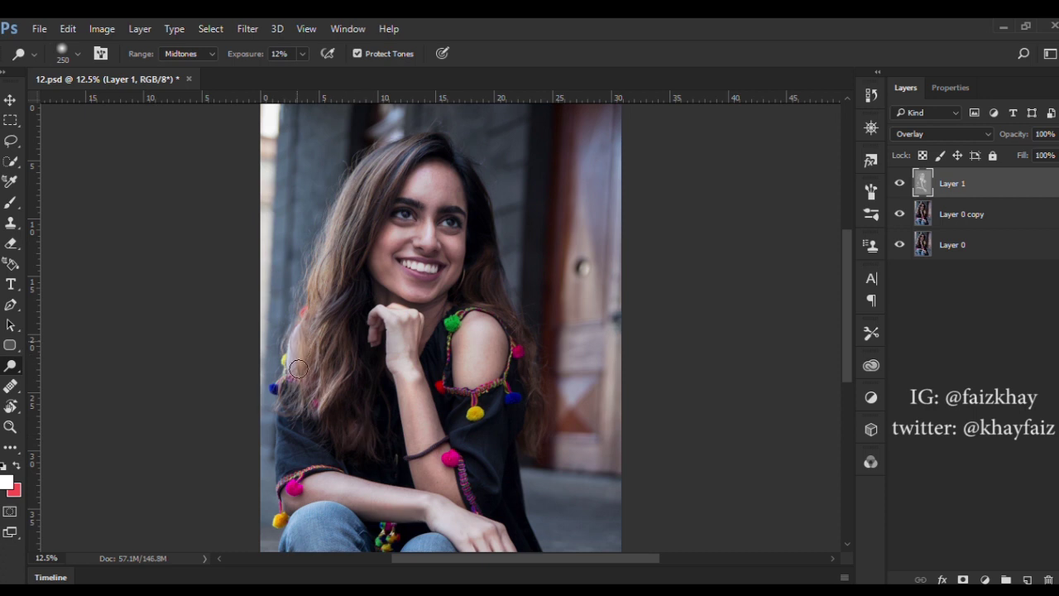
left_click_drag(337, 297, 363, 241)
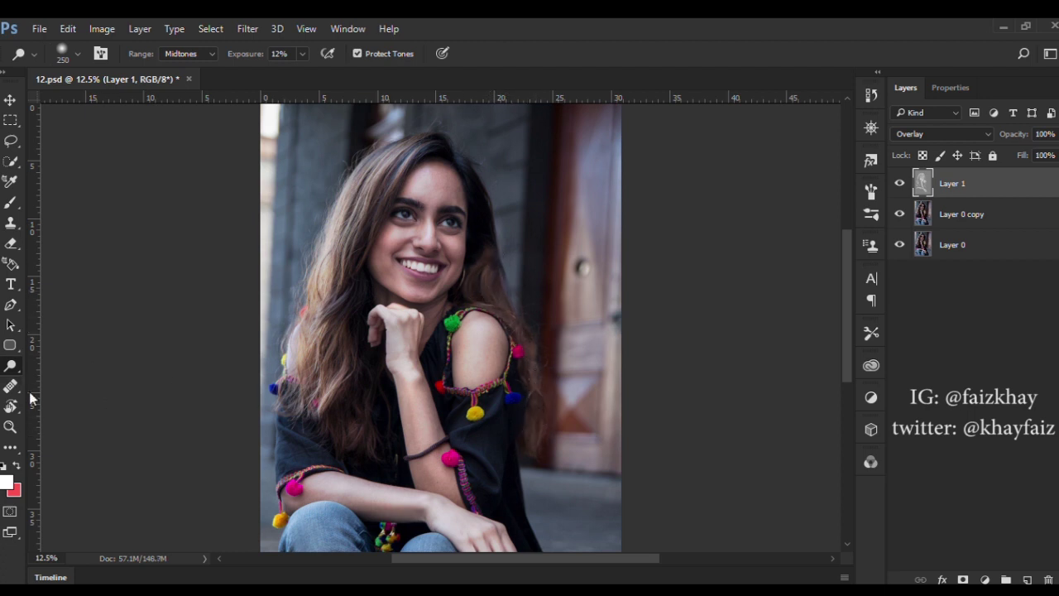
- Zoom in on the eyes and dodge around the iris, toggling Layer 1 to compare
scroll(418, 217, "up", 5)
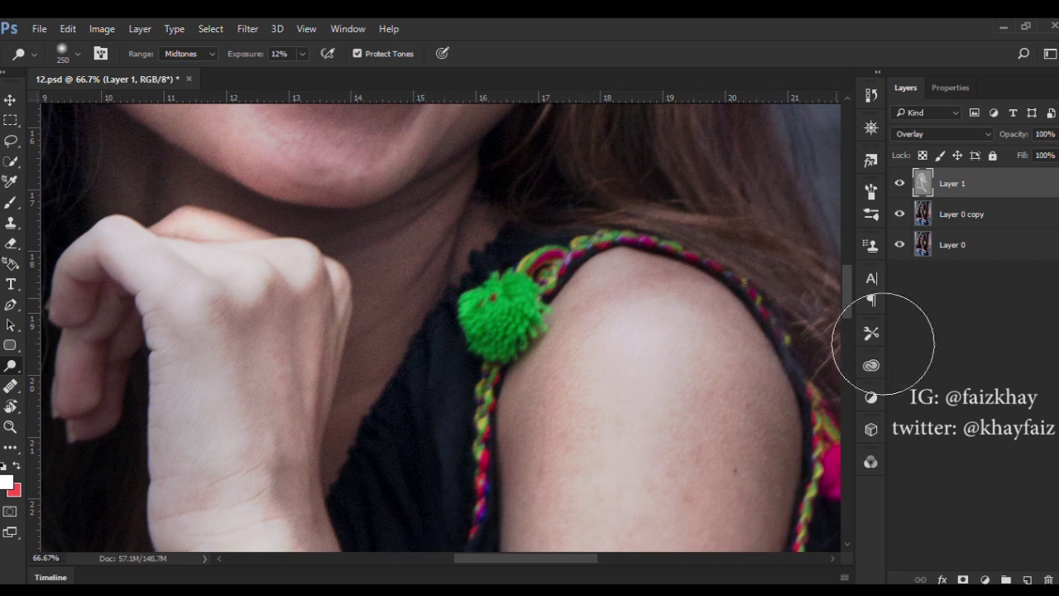
scroll(837, 224, "up", 3)
scroll(838, 224, "up", 3)
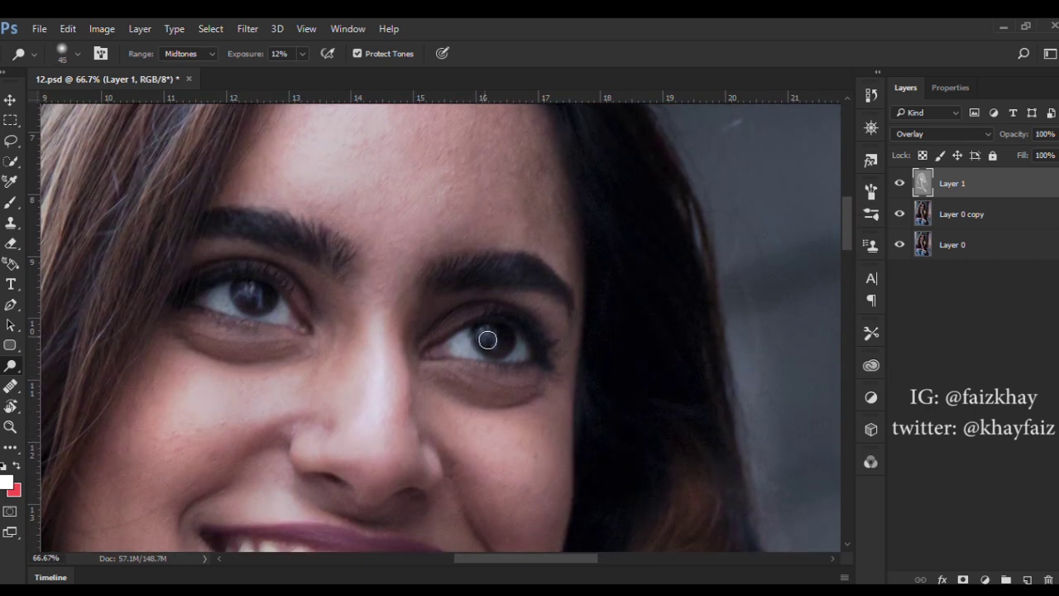
scroll(480, 338, "up", 2)
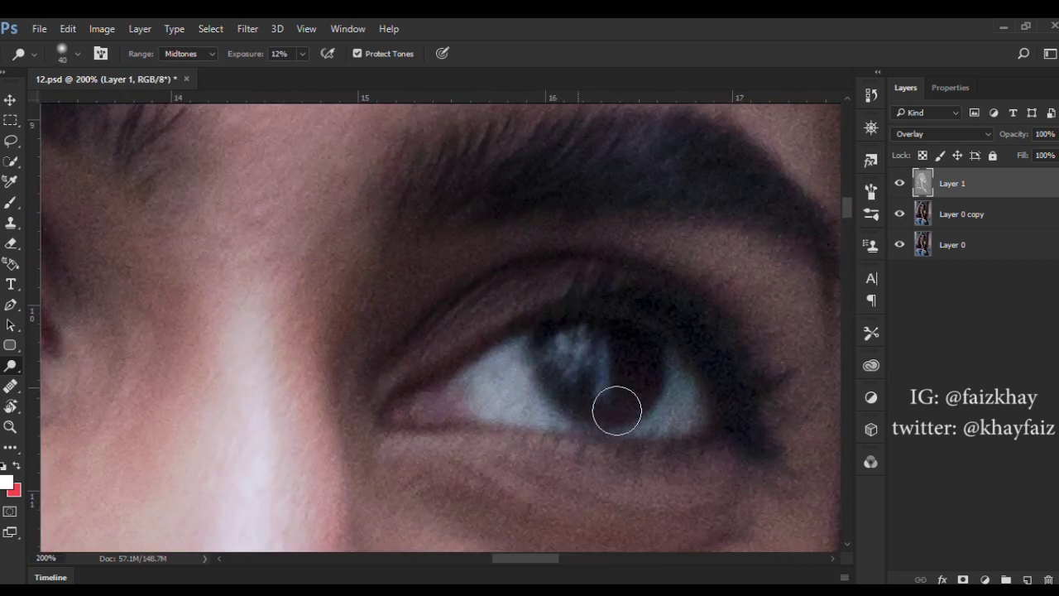
mouse_move(647, 408)
left_mouse_down()
mouse_move(596, 372)
mouse_move(627, 414)
mouse_move(615, 407)
left_mouse_up()
left_click(899, 182)
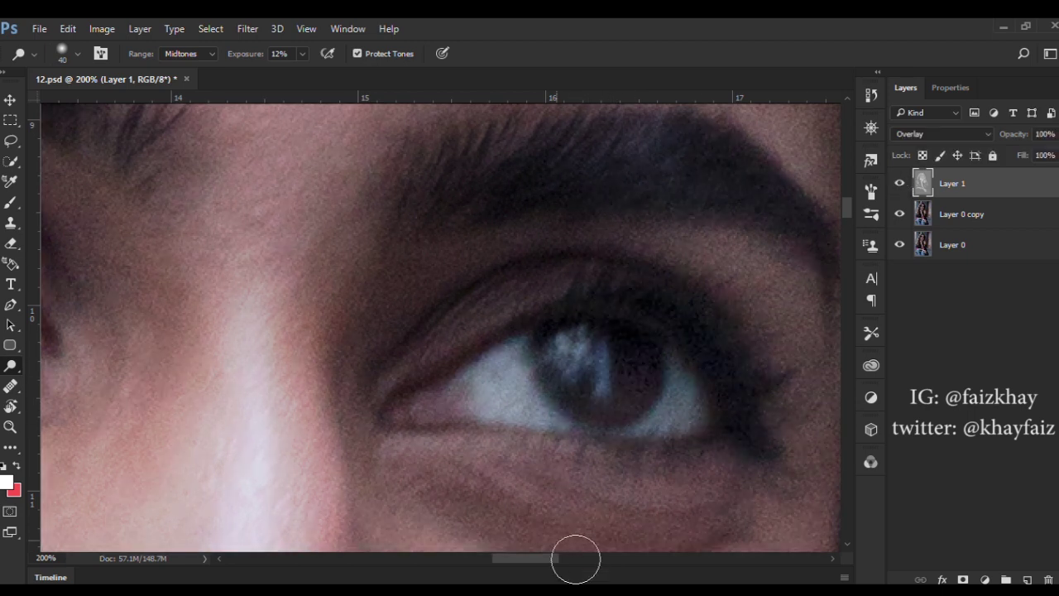
mouse_move(542, 558)
left_mouse_down()
mouse_move(466, 558)
mouse_move(491, 558)
left_mouse_up()
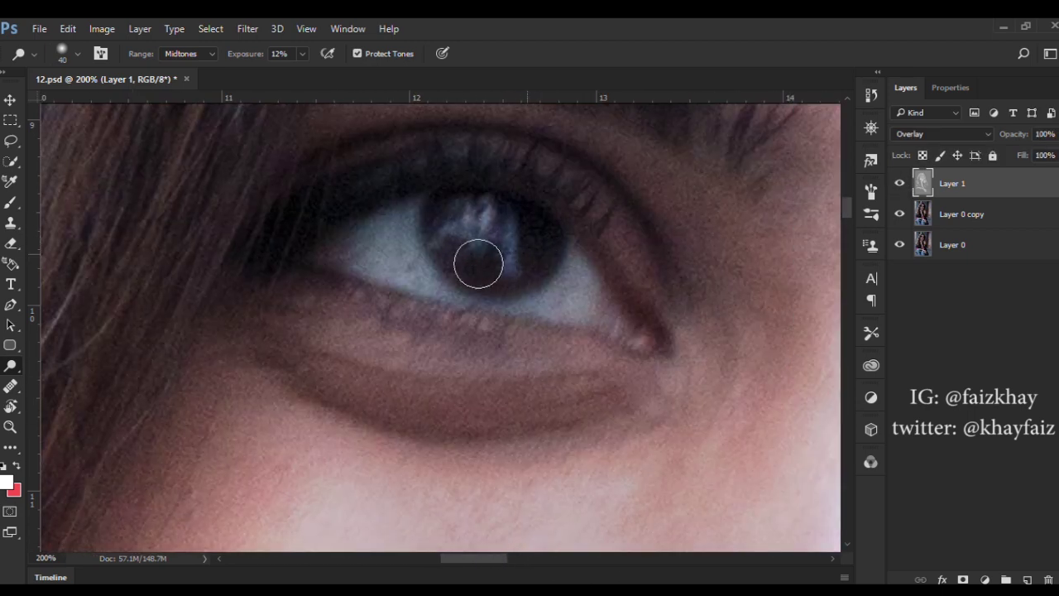
mouse_move(538, 276)
left_mouse_down()
mouse_move(501, 279)
mouse_move(550, 247)
mouse_move(491, 237)
mouse_move(544, 250)
left_mouse_up()
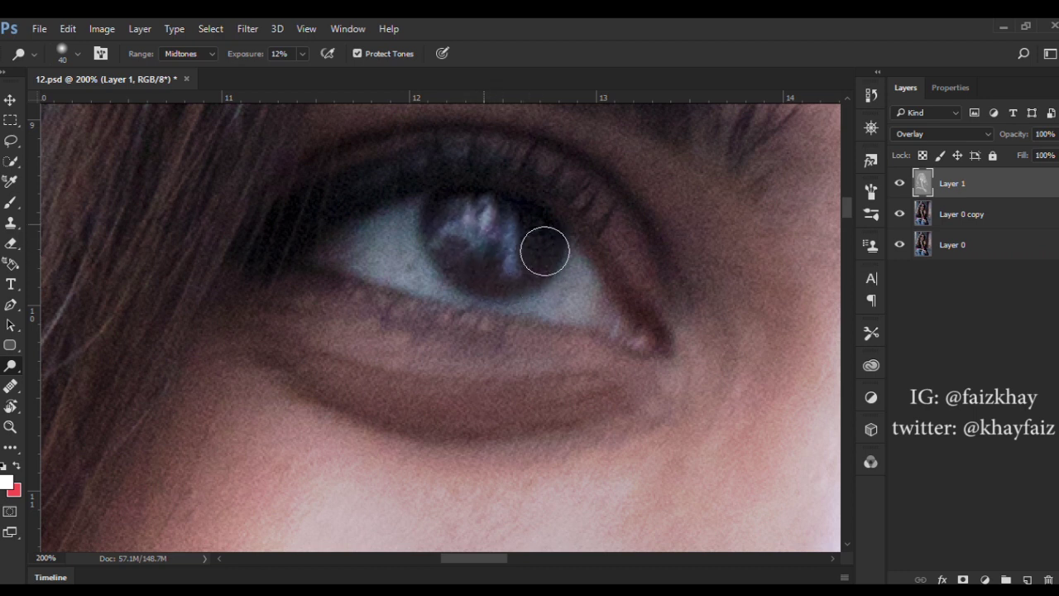
left_click(900, 183)
left_click(900, 183)
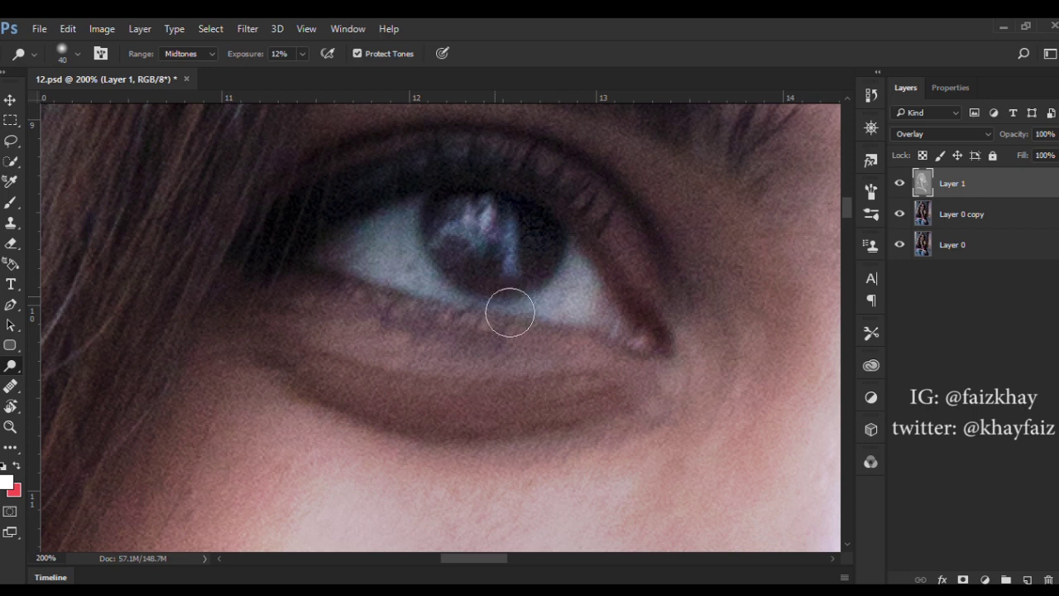
- Brighten the lower lid and the whites of the right eye
mouse_move(510, 313)
left_mouse_down()
mouse_move(428, 240)
mouse_move(340, 263)
mouse_move(420, 260)
mouse_move(417, 285)
mouse_move(584, 311)
mouse_move(642, 335)
left_mouse_up()
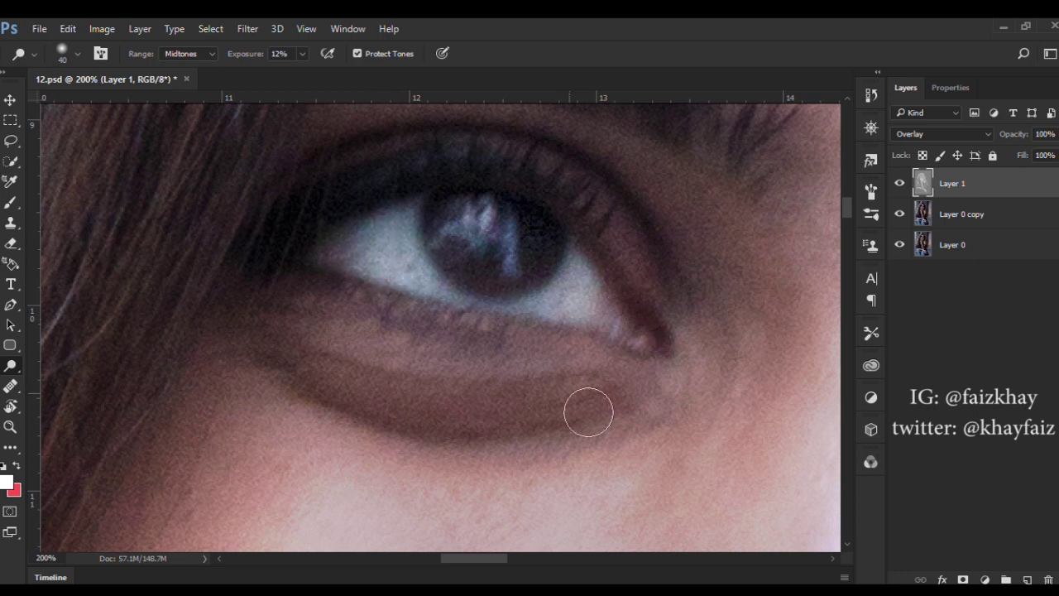
mouse_move(474, 558)
left_mouse_down()
mouse_move(610, 554)
mouse_move(536, 557)
left_mouse_up()
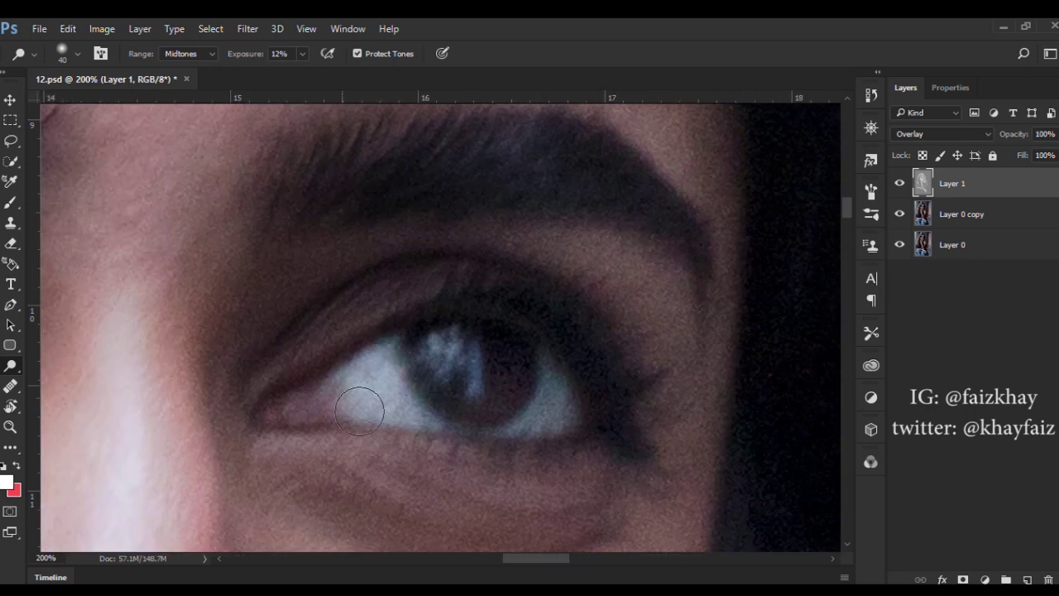
mouse_move(360, 412)
left_mouse_down()
mouse_move(578, 410)
mouse_move(574, 402)
mouse_move(575, 425)
mouse_move(410, 398)
mouse_move(455, 425)
mouse_move(541, 442)
mouse_move(601, 433)
left_mouse_up()
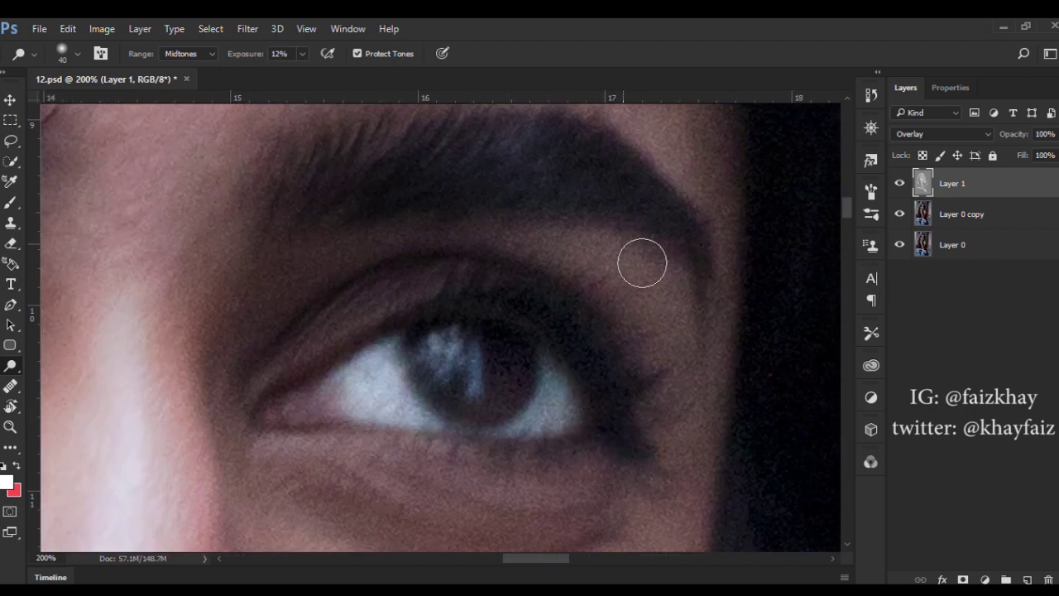
scroll(477, 398, "down", 1)
scroll(478, 398, "down", 2)
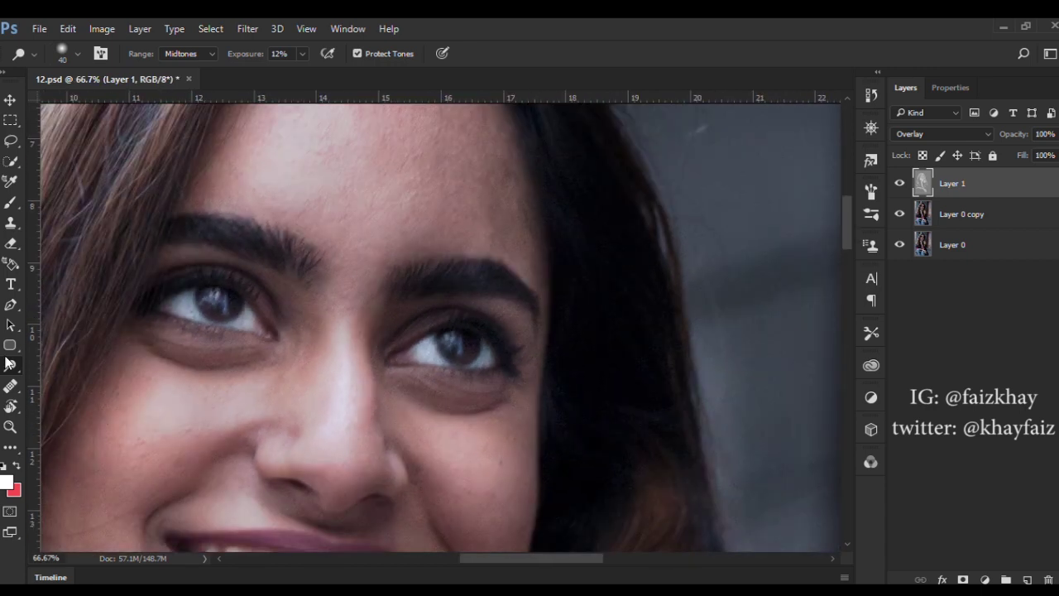
- Burn the iris rim in Shadows range with a roughly 100 px brush, comparing with Layer 1 hidden
key("shift+o")
key("bracketleft")
key("bracketleft")
key("bracketleft")
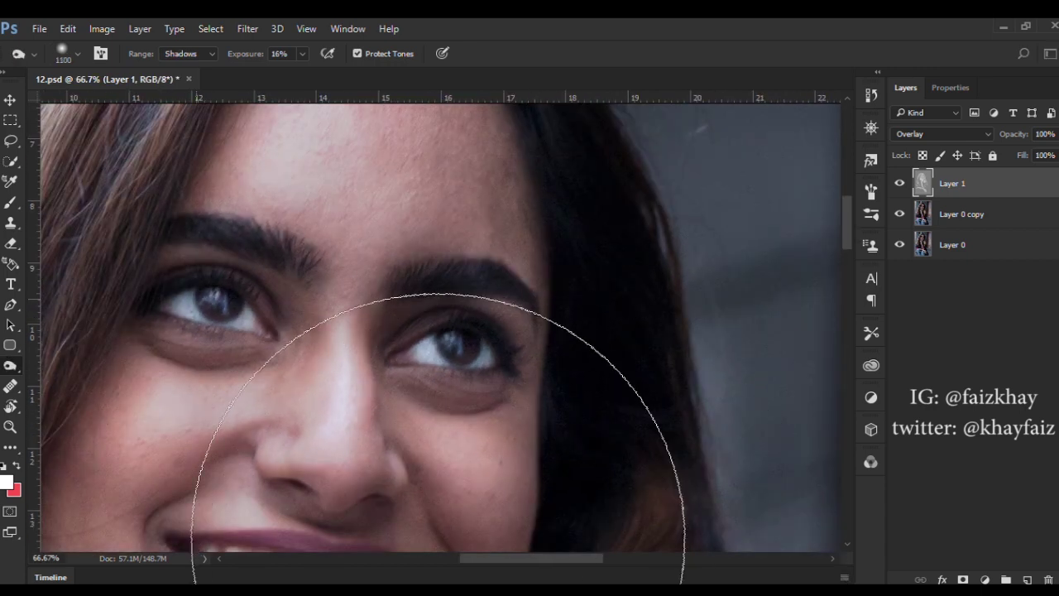
key("bracketleft")
key("bracketleft")
key("bracketleft")
key("bracketleft")
key("bracketleft")
key("bracketleft")
key("bracketleft")
scroll(192, 300, "up", 4)
key("bracketleft")
key("bracketleft")
key("bracketleft")
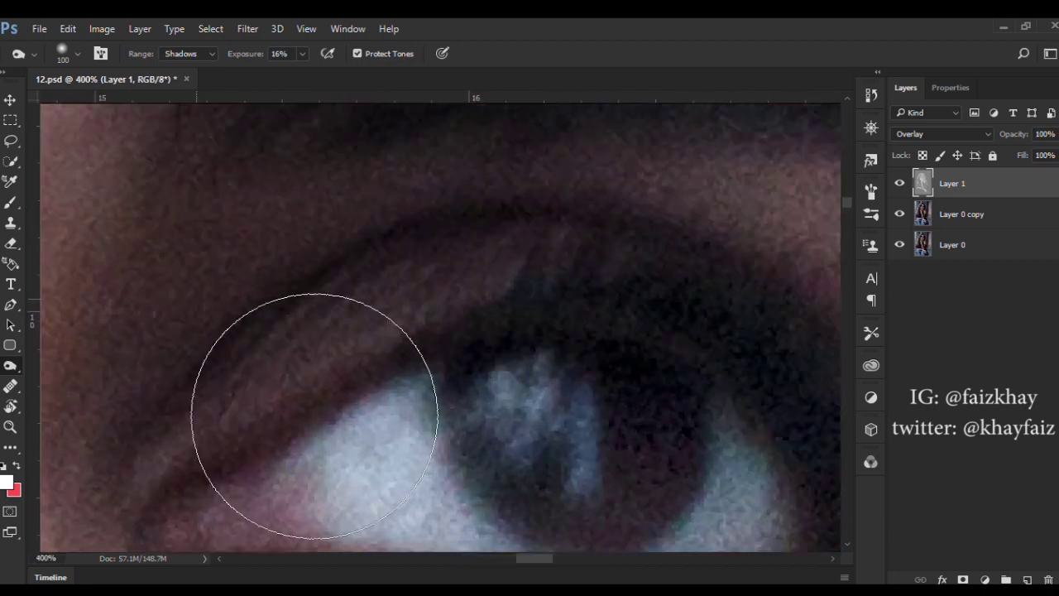
key("bracketleft")
key("bracketleft")
key("bracketleft")
key("bracketleft")
key("bracketleft")
key("bracketleft")
key("bracketleft")
scroll(837, 206, "down", 2)
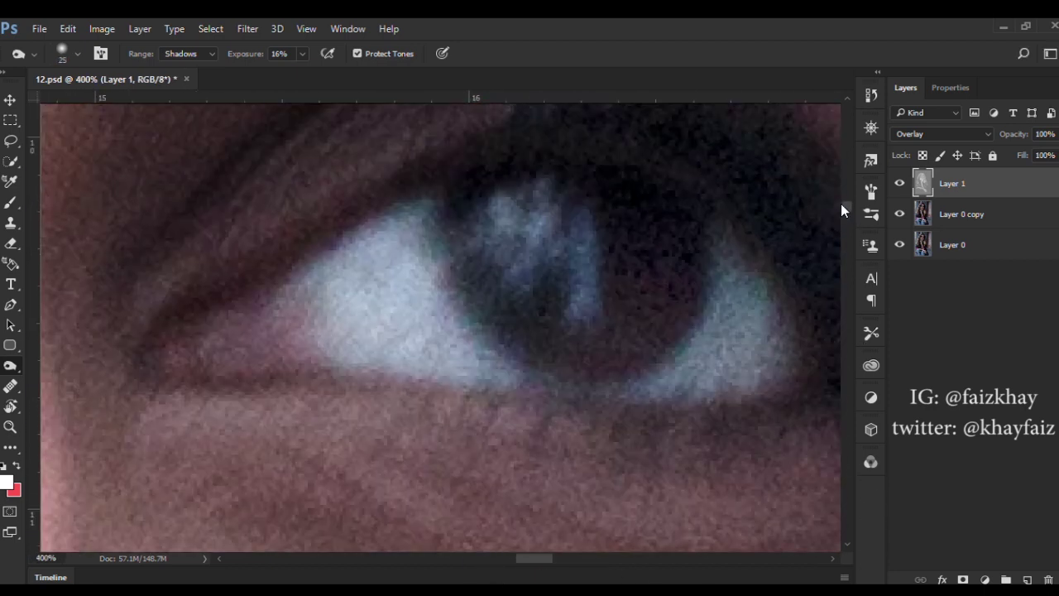
mouse_move(616, 397)
left_mouse_down()
mouse_move(731, 303)
mouse_move(709, 277)
mouse_move(560, 220)
mouse_move(696, 246)
left_mouse_up()
left_click(900, 184)
key("ctrl+minus")
key("ctrl+minus")
key("ctrl+minus")
key("ctrl+minus")
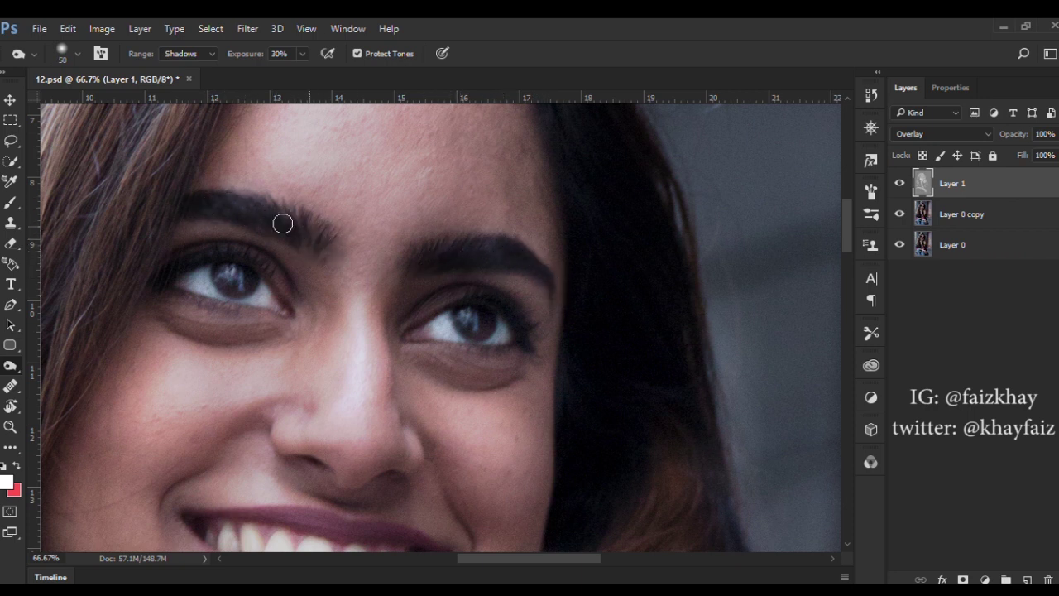
- Whiten the teeth with the Dodge tool, compare, then zoom out to 12.5%
scroll(843, 237, "down", 3)
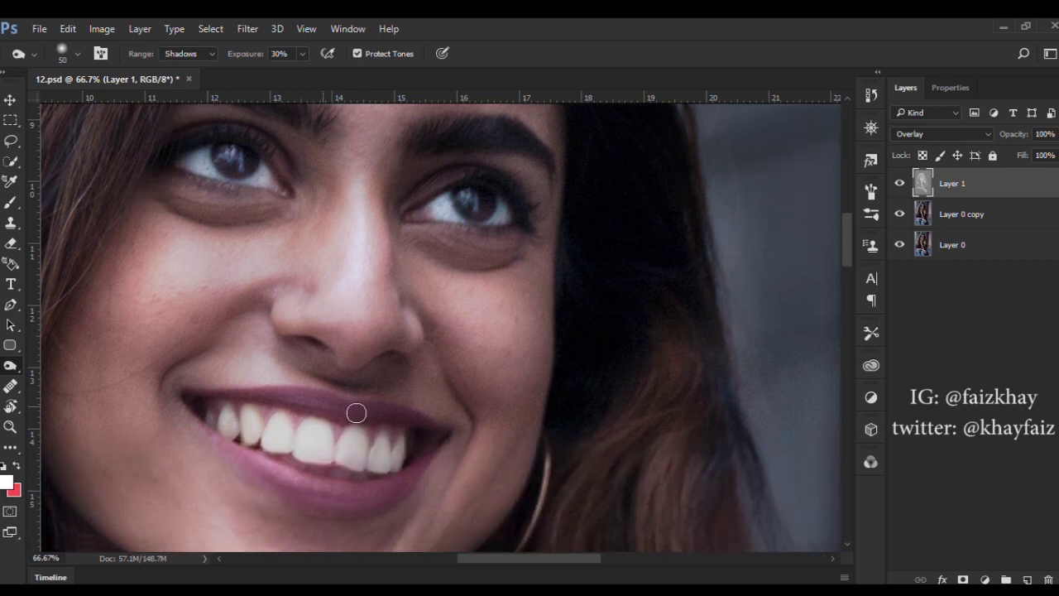
left_click(7, 366, "alt")
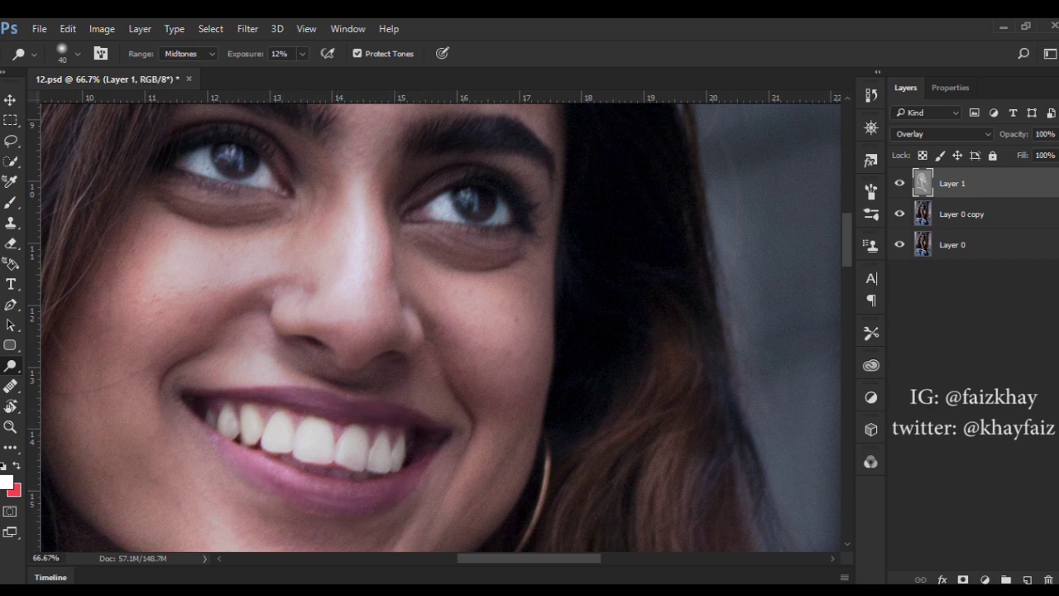
left_click(8, 367, "alt")
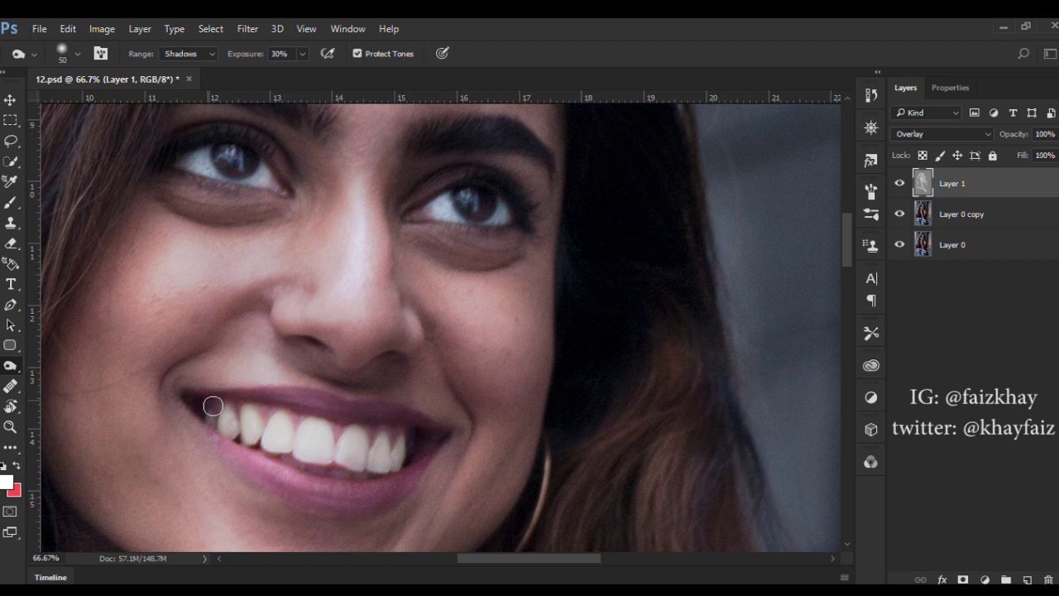
left_click(10, 367, "alt")
left_click_drag(327, 456, 269, 442)
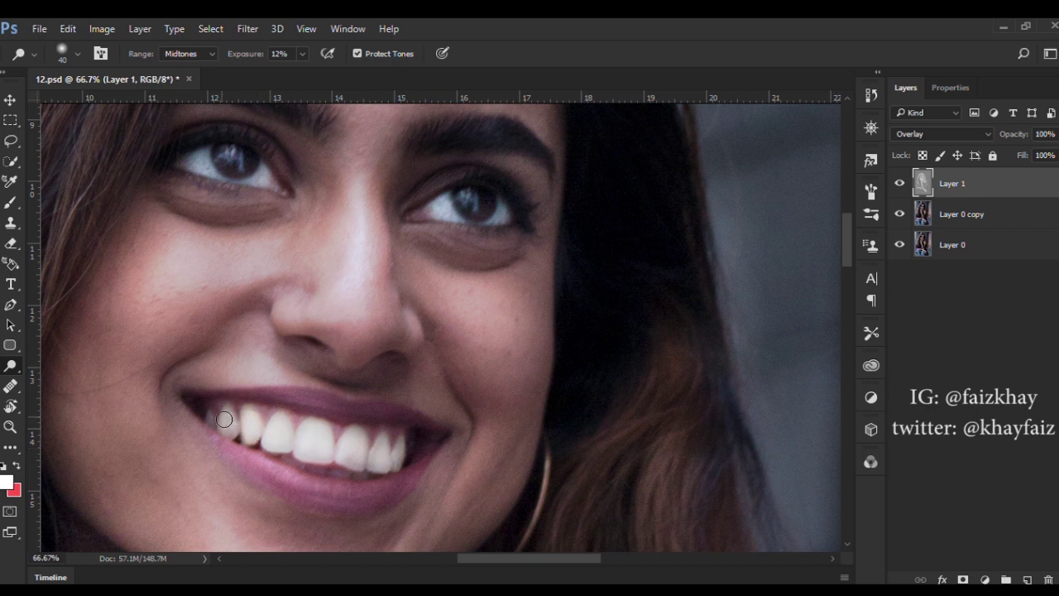
left_click(901, 183)
left_click(900, 183)
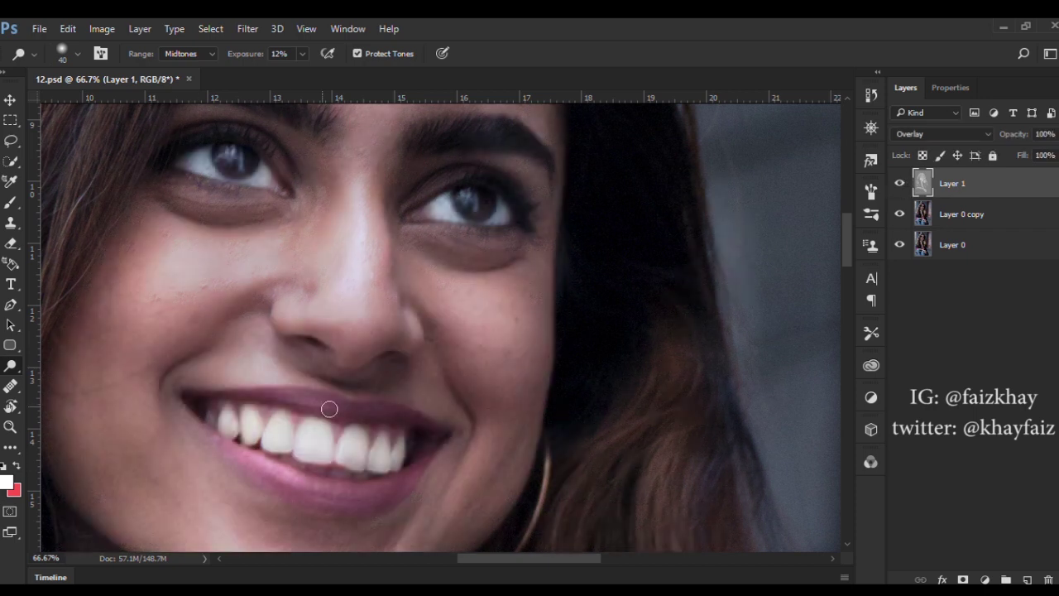
key("ctrl+minus")
key("ctrl+minus")
key("ctrl+minus")
- Switch to Burn at 30% Midtones with a slightly smaller brush, then view the whole portrait
key("ctrl+minus")
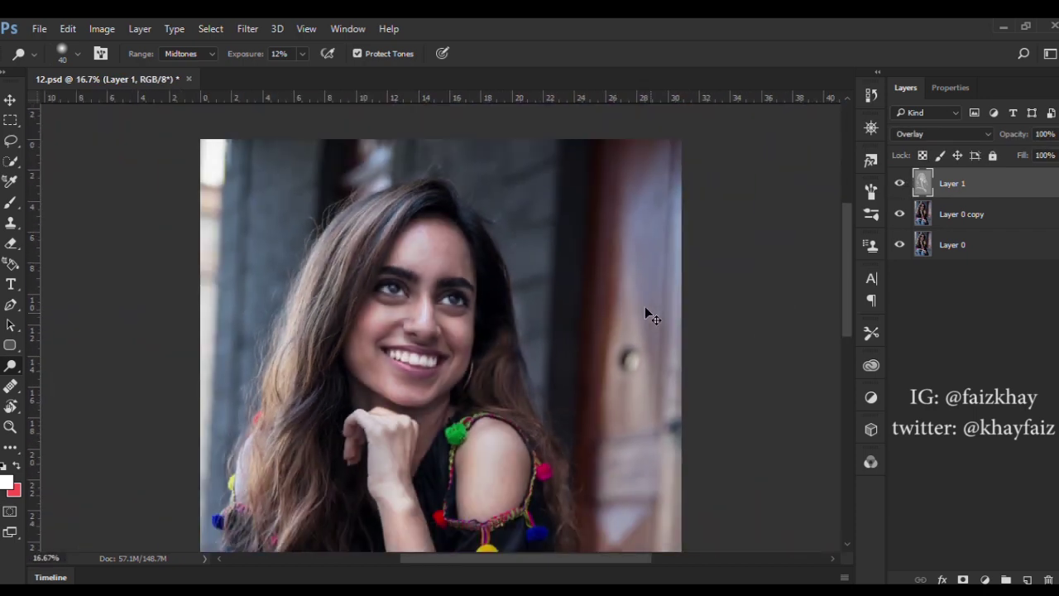
key("ctrl+minus")
key("ctrl+plus")
key("ctrl+plus")
key("ctrl+plus")
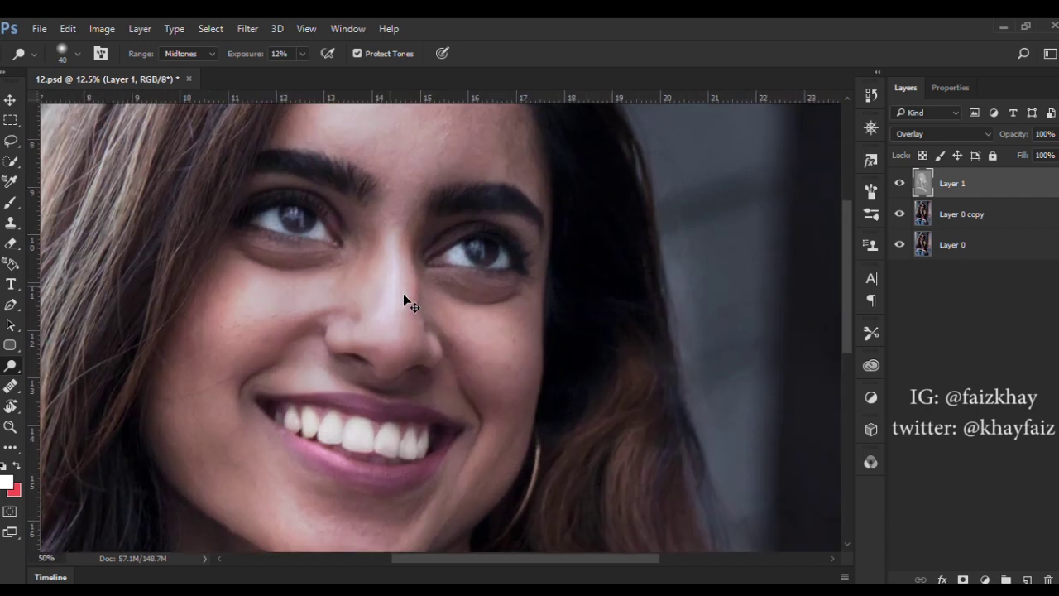
key("ctrl+plus")
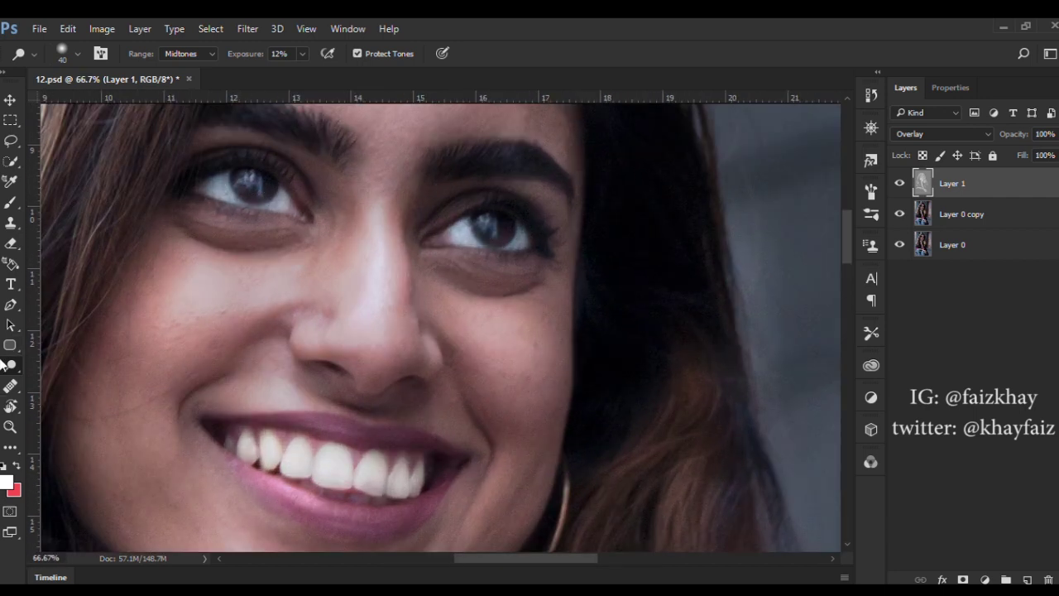
key("shift+o")
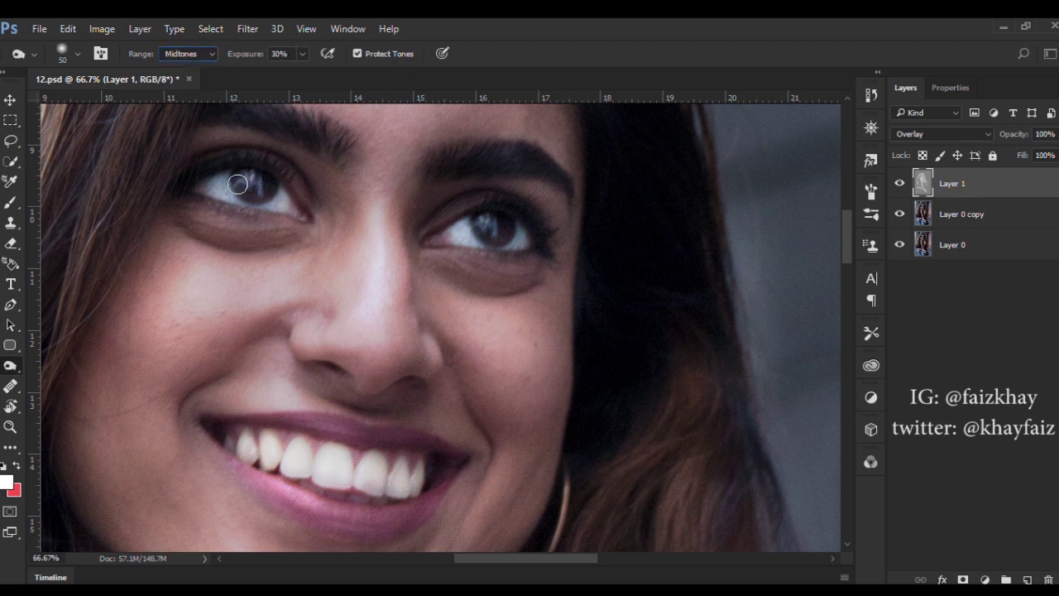
key("bracketleft")
key("bracketleft")
key("bracketleft")
key("bracketleft")
key("ctrl+minus")
key("ctrl+minus")
key("ctrl+minus")
key("ctrl+minus")
key("ctrl+minus")
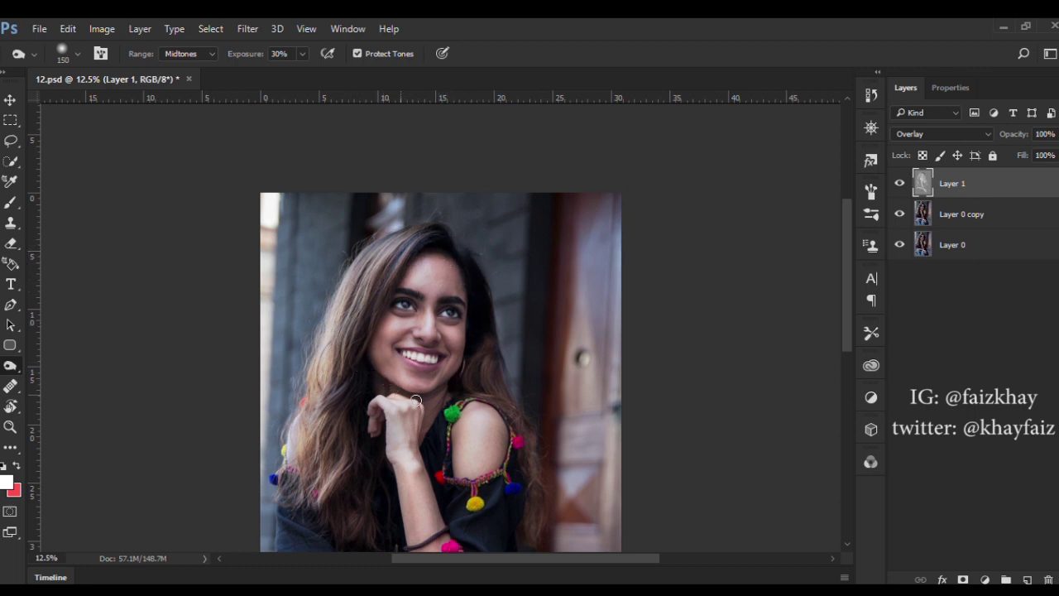
- Burn the hand under the chin, the forearm and the fingers with a 150 px brush
left_click_drag(846, 265, 845, 281)
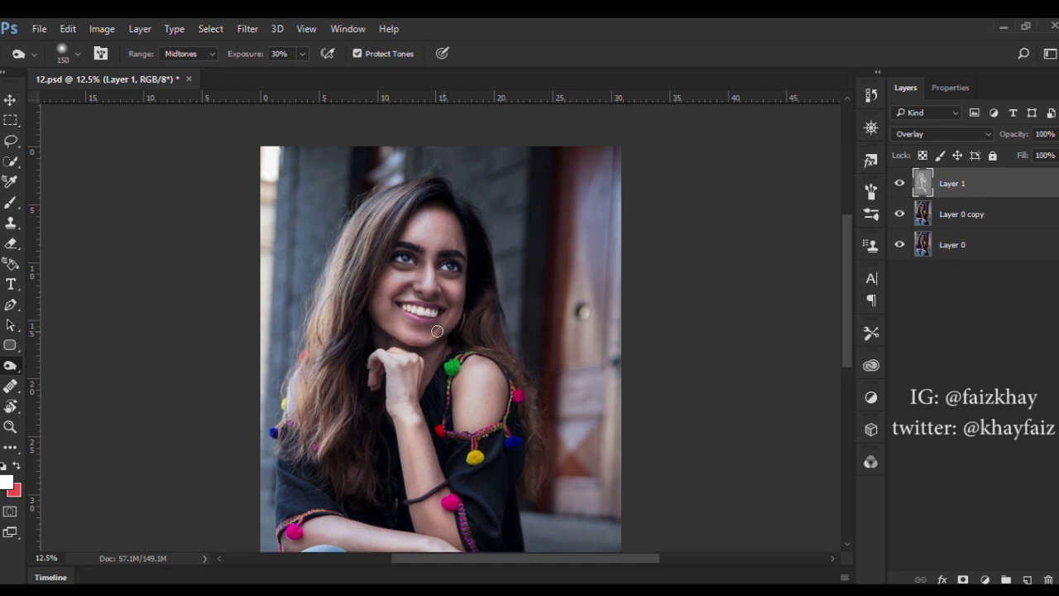
left_click(900, 182)
key("bracketright")
key("bracketright")
key("bracketright")
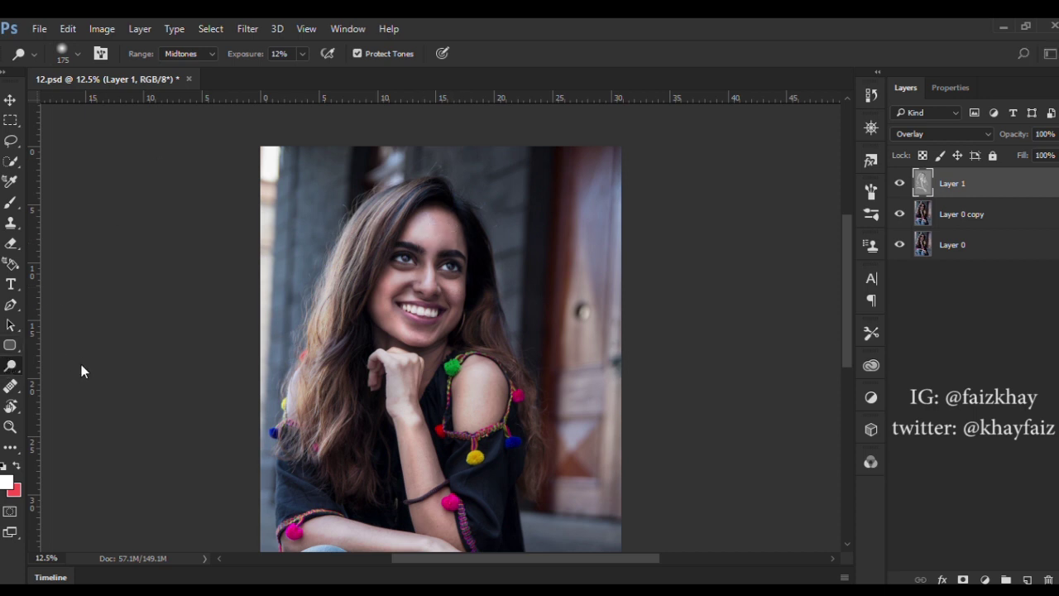
key("shift+o")
left_click_drag(409, 377, 436, 404)
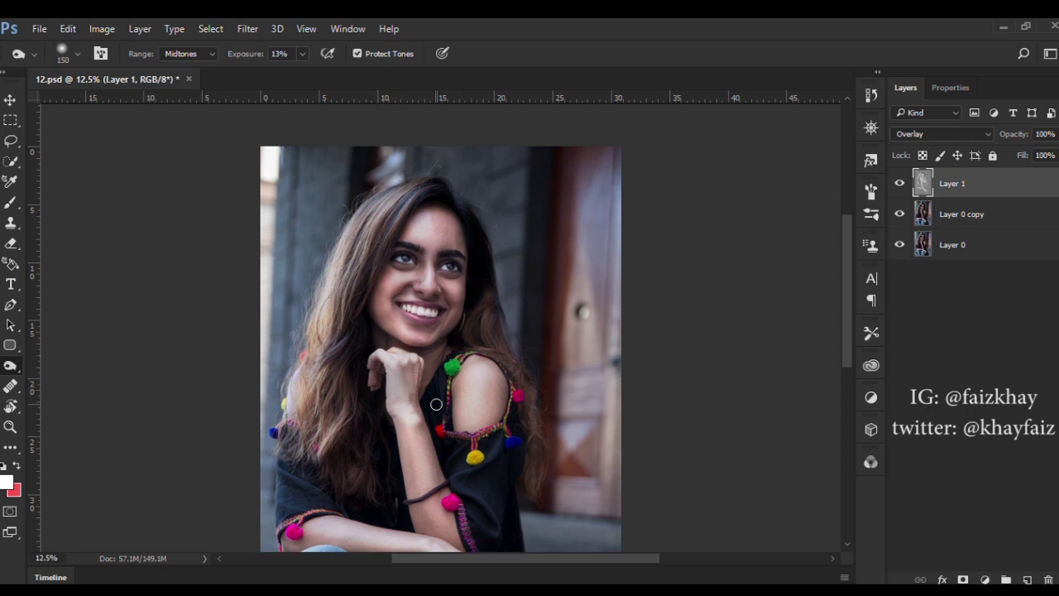
scroll(695, 356, "down", 2)
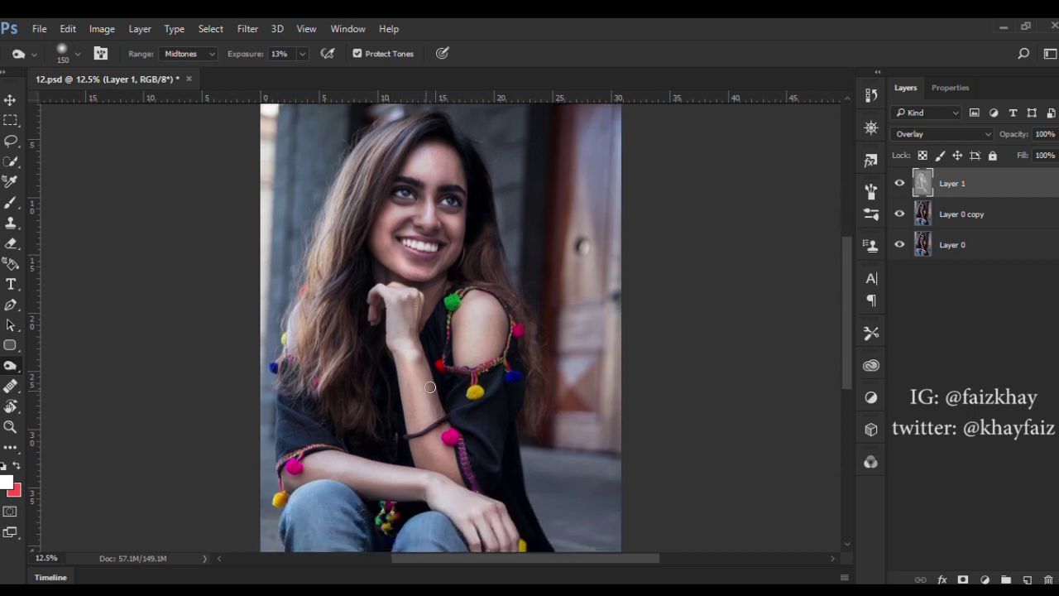
mouse_move(457, 471)
left_mouse_down()
mouse_move(414, 388)
mouse_move(465, 486)
mouse_move(323, 473)
mouse_move(415, 500)
mouse_move(353, 493)
left_mouse_up()
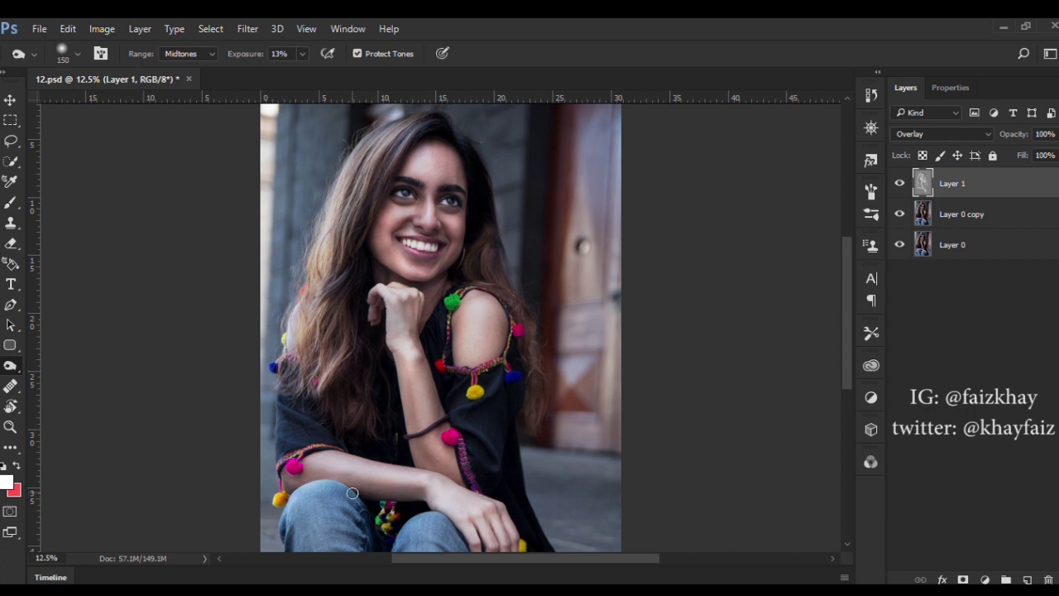
left_click_drag(515, 539, 483, 519)
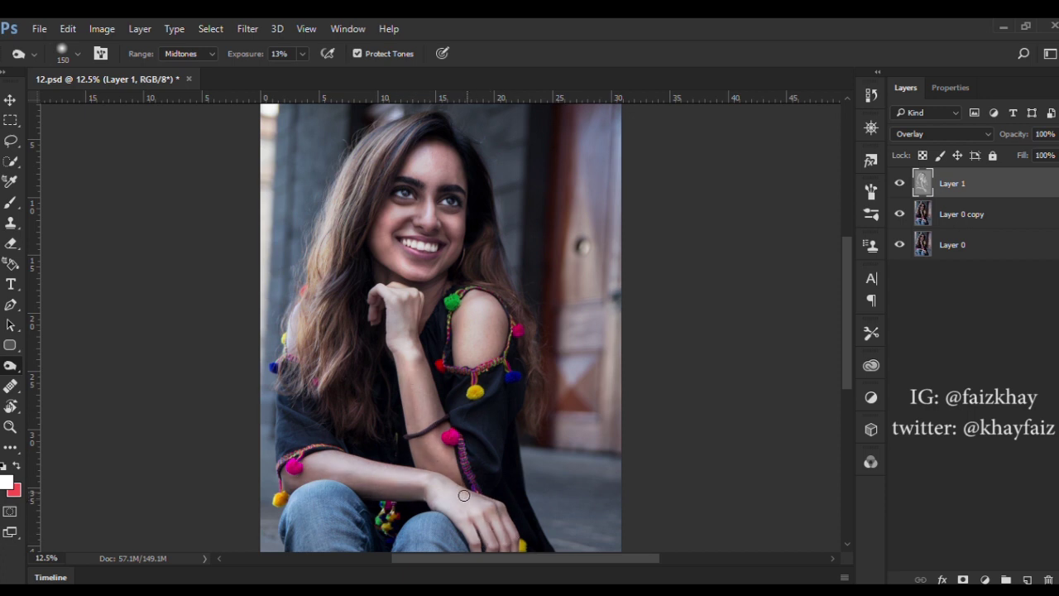
- Burn the forearm, the hair left of the face and the dark sleeve, then zoom out
scroll(837, 369, "down", 2)
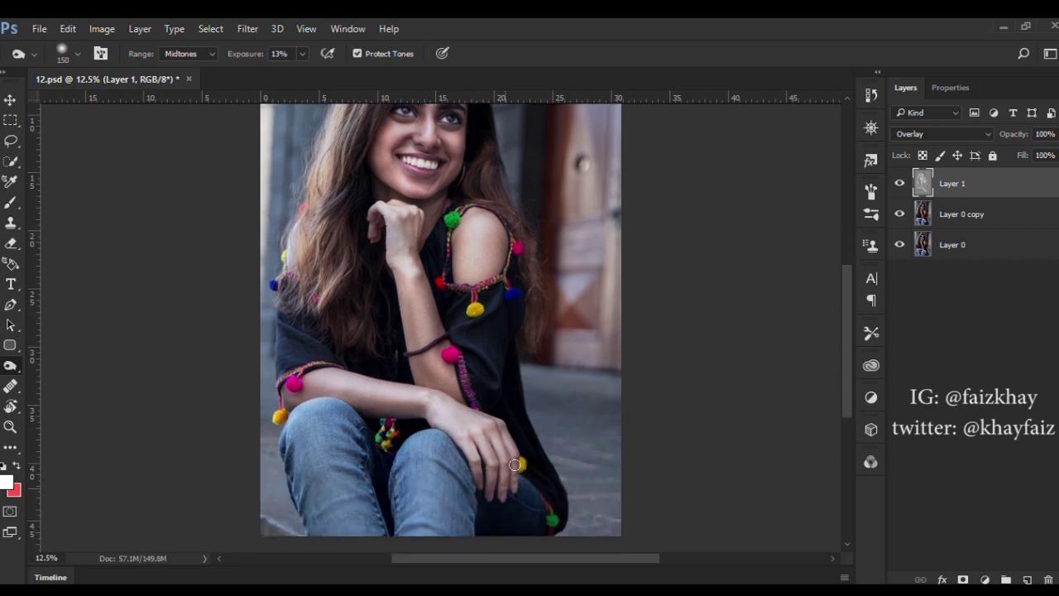
mouse_move(462, 429)
left_mouse_down()
mouse_move(422, 389)
mouse_move(341, 376)
left_mouse_up()
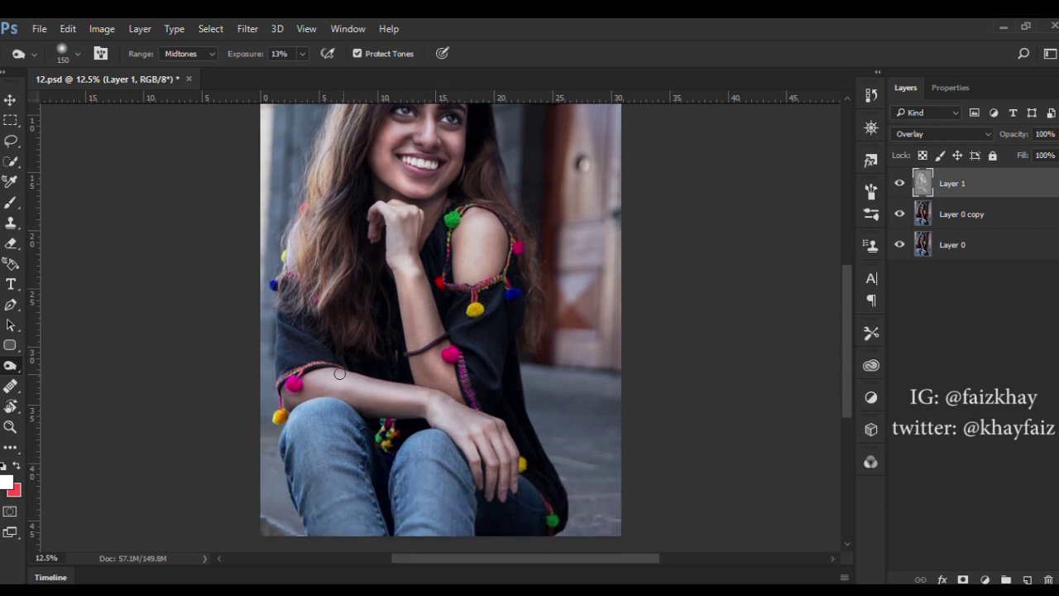
mouse_move(302, 261)
left_mouse_down()
mouse_move(303, 273)
mouse_move(312, 226)
left_mouse_up()
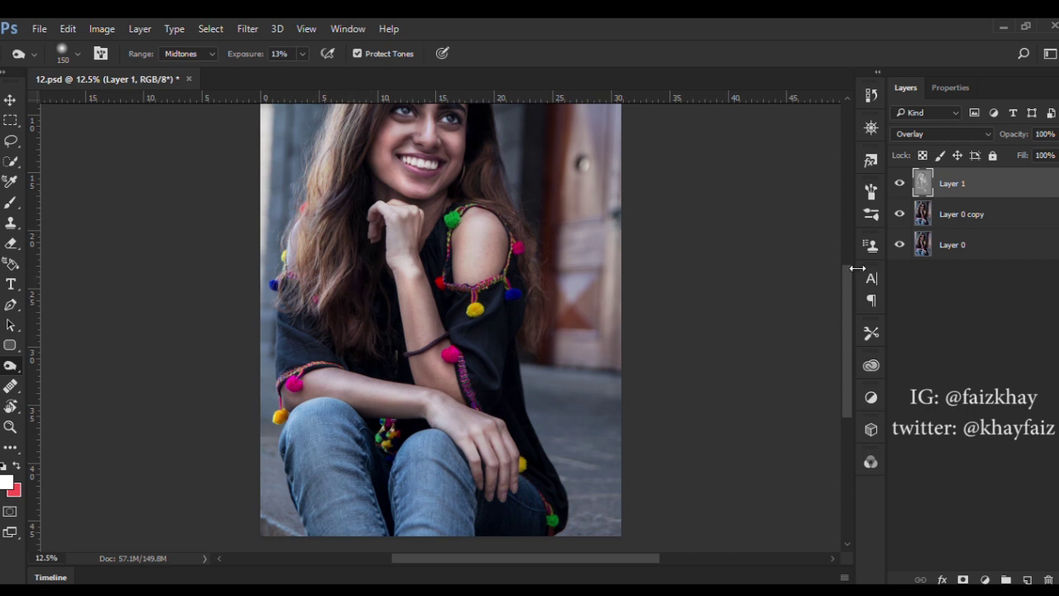
scroll(515, 282, "up", 2)
left_click_drag(374, 190, 368, 175)
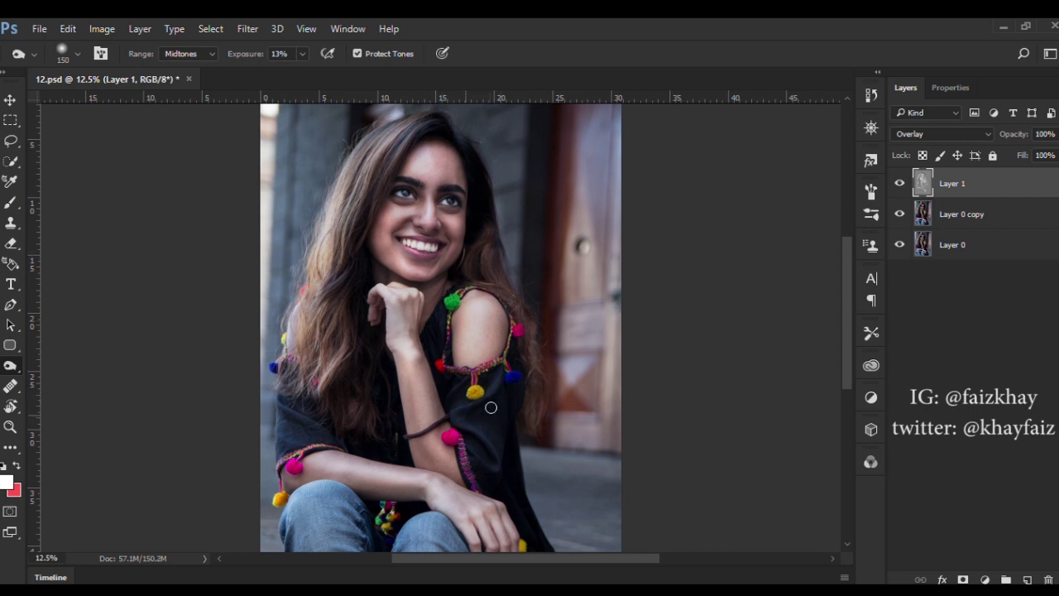
scroll(821, 326, "down", 2)
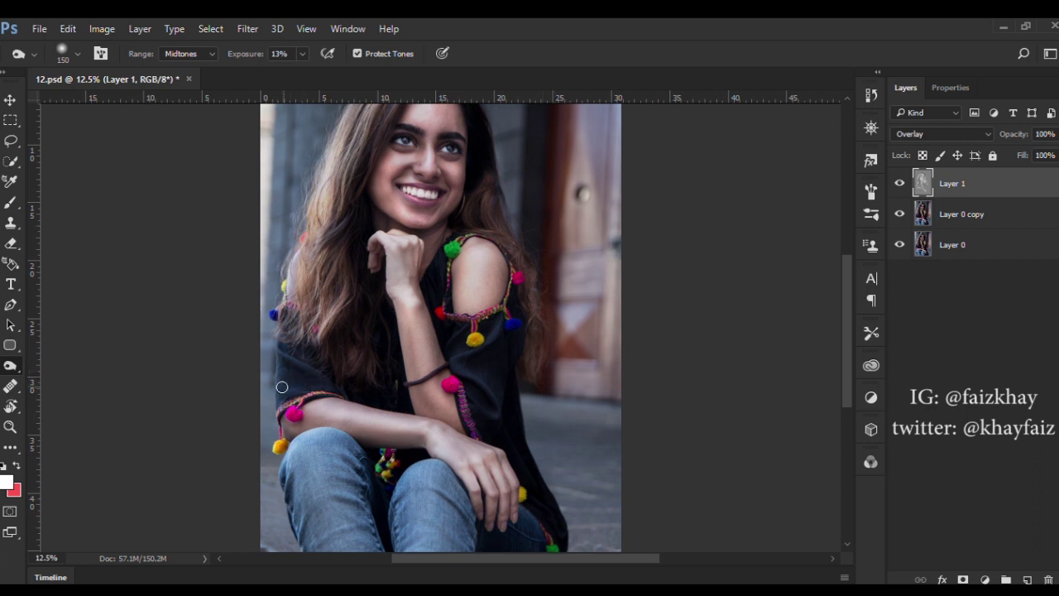
left_click_drag(282, 386, 389, 361)
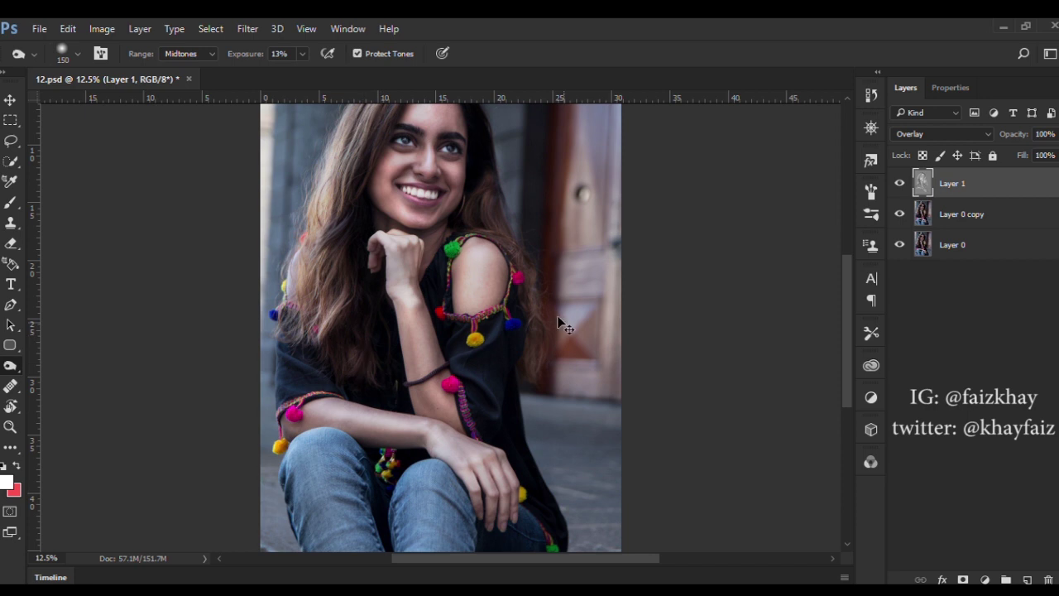
key("ctrl+minus")
- Toggle Layer 1 repeatedly to compare the retouch and switch back to Dodge
left_click(899, 183)
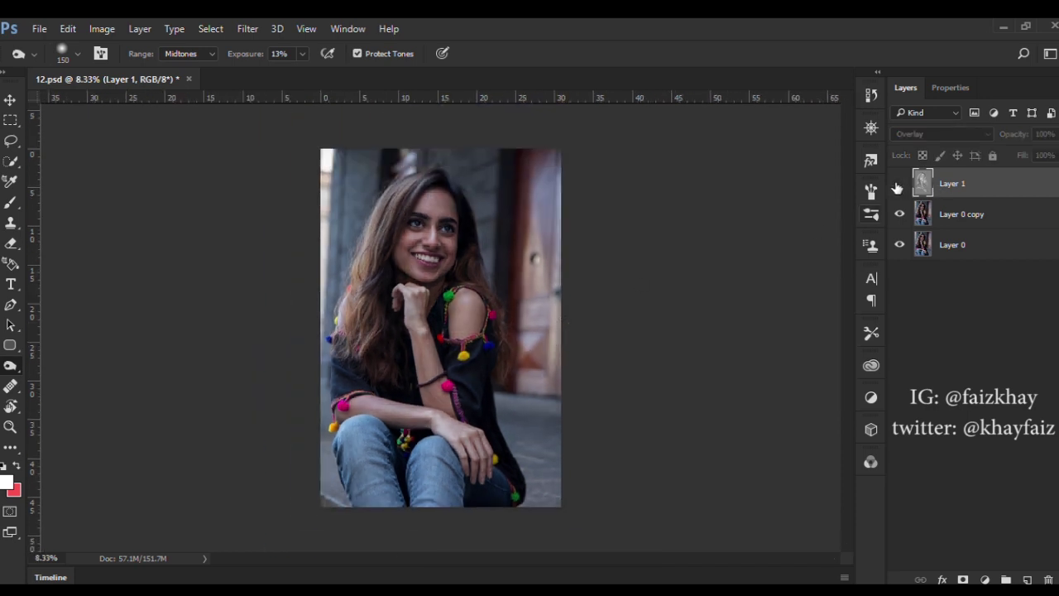
left_click(900, 183)
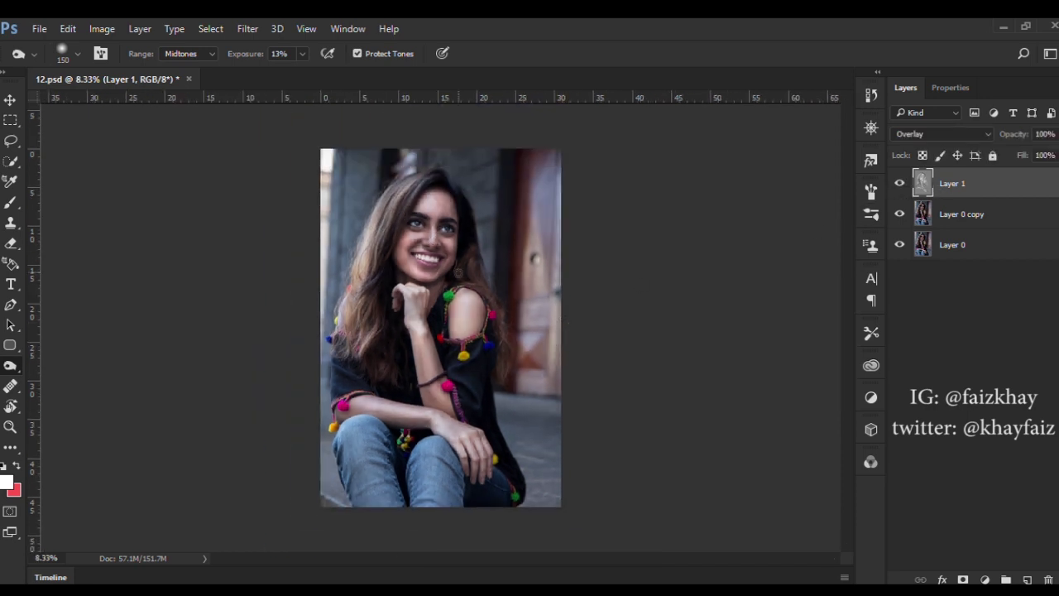
left_click(900, 183)
key("shift+o")
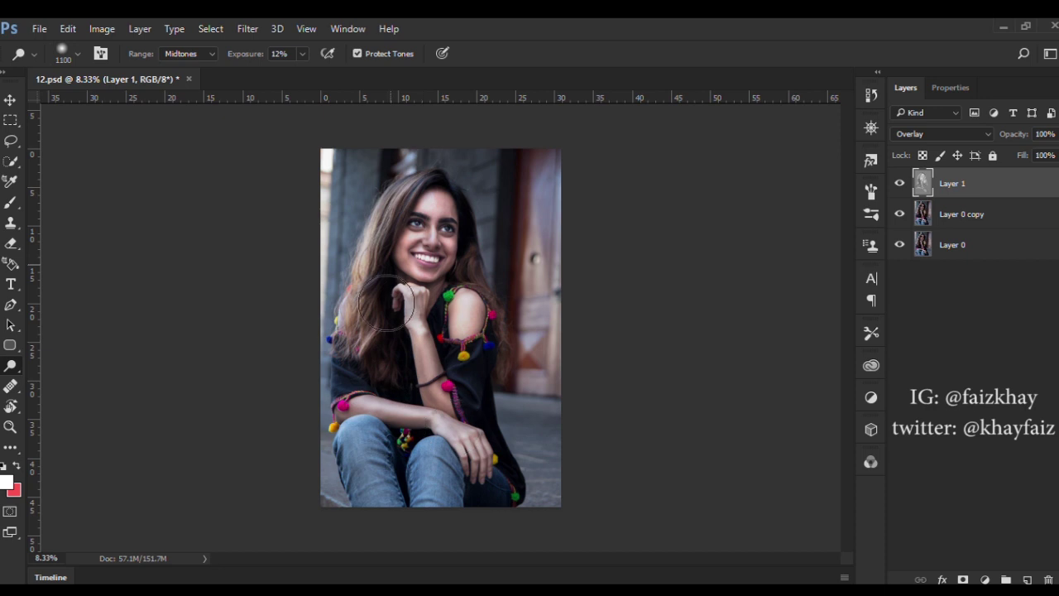
left_click(899, 183)
left_click(900, 183)
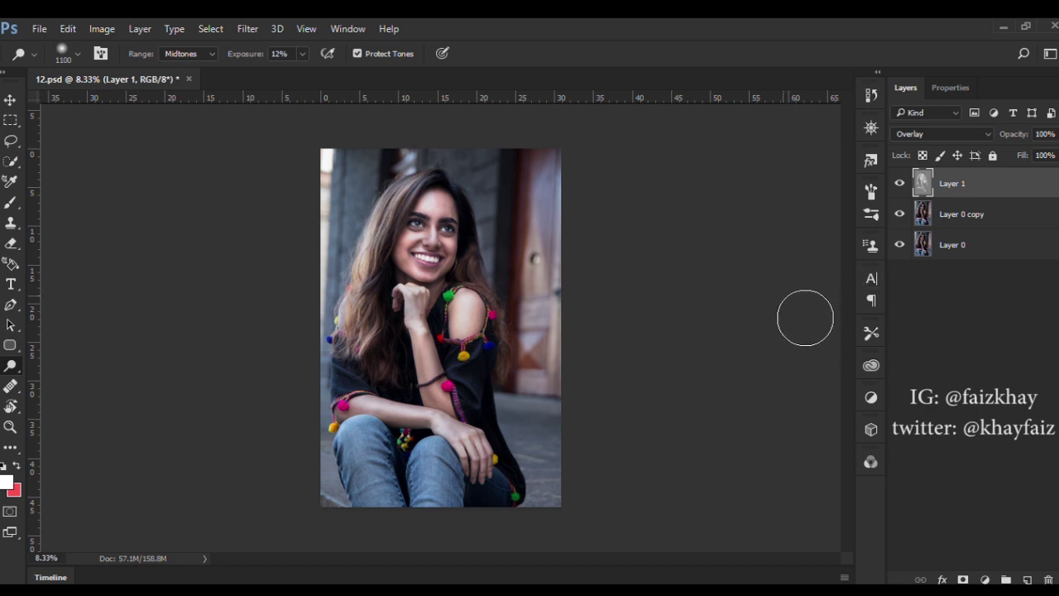
left_click(899, 183)
- Create and delete an empty Group 1, then add a Curves adjustment layer
left_click(1006, 579)
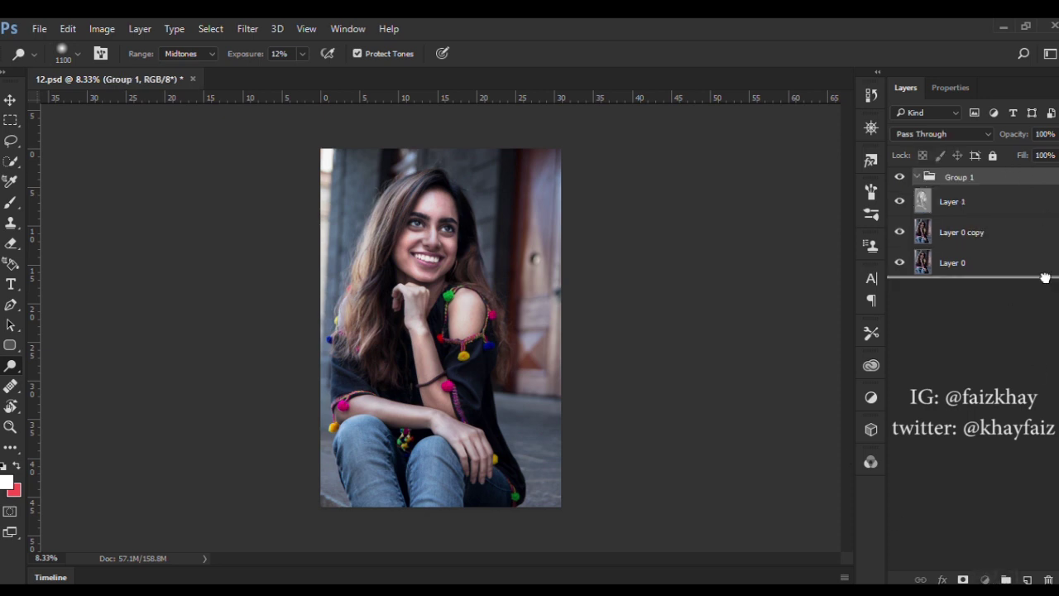
left_click_drag(960, 176, 1048, 580)
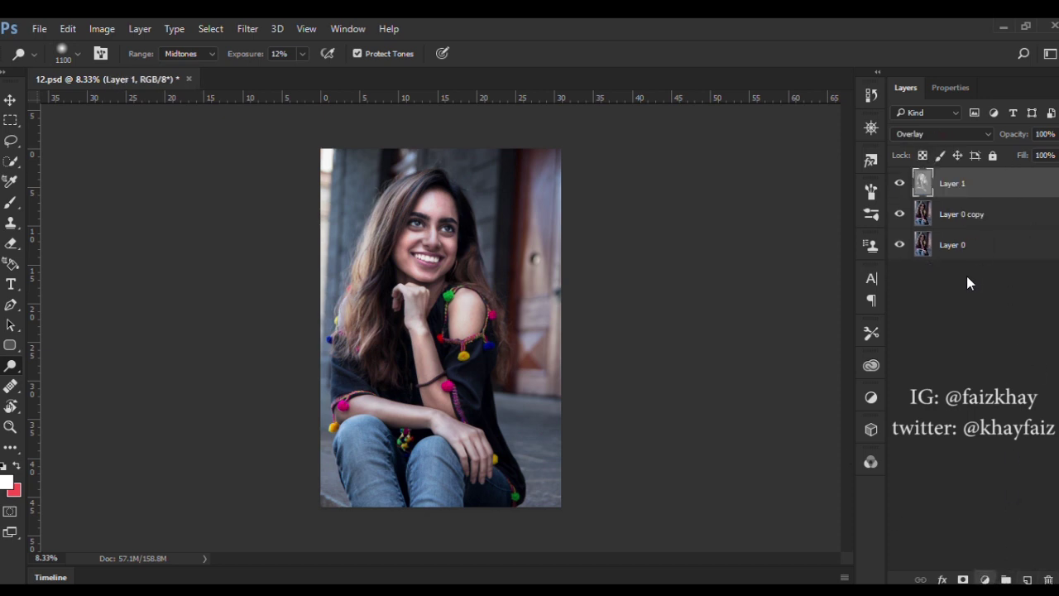
key("ctrl+m")
- Add shadow, midtone and highlight points forming an S-curve, upper point near 192/194, then return to Layers
left_click(927, 292)
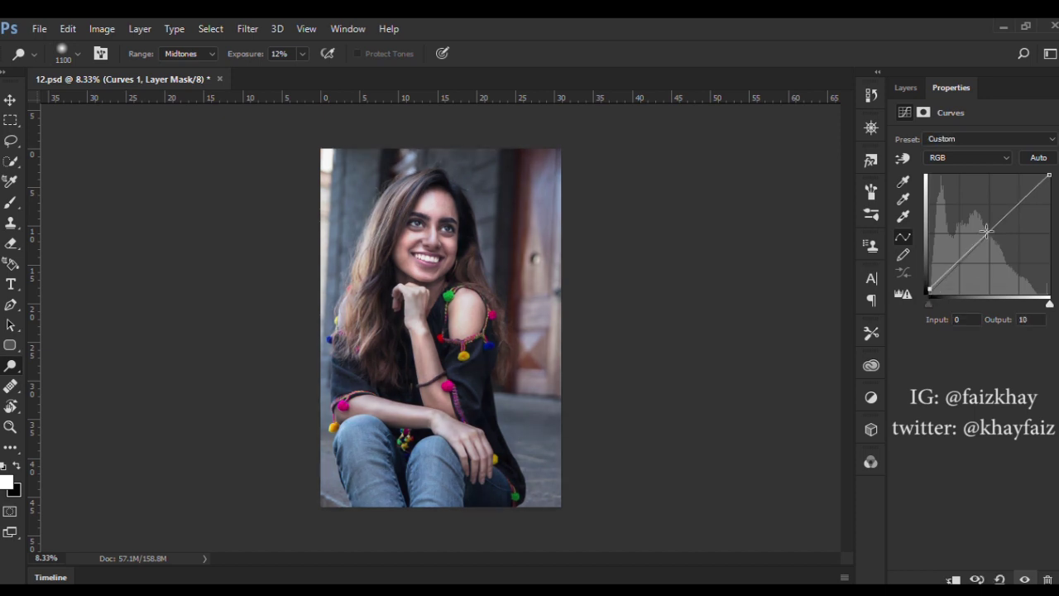
left_click_drag(987, 238, 988, 240)
left_click(1015, 203)
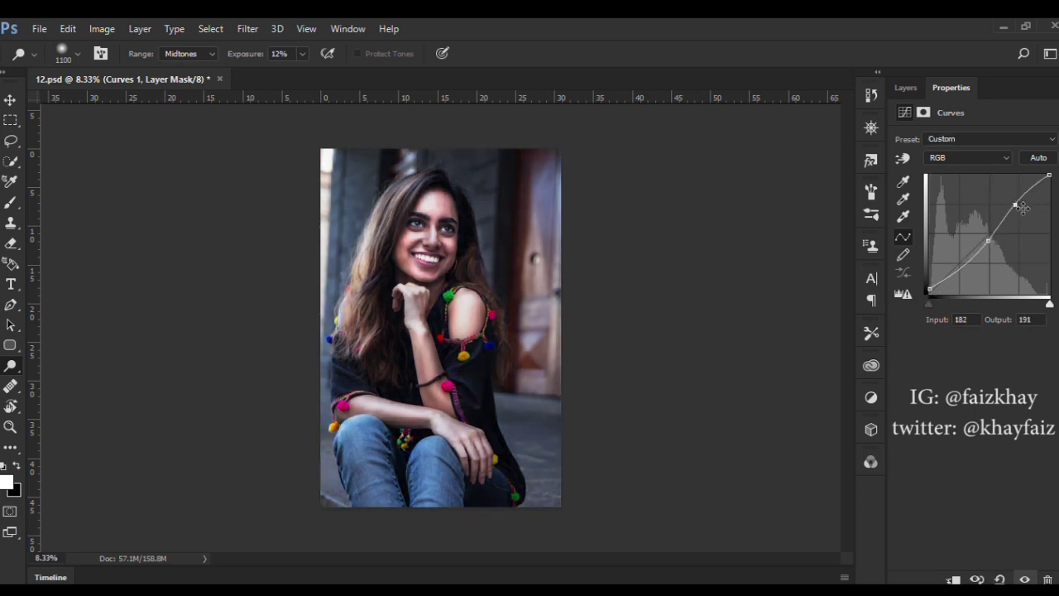
left_click_drag(1021, 210, 1021, 218)
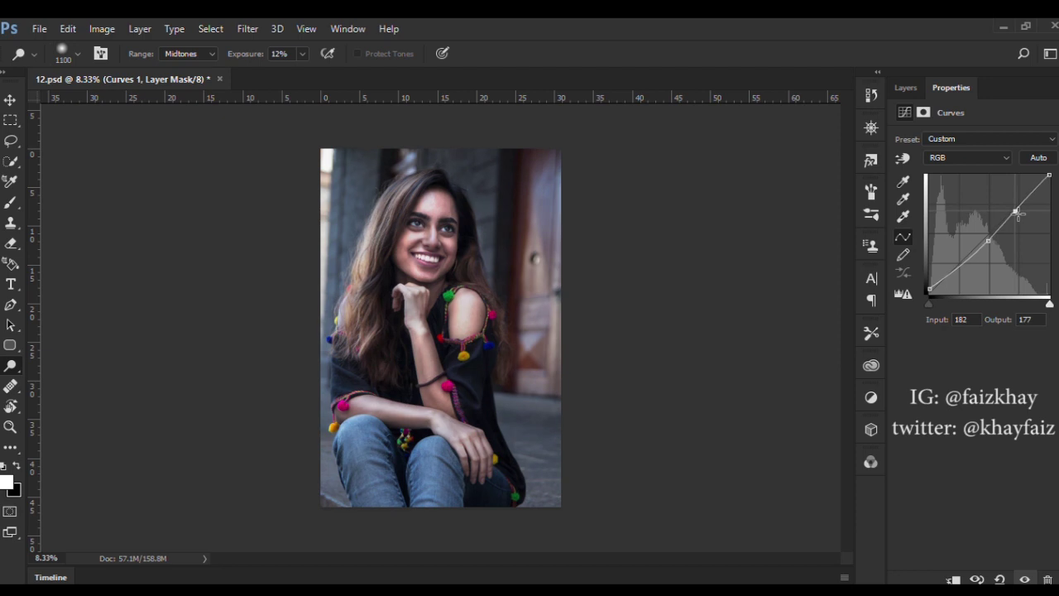
left_click(960, 264)
left_click_drag(961, 263, 978, 255)
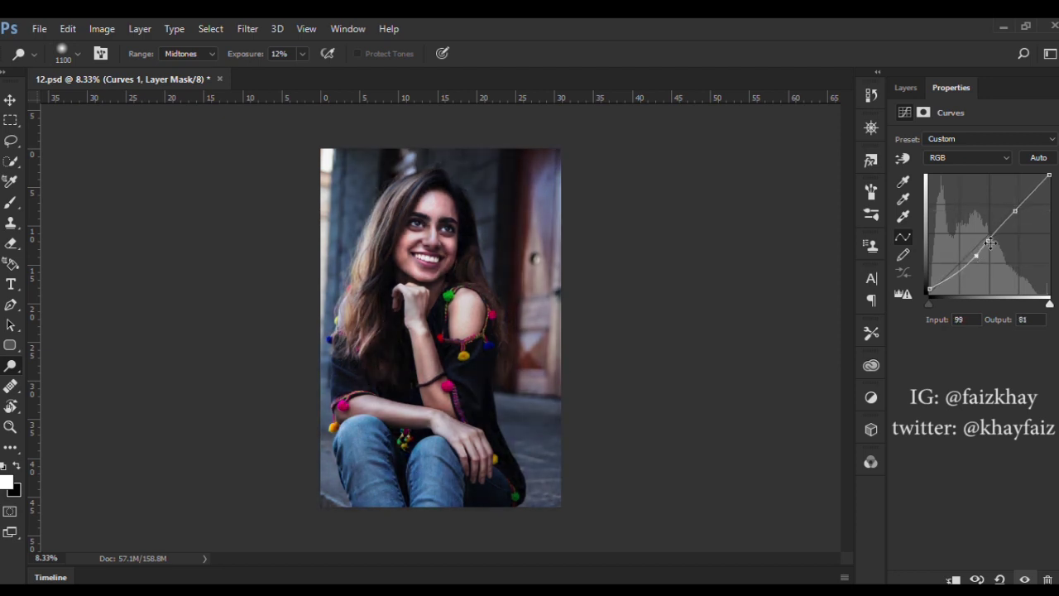
left_click_drag(988, 240, 1025, 206)
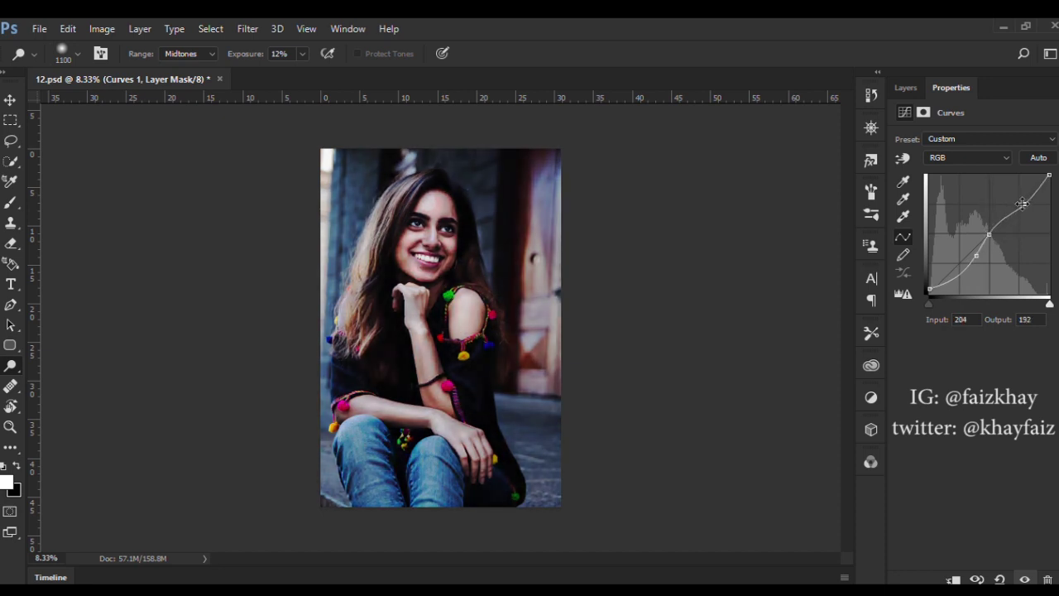
left_click_drag(976, 255, 960, 267)
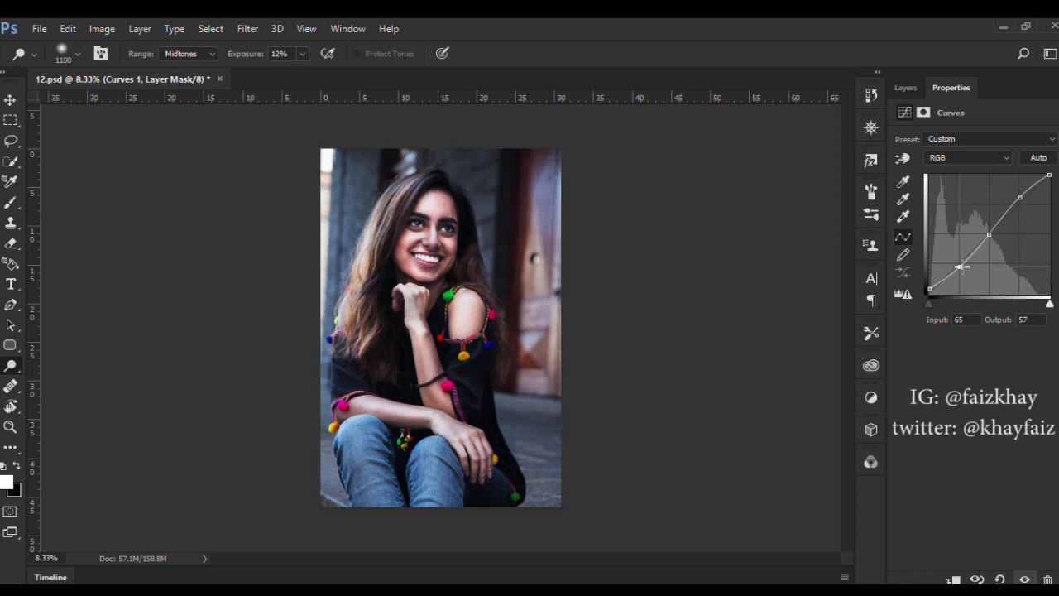
left_click_drag(1025, 199, 1020, 204)
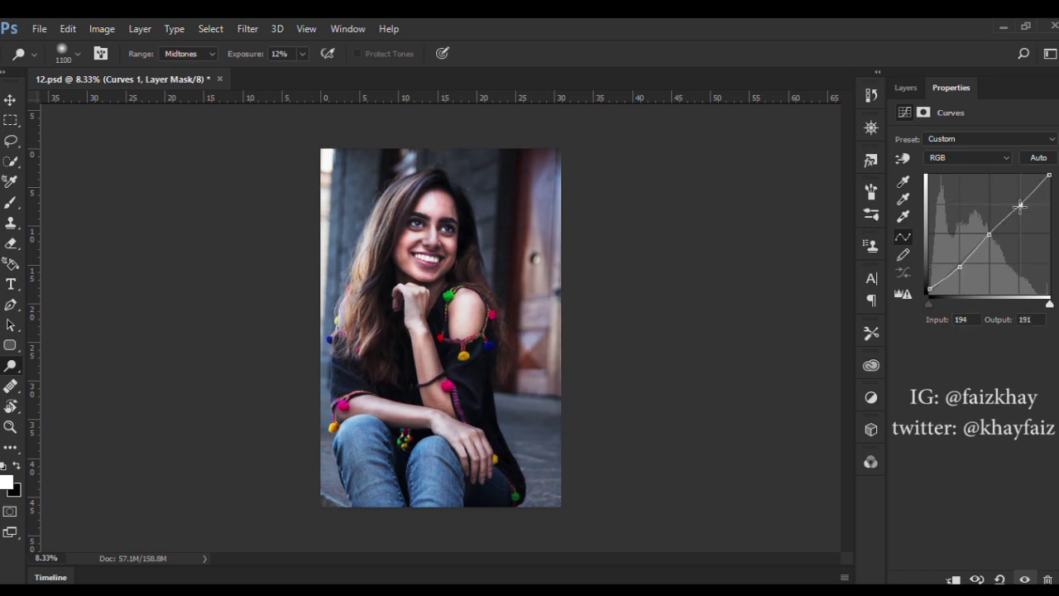
left_click(930, 292)
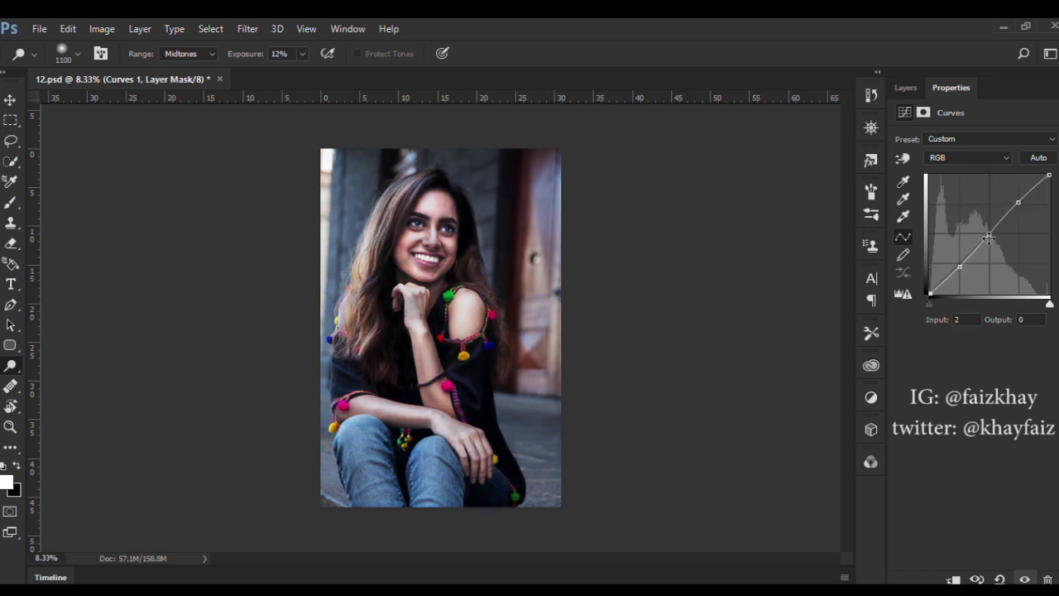
left_click(905, 86)
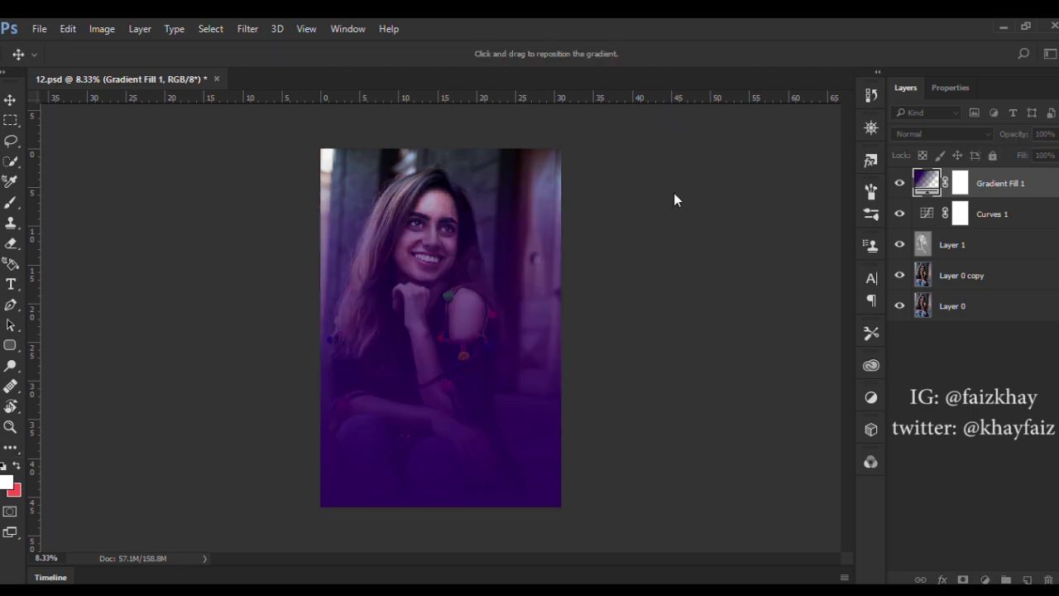
- Reposition the purple Gradient Fill 1 so only the bottom of the portrait is tinted
key("i")
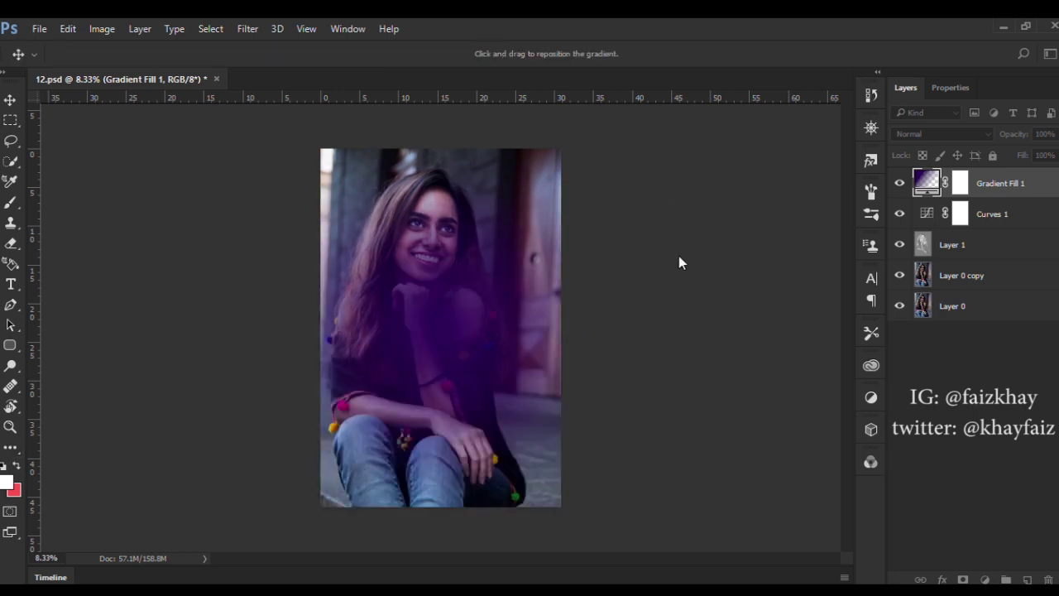
left_click_drag(648, 282, 436, 246)
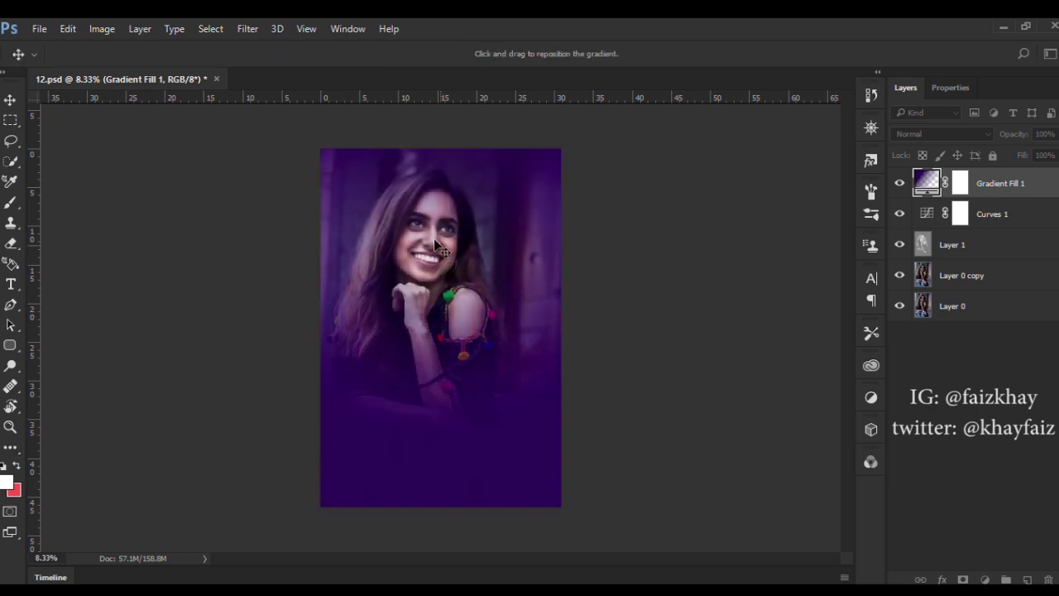
left_click_drag(695, 265, 424, 238)
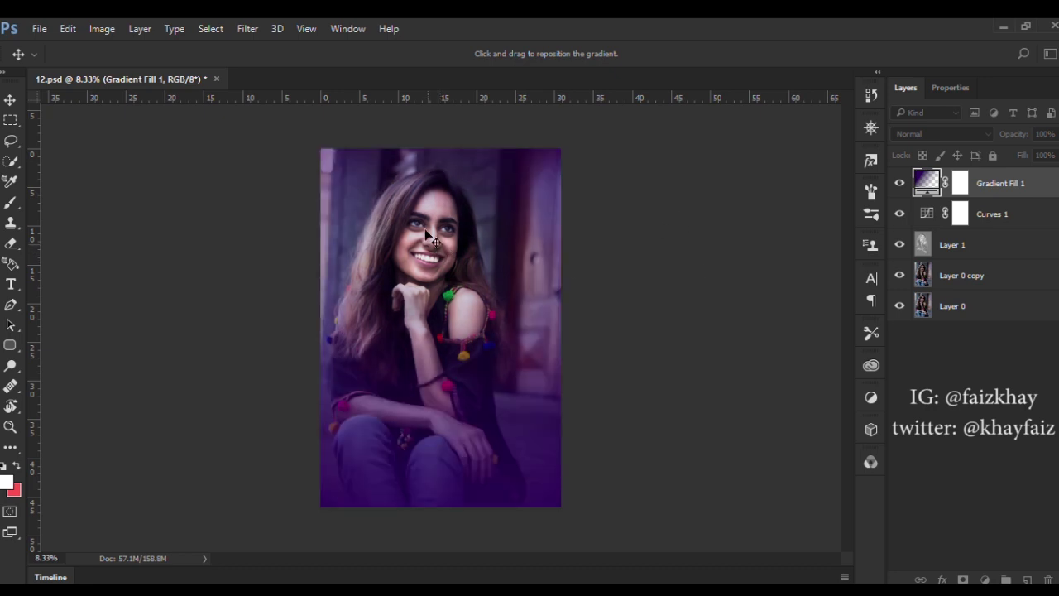
key("o")
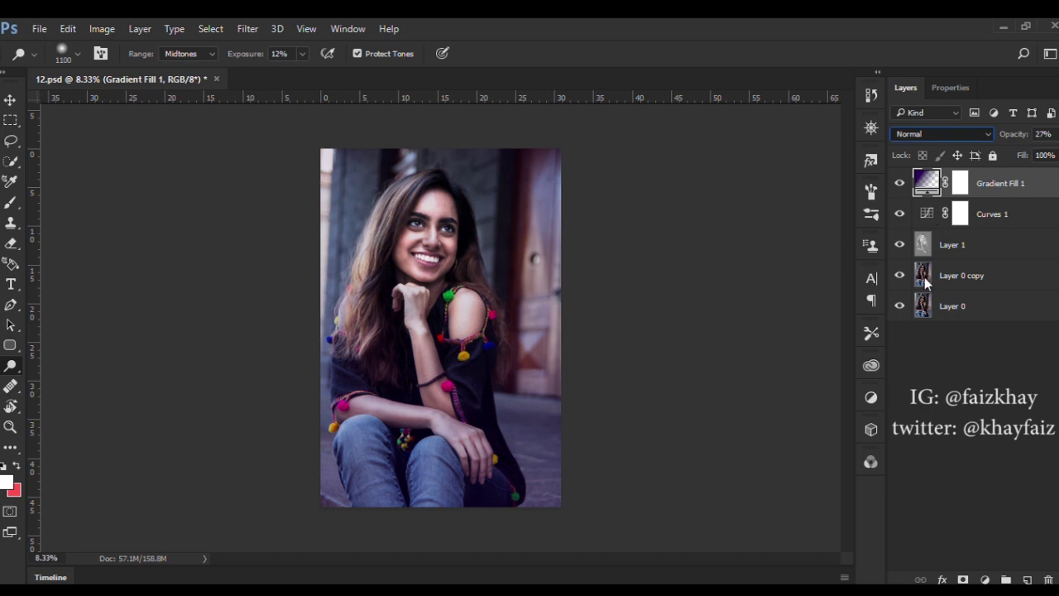
left_click_drag(1048, 138, 1055, 161)
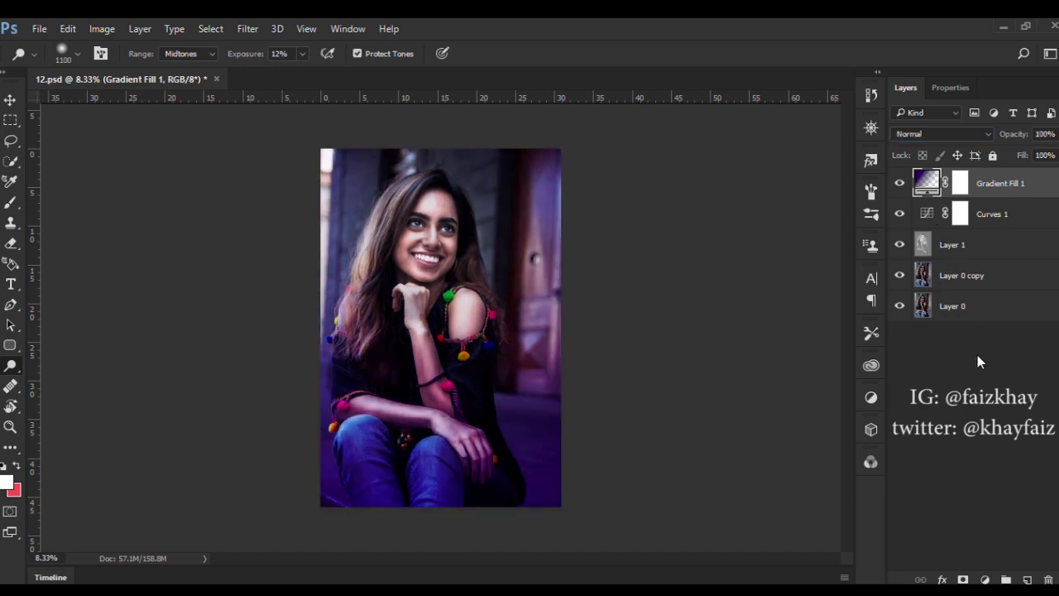
left_click(977, 355)
- Set Gradient Fill 1 to Overlay at 51% opacity and toggle it to compare
left_click(993, 184)
key("Down")
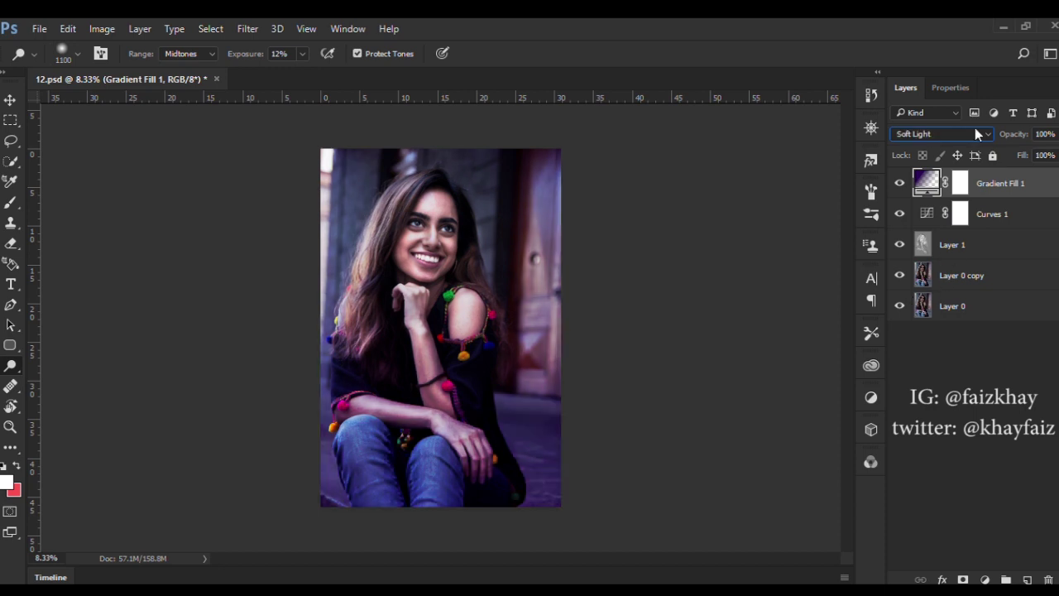
key("Up")
left_click_drag(1034, 146, 1030, 156)
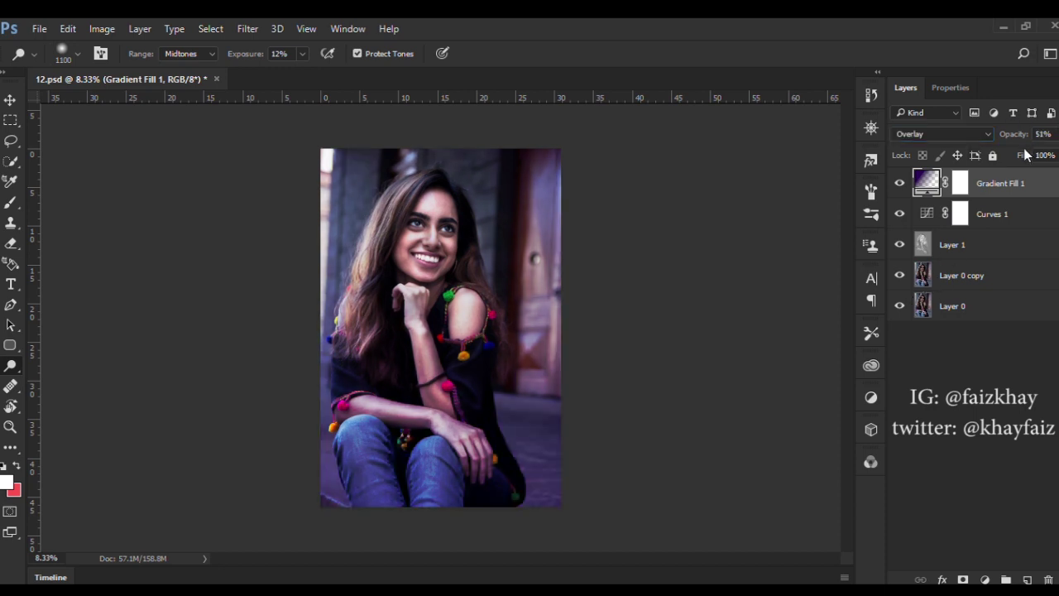
left_click(900, 184)
left_click(900, 184)
- Add Gradient Fill 2 with an orange-to-purple gradient above the purple tint
left_click(985, 579)
left_click(968, 269)
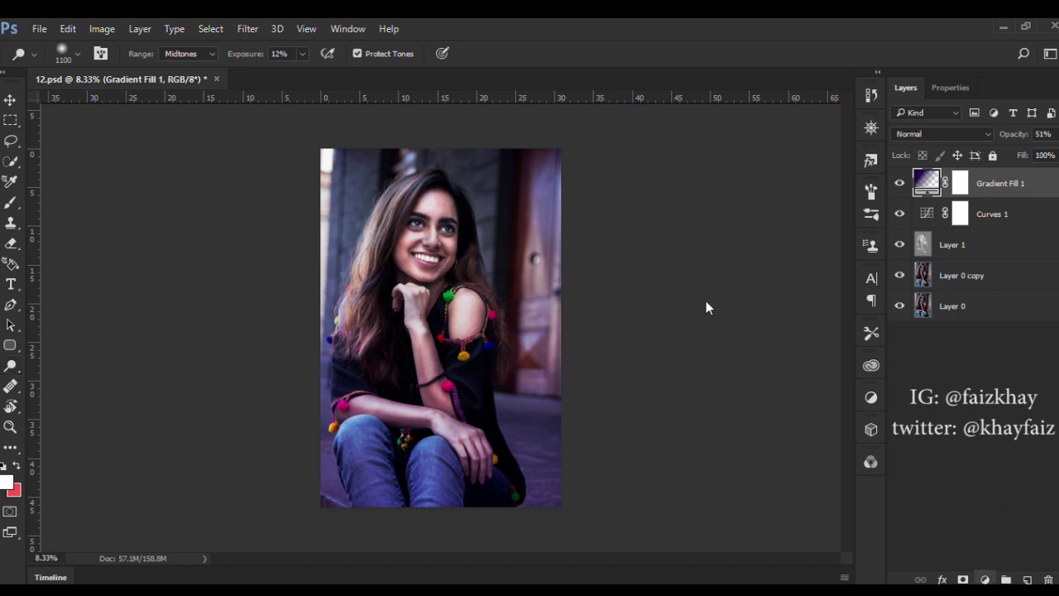
left_click(494, 144)
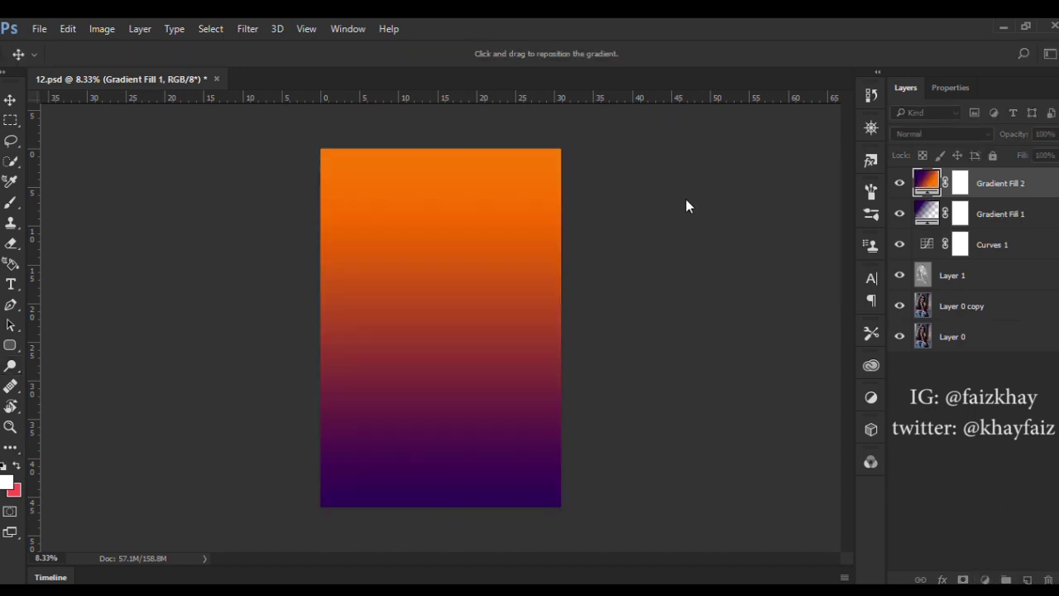
- Make Gradient Fill 2 radial with an orange centre moved toward the top
left_click(678, 264)
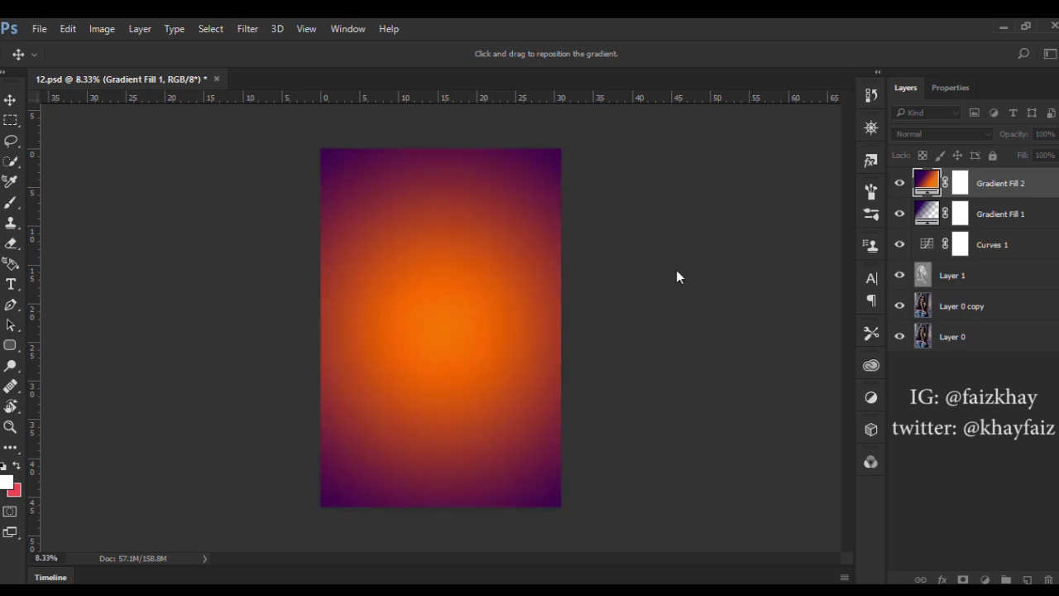
mouse_move(601, 260)
left_mouse_down()
mouse_move(412, 260)
mouse_move(427, 270)
left_mouse_up()
key("Return")
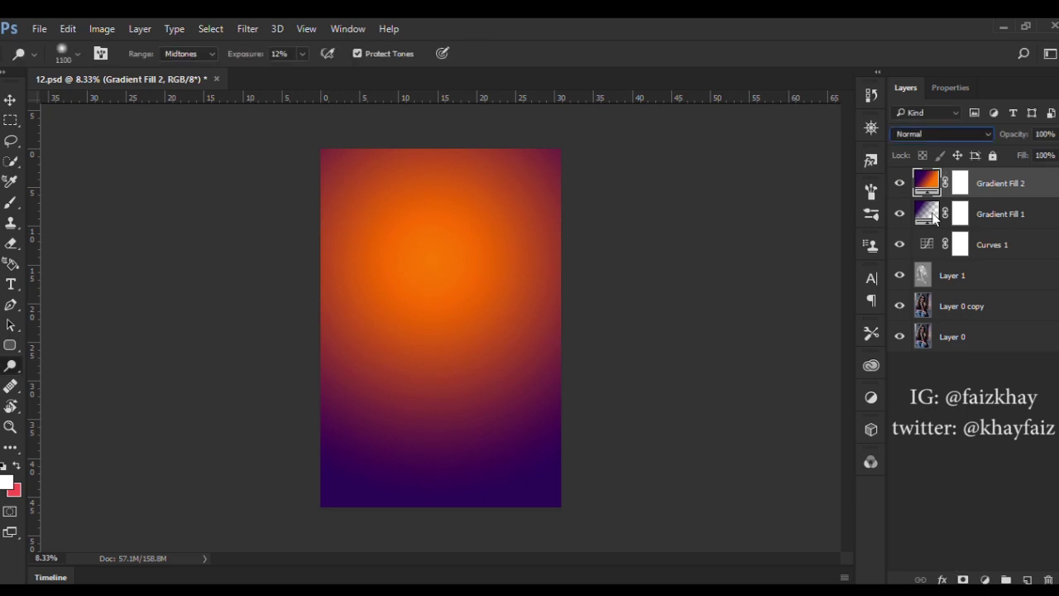
- Tone Gradient Fill 2 from Soft Light 49% down to Normal 9%, then add empty Layer 2
key("shift+alt+f")
left_click(902, 214)
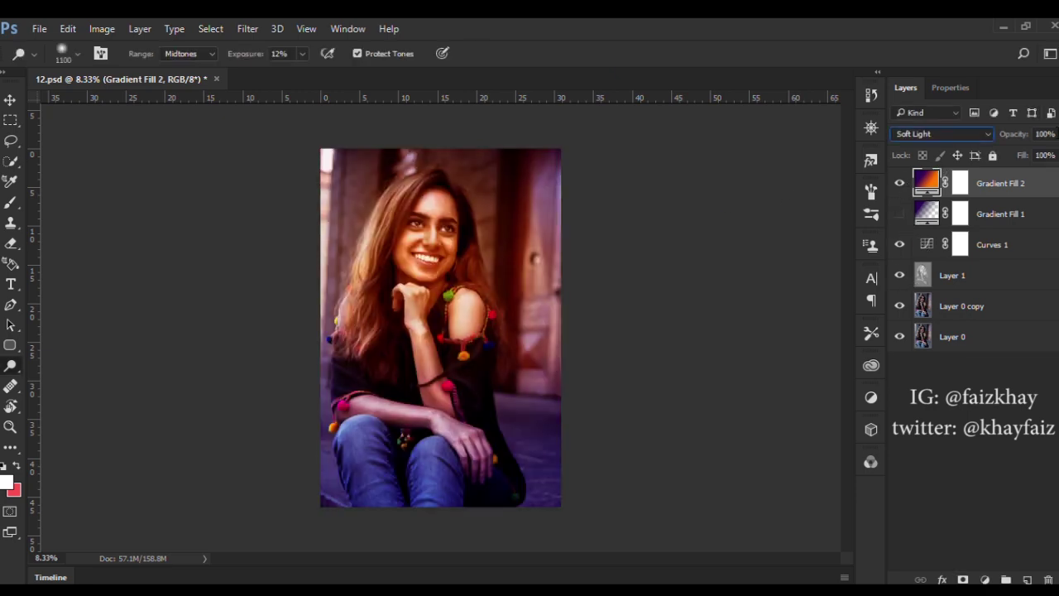
left_click_drag(1011, 134, 976, 136)
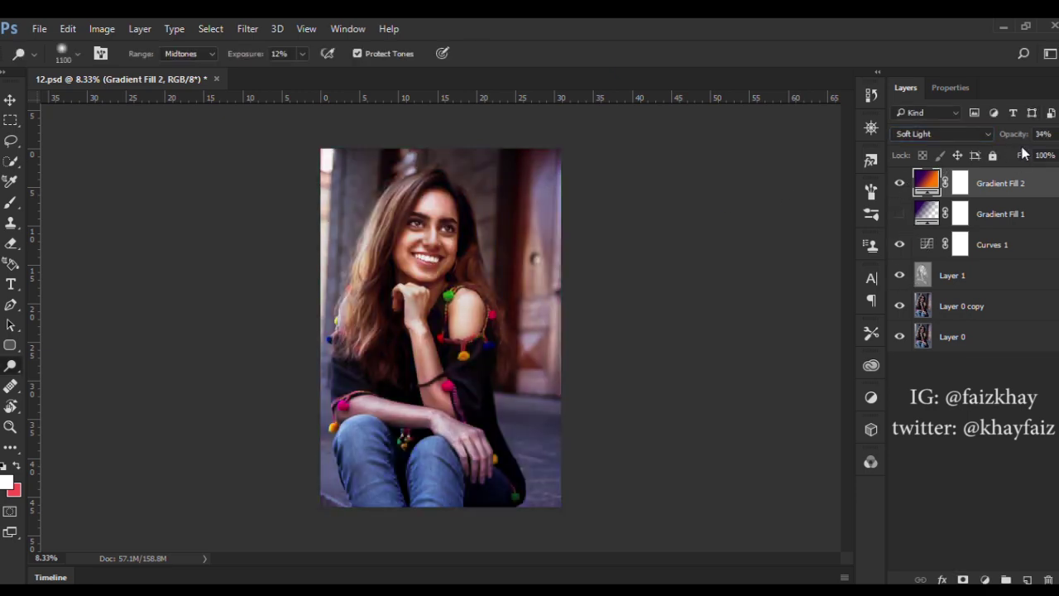
left_click(899, 213)
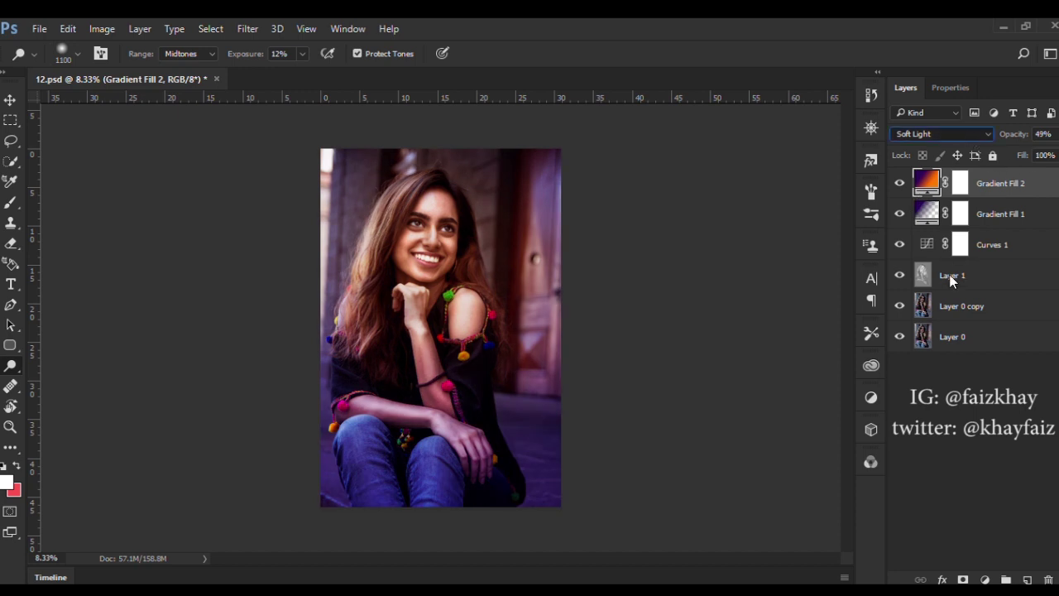
left_click(927, 134)
left_click(919, 150)
left_click_drag(1033, 145, 1008, 144)
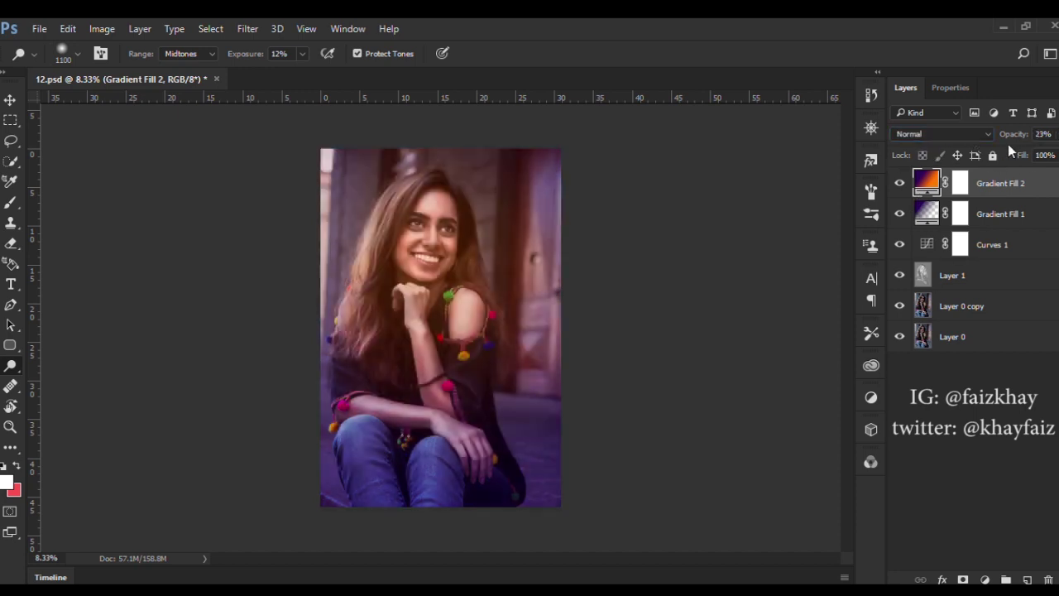
left_click(901, 186)
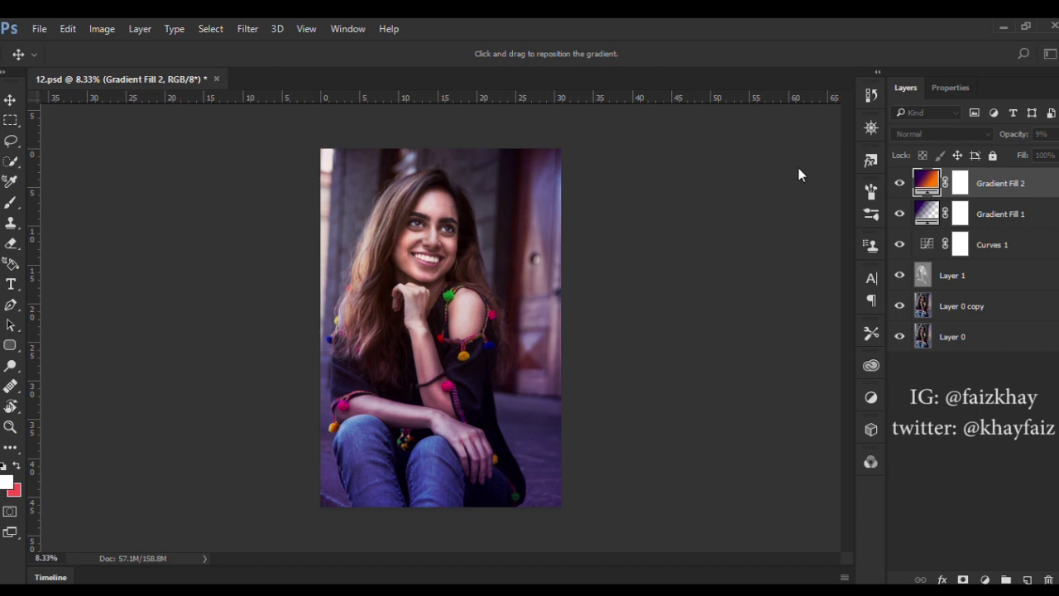
key("o")
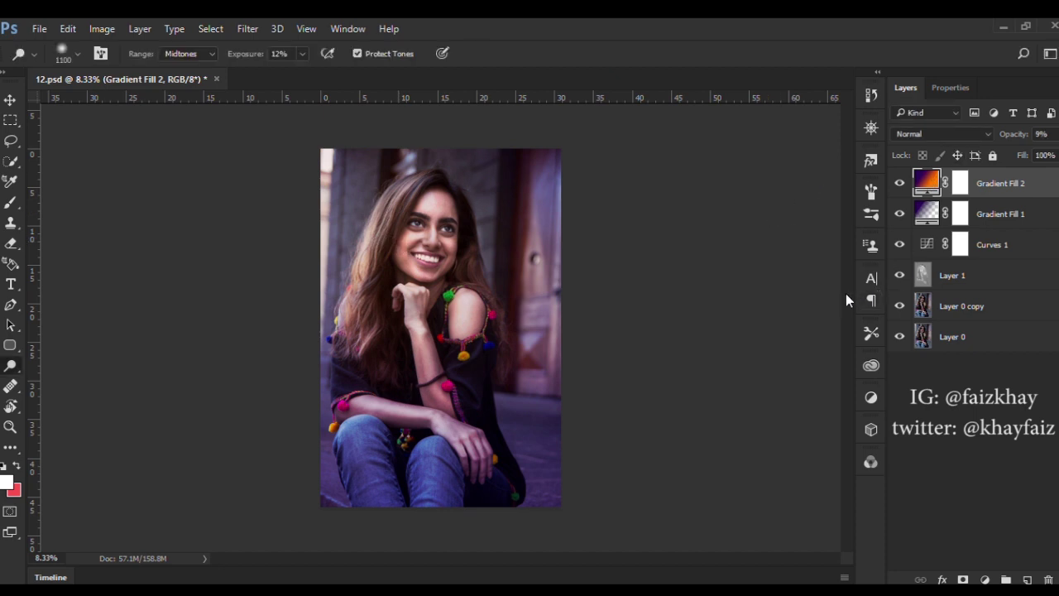
left_click(1027, 579)
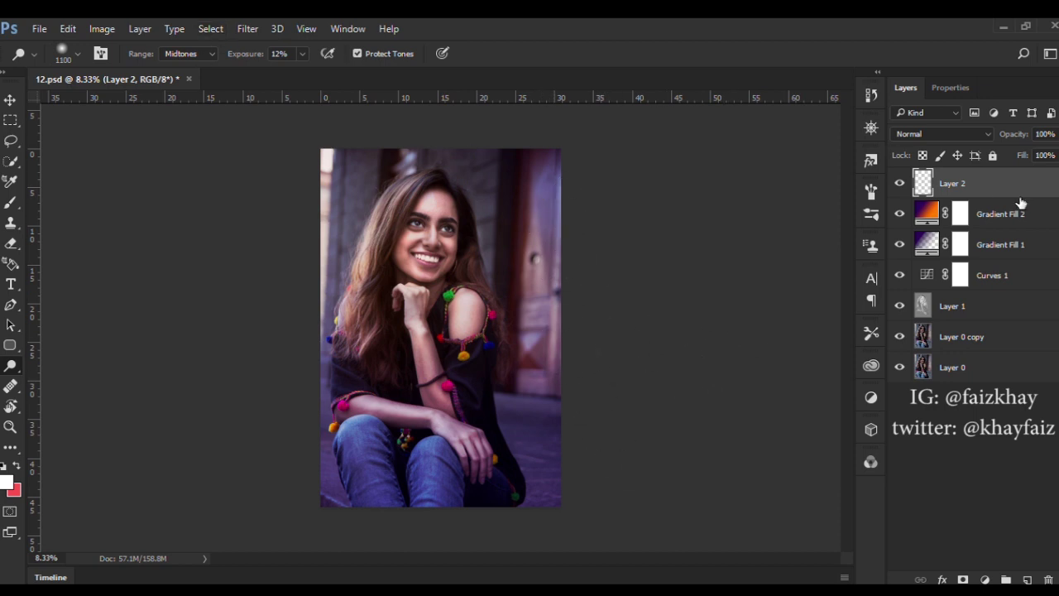
- Replace empty Layer 2 with a stamped merge, then group the lower layers into hidden Group 1
left_click_drag(1017, 196, 1048, 579)
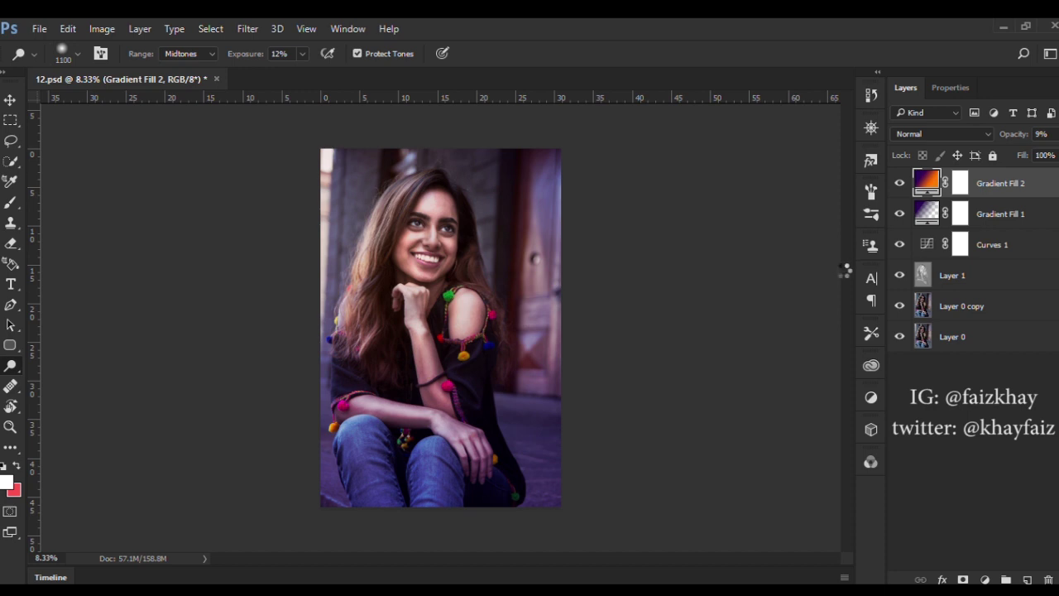
key("ctrl+shift+alt+e")
left_click(985, 215)
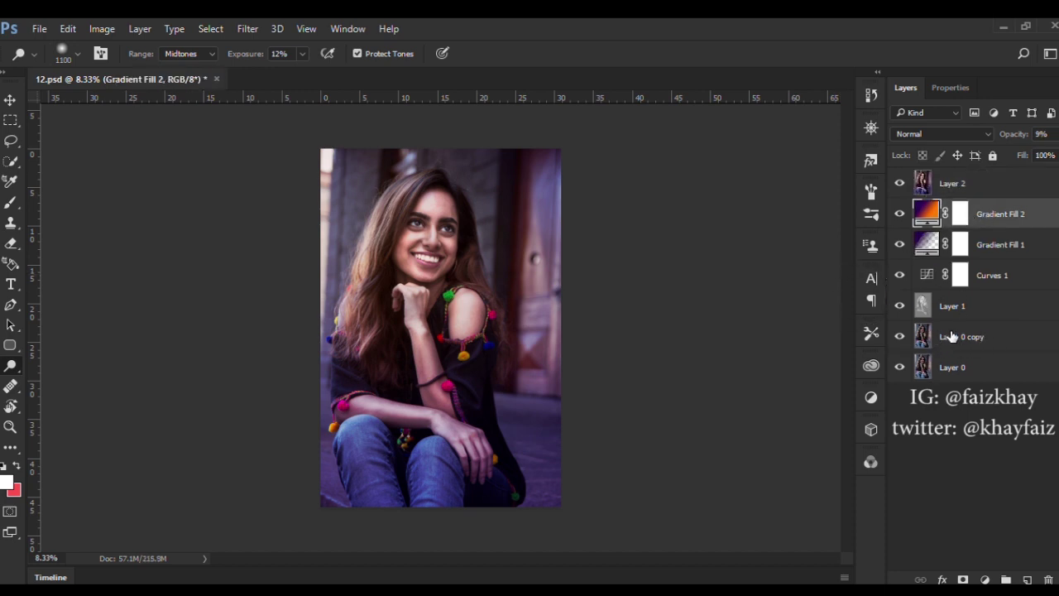
left_click(950, 336, "shift")
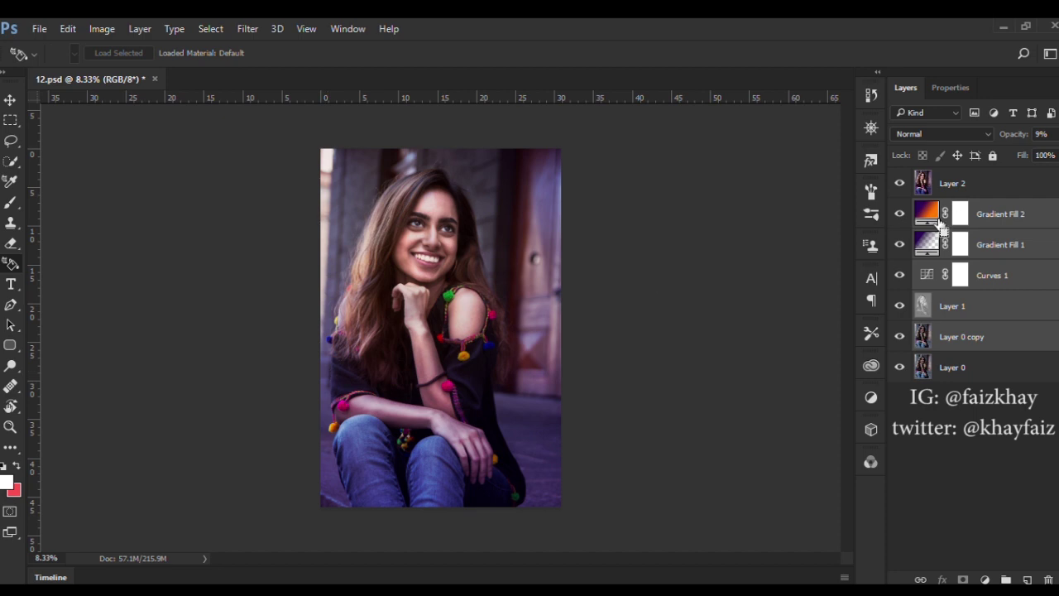
key("ctrl+g")
left_click(951, 183)
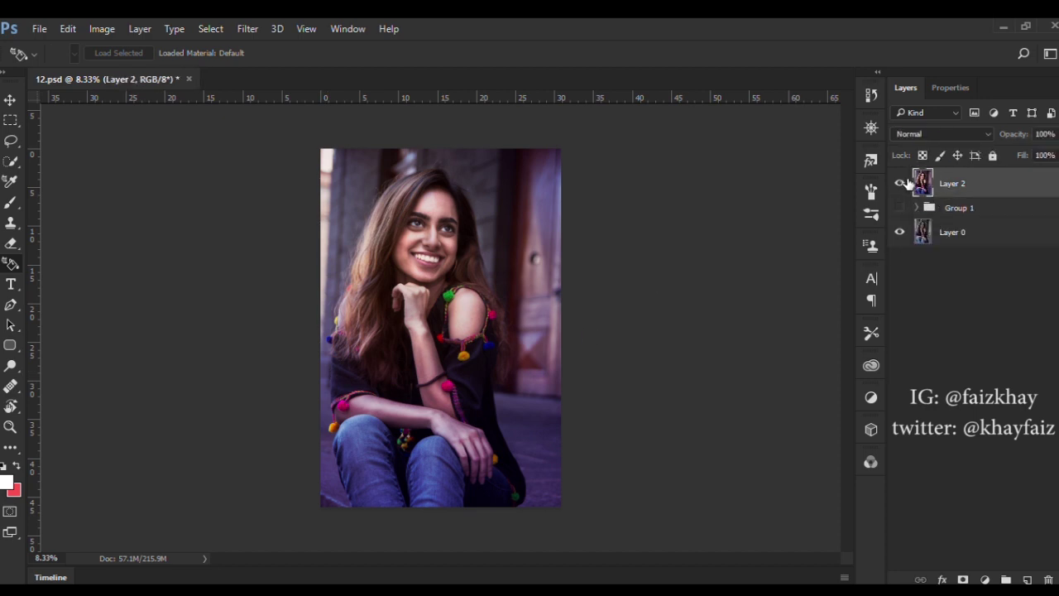
left_click(901, 183)
- Add Layer 3 and load a very large soft brush with a sampled pale peach colour
left_click(1027, 579)
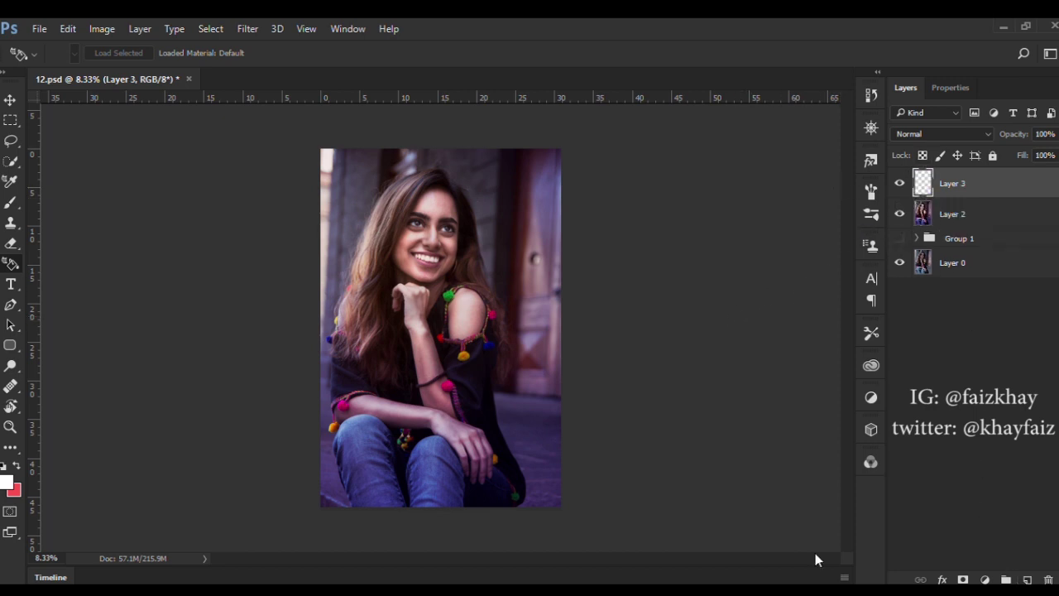
left_click(11, 202)
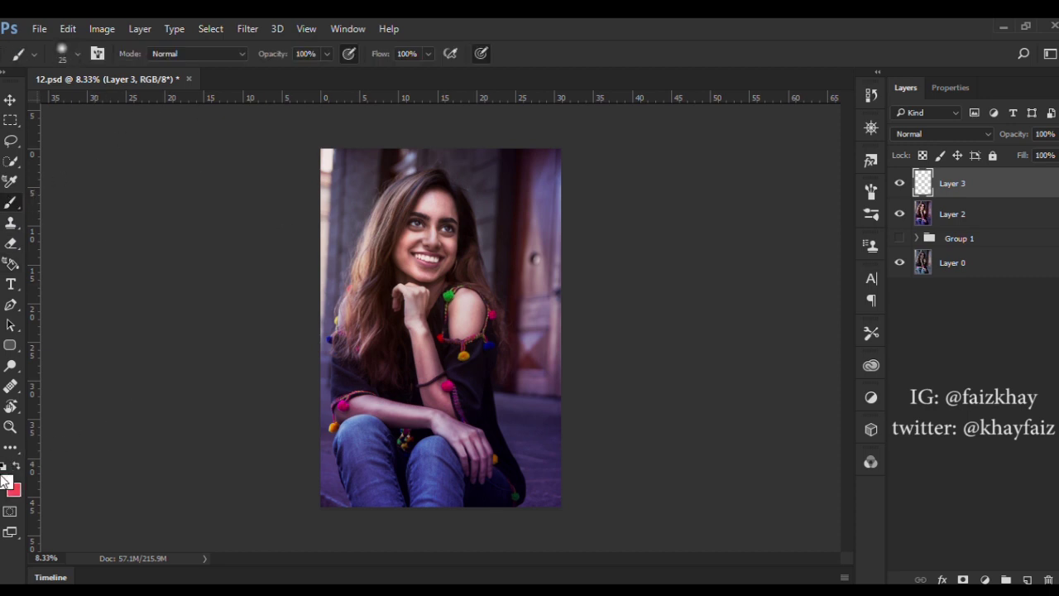
key("i")
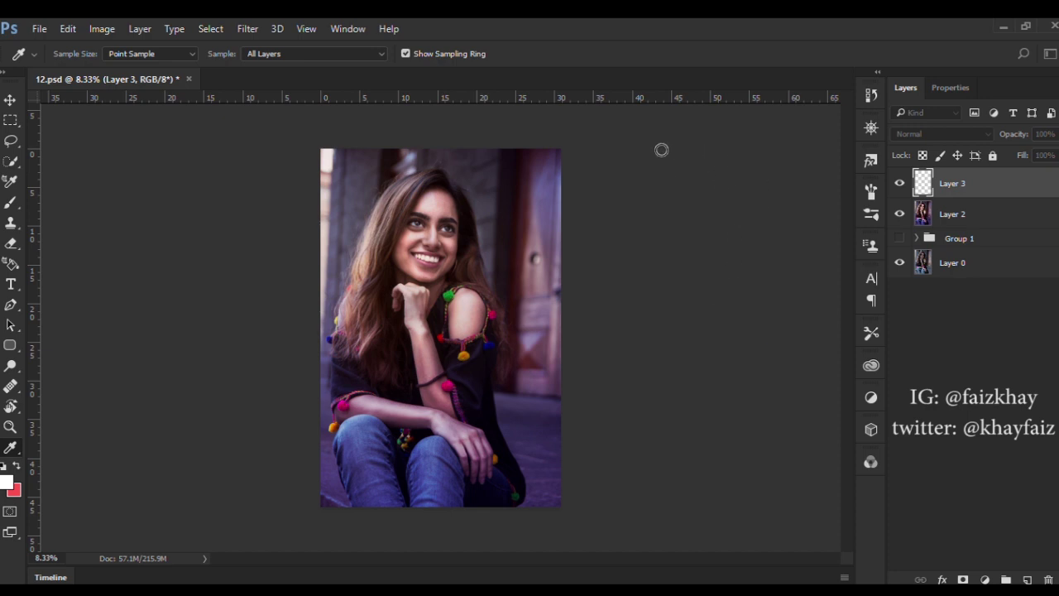
left_click(430, 236)
key("b")
key("bracketright")
key("bracketright")
key("bracketright")
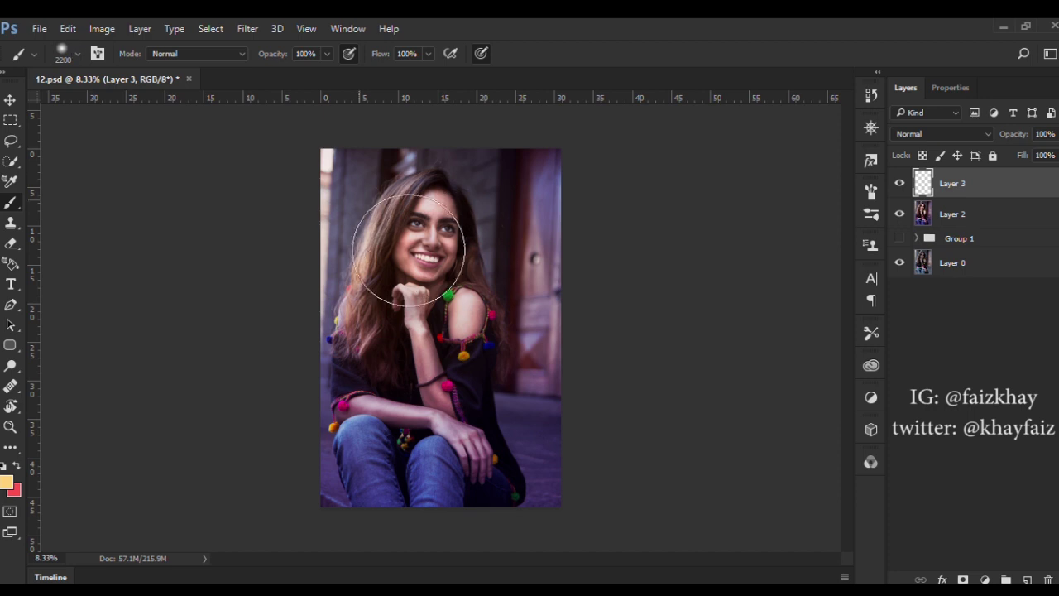
key("bracketright")
key("bracketright")
key("bracketright")
key("bracketright")
key("bracketright")
key("bracketright")
key("bracketright")
key("bracketright")
key("bracketright")
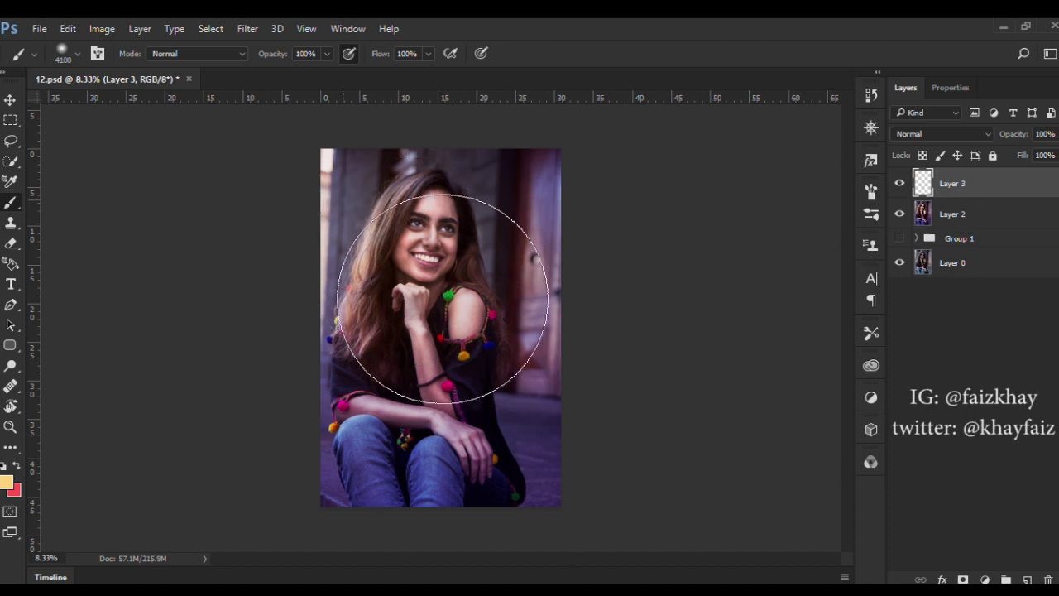
- Paint a soft warm glow over the upper-left, undoing one overly heavy yellow stroke
left_click_drag(439, 303, 441, 298)
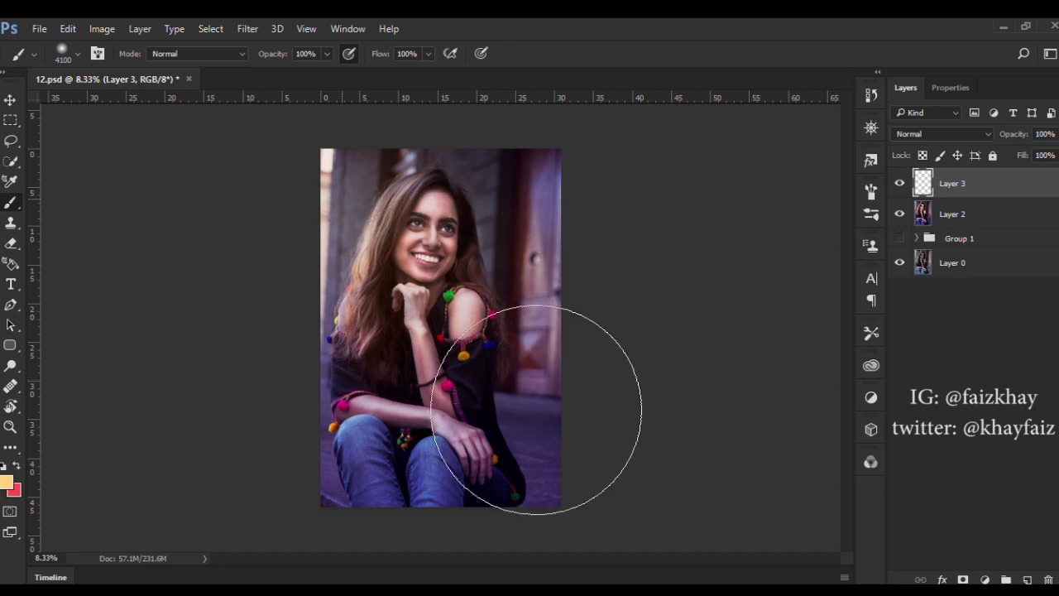
left_click_drag(497, 273, 356, 215)
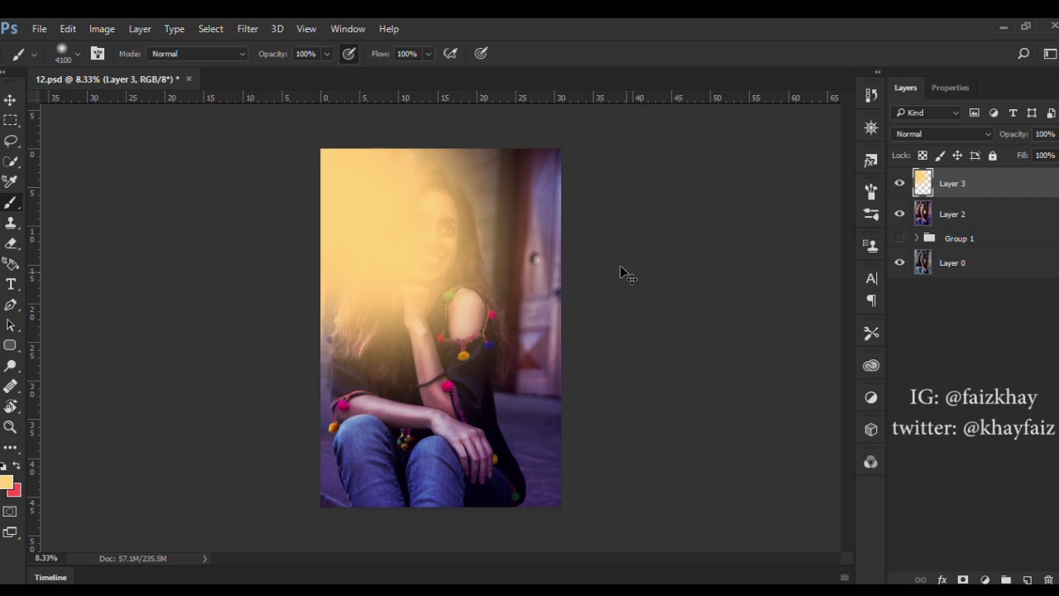
key("ctrl+z")
key("ctrl+z")
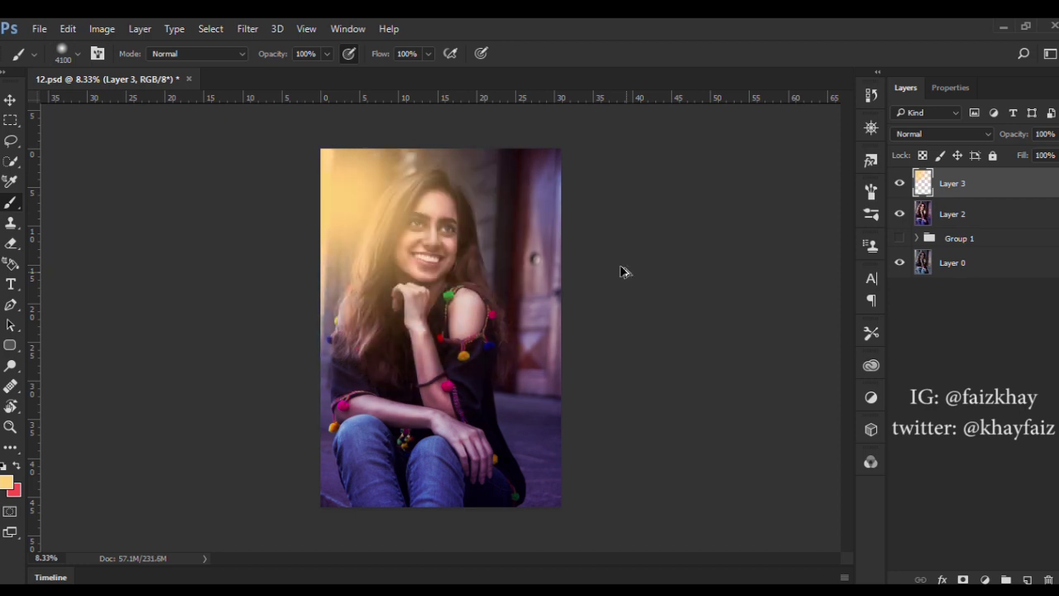
key("i")
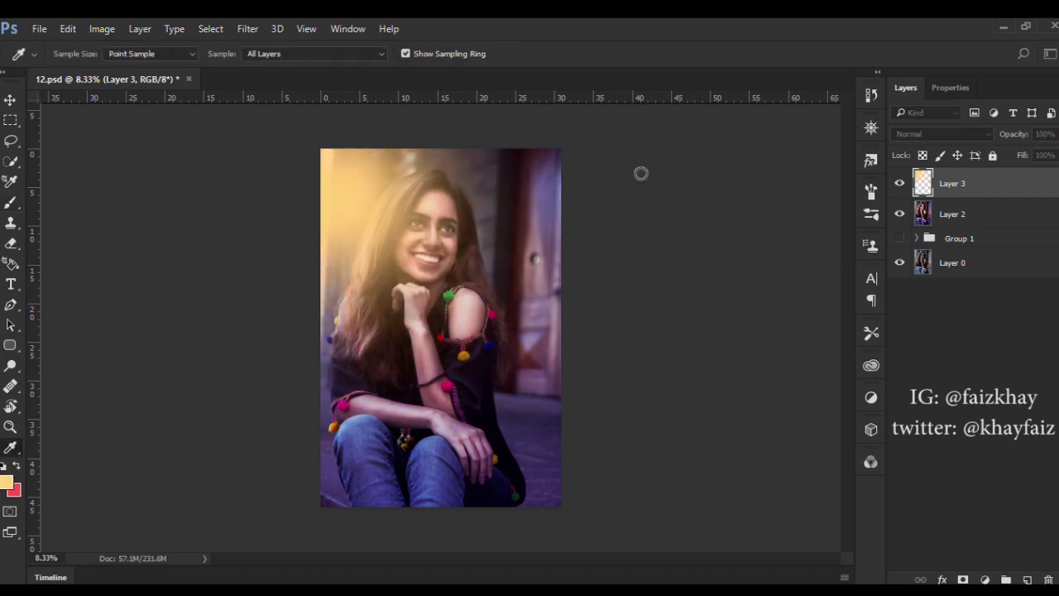
key("b")
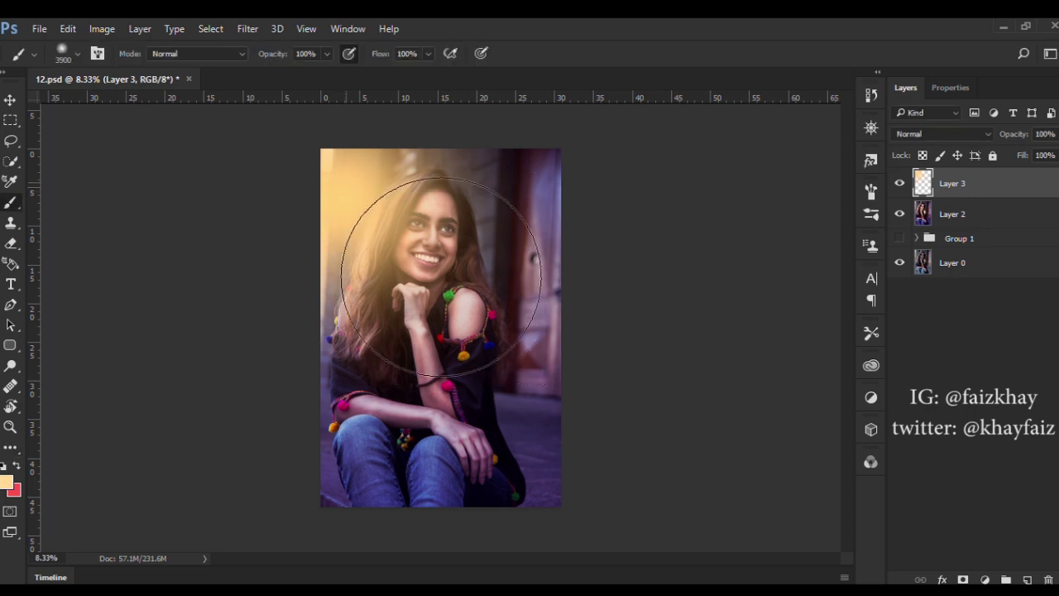
left_click_drag(406, 253, 406, 257)
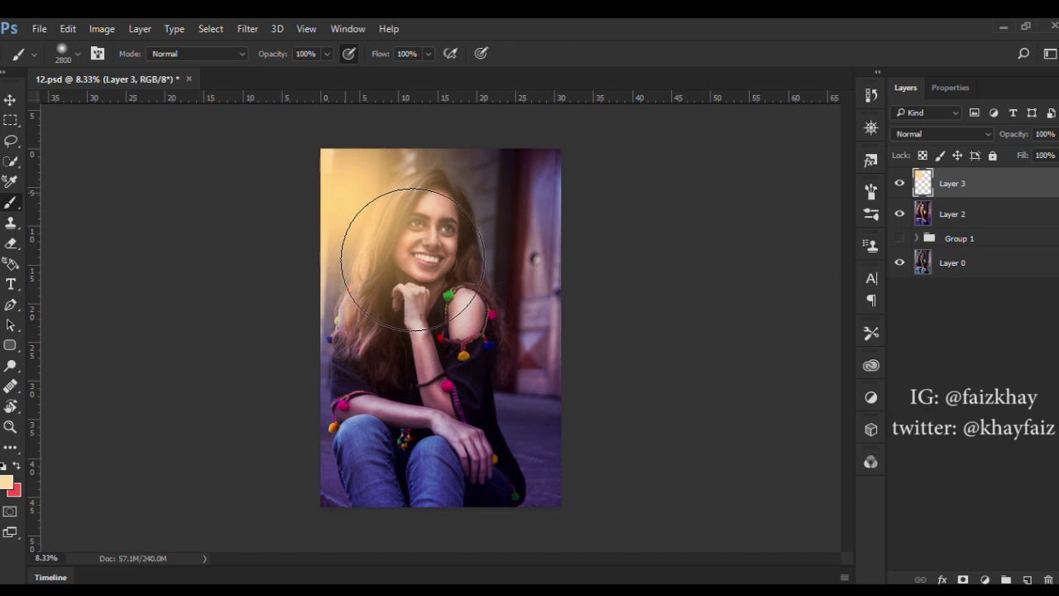
left_click_drag(412, 259, 402, 261)
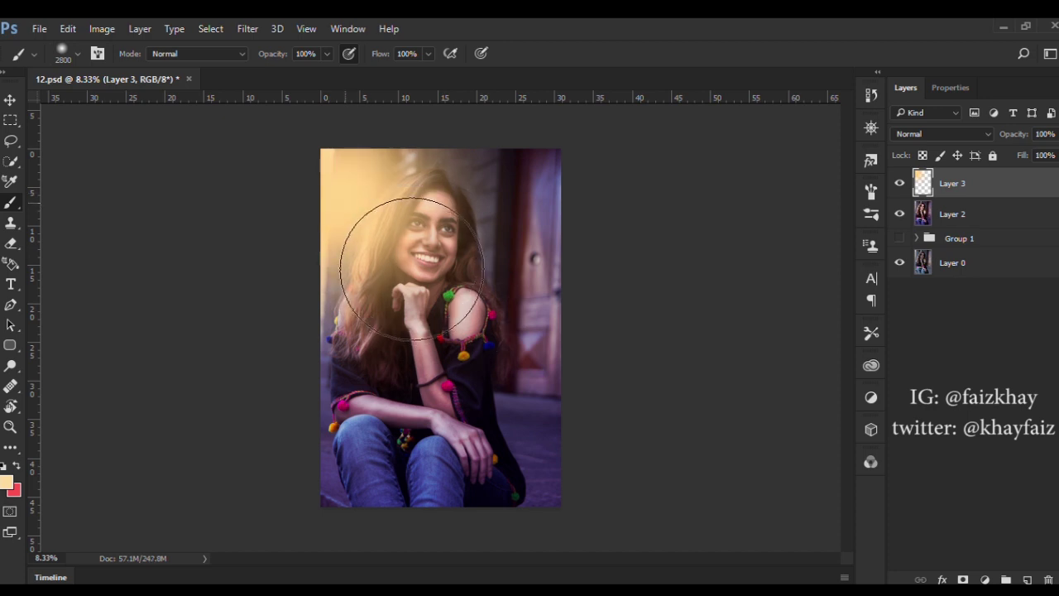
- Build up the glow over the hair and face with dabs, resampling warm colours
key("i")
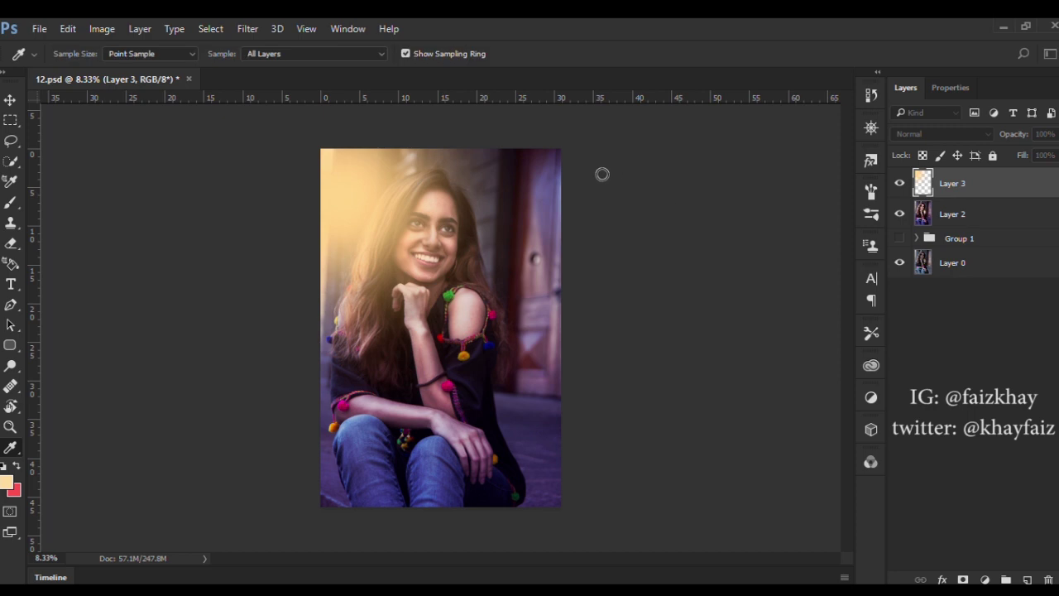
key("b")
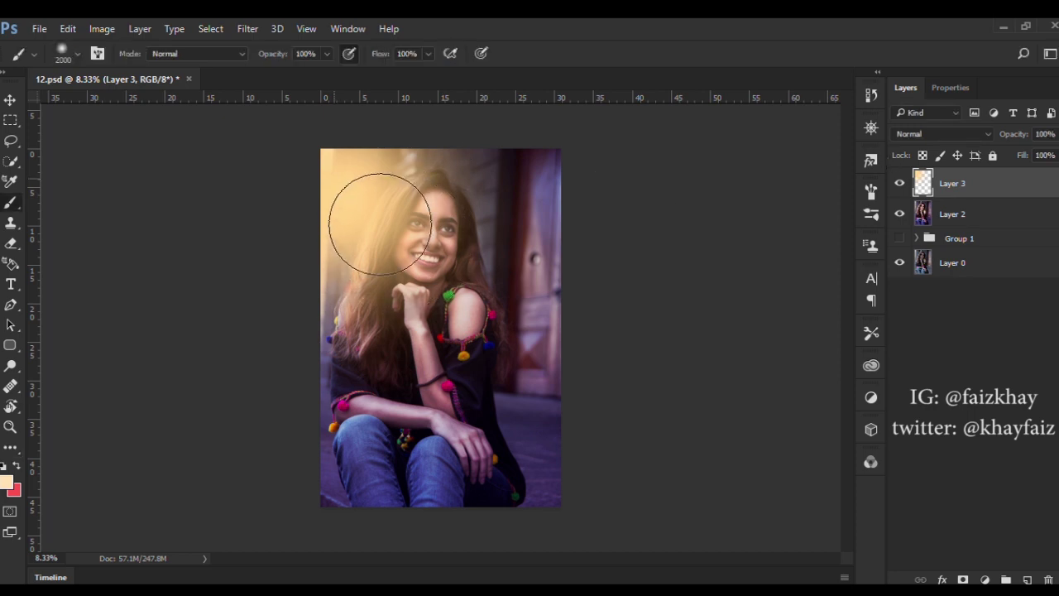
left_click_drag(383, 235, 378, 213)
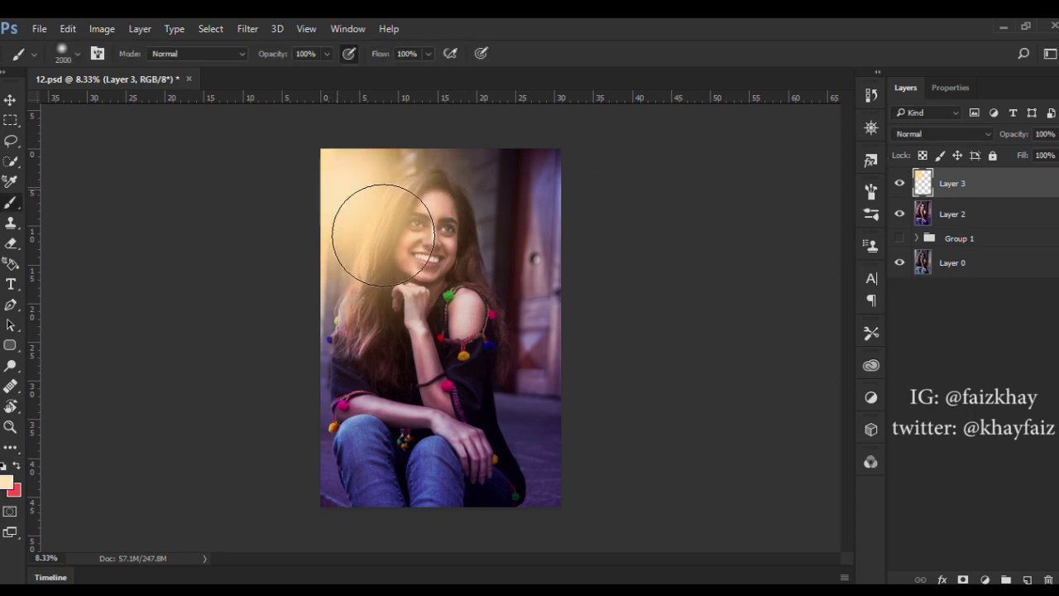
left_click(380, 219)
key("i")
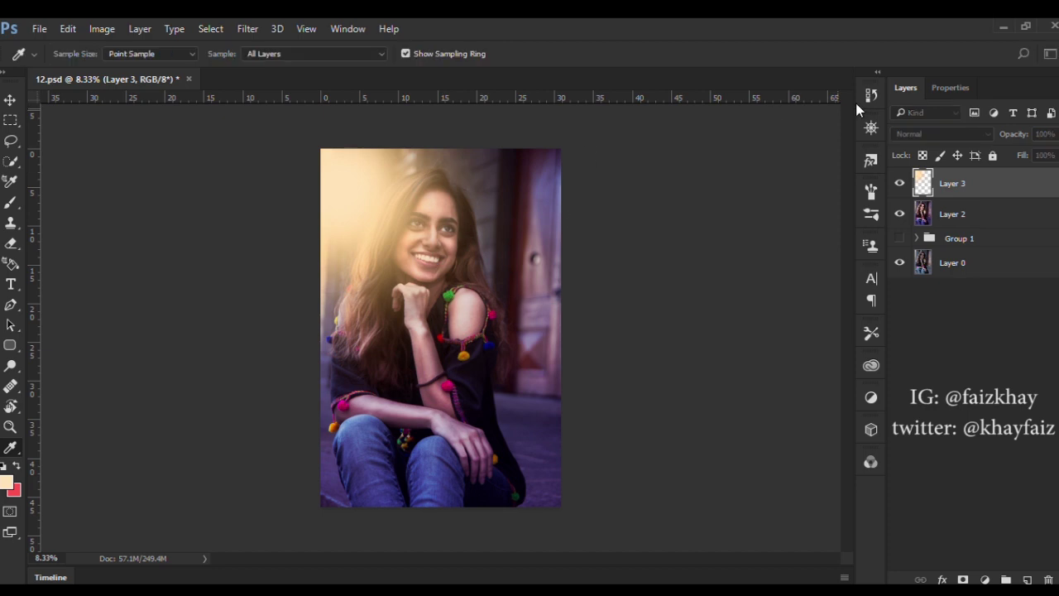
key("b")
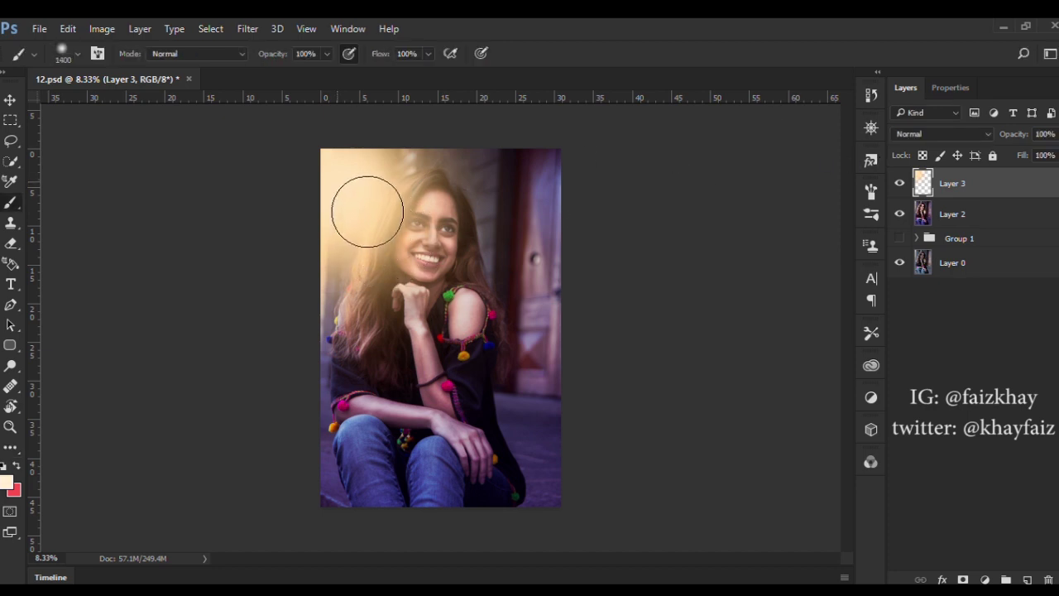
left_click(362, 201)
key("i")
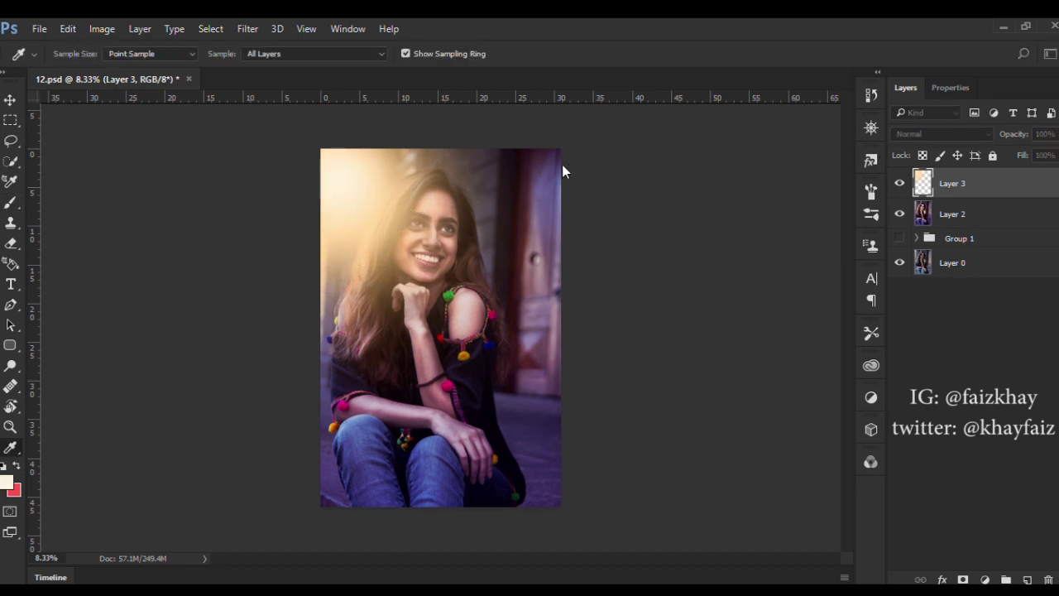
key("b")
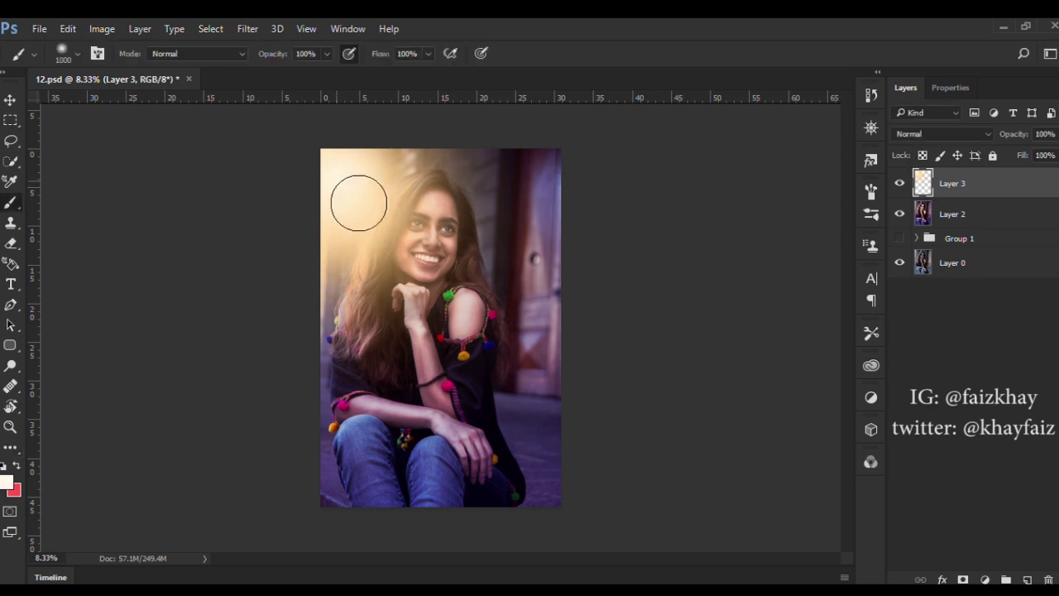
key("bracketleft")
key("bracketleft")
key("i")
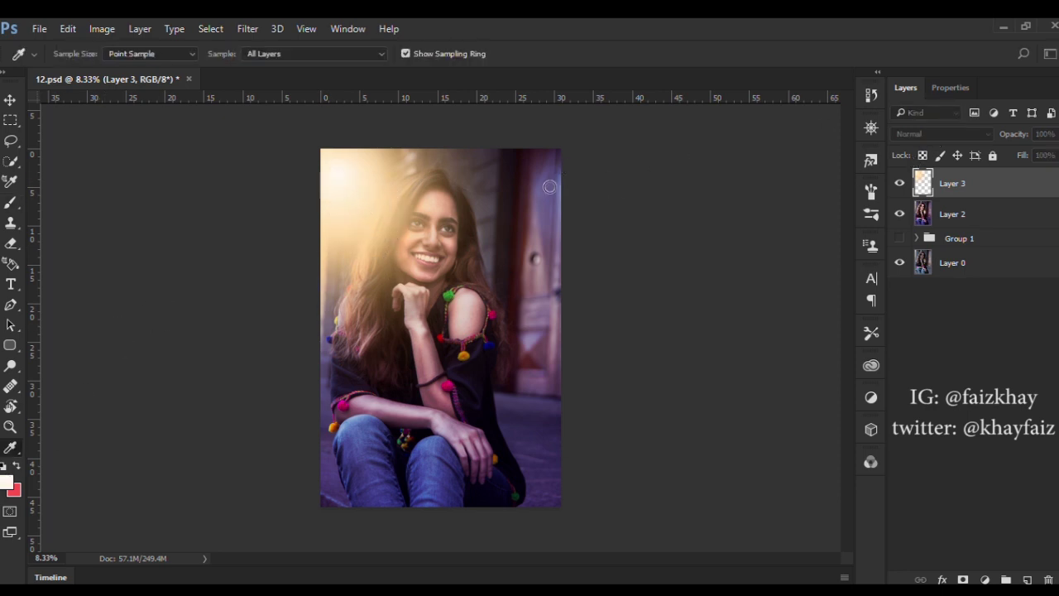
key("b")
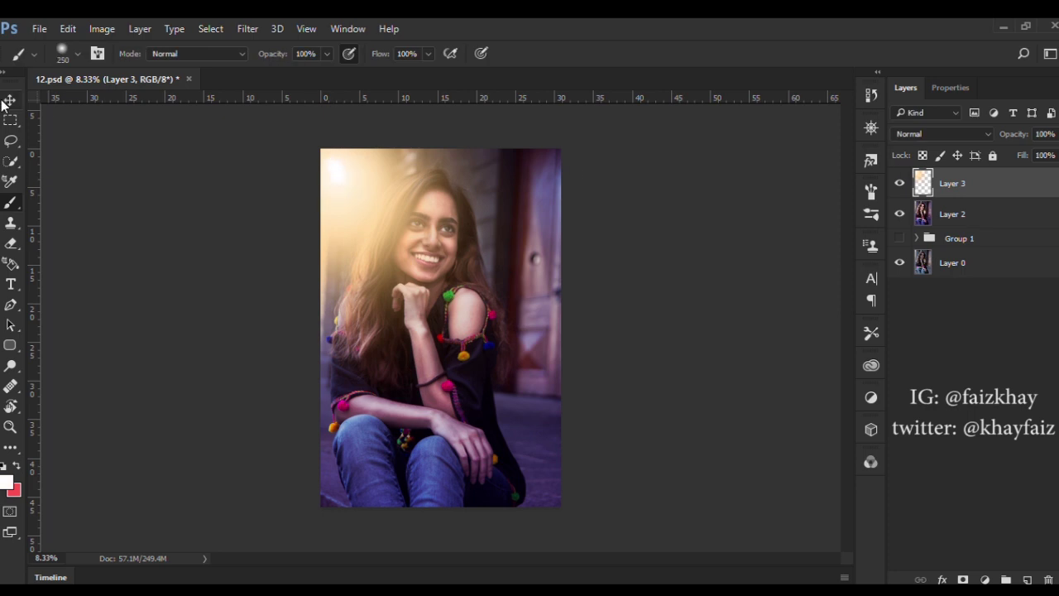
- Nudge the glow slightly and settle Layer 3's opacity at 63% after trying 53% and 78%
key("v")
left_click_drag(331, 201, 319, 177)
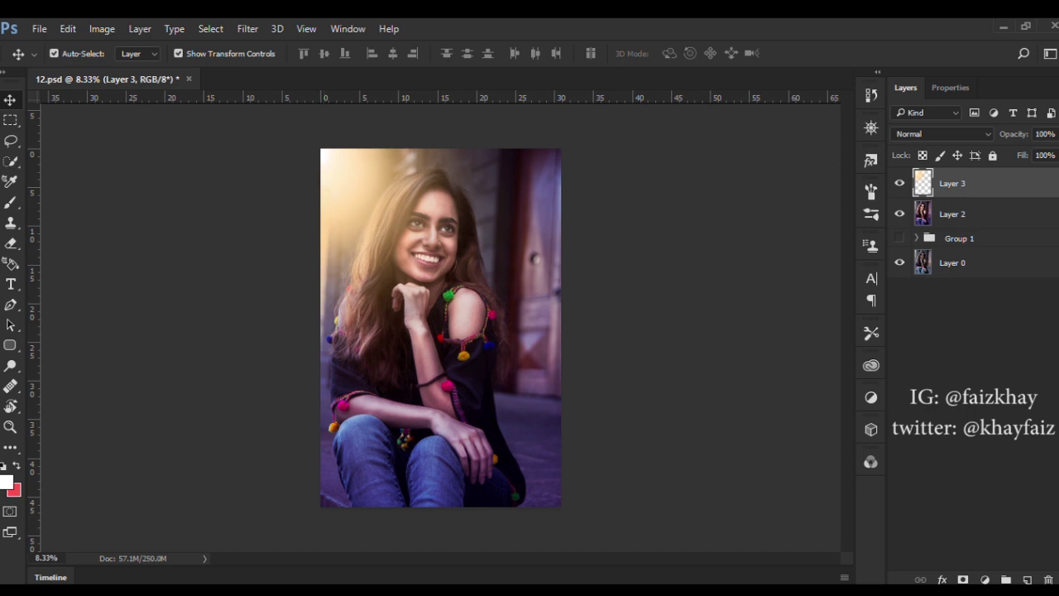
key("5")
key("3")
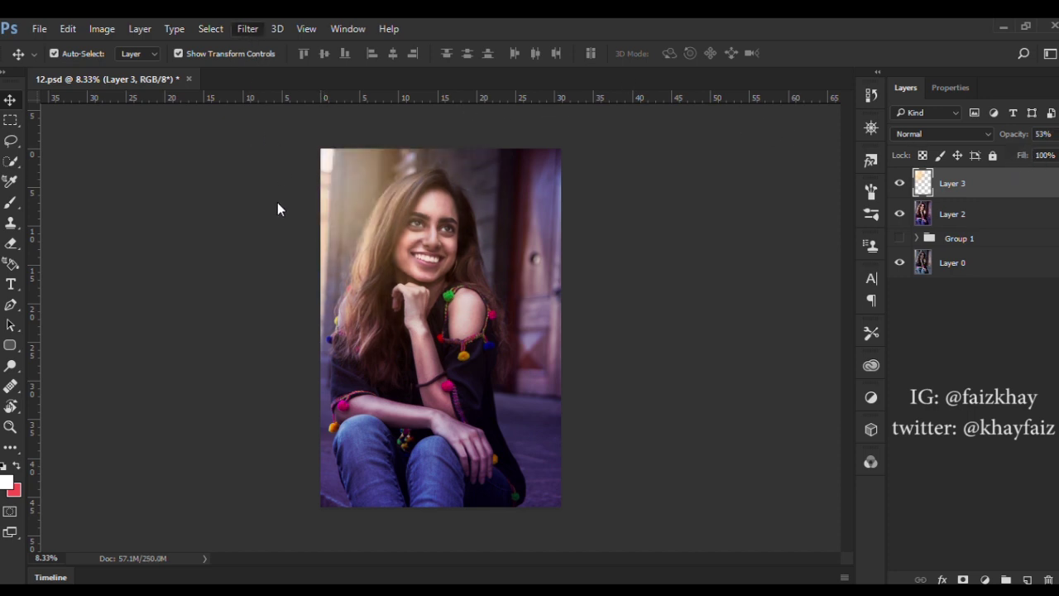
key("space")
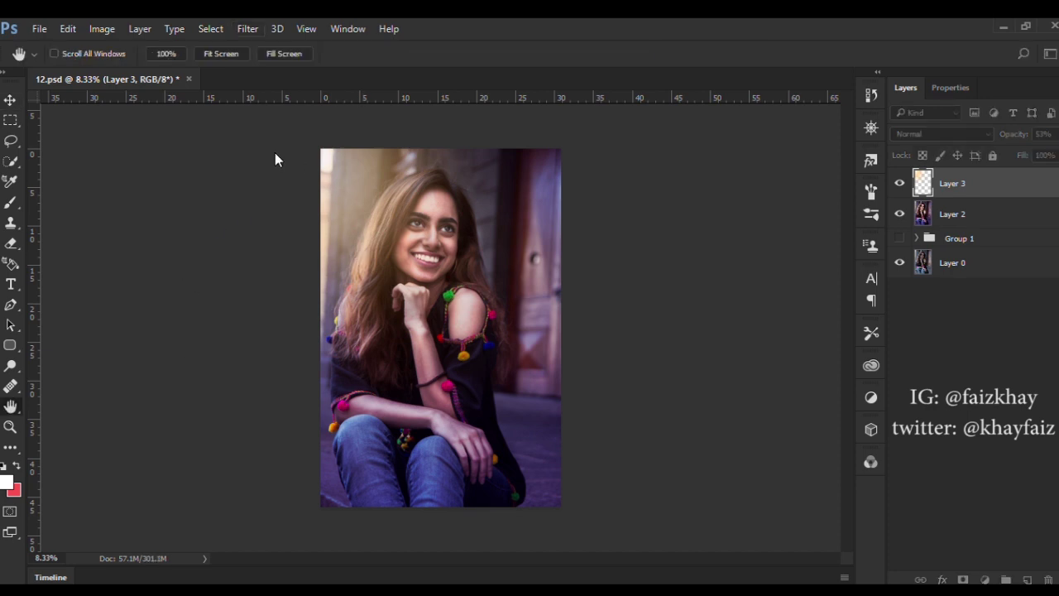
key("v")
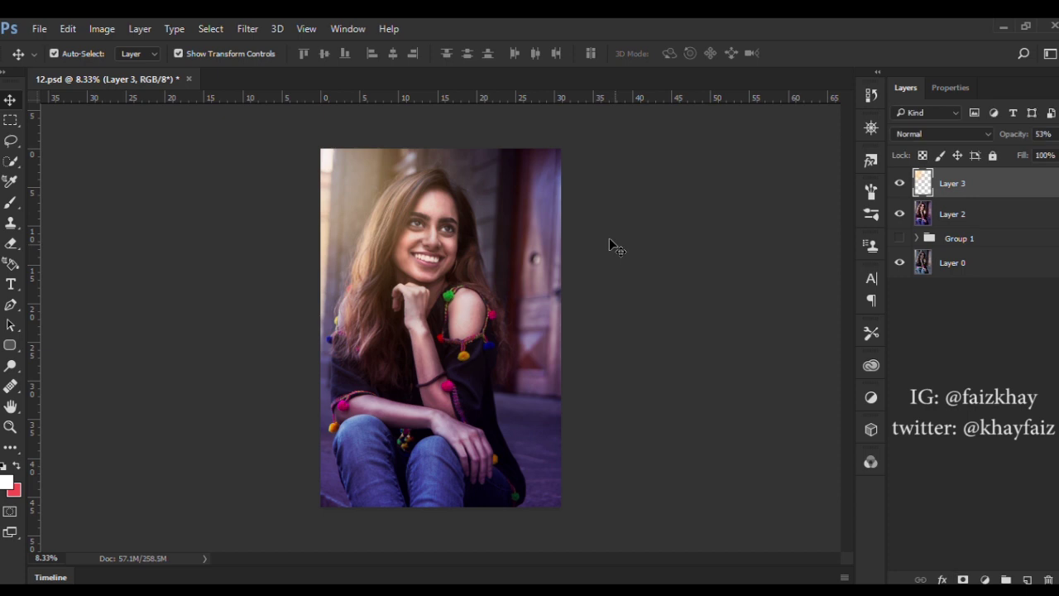
key("7")
key("8")
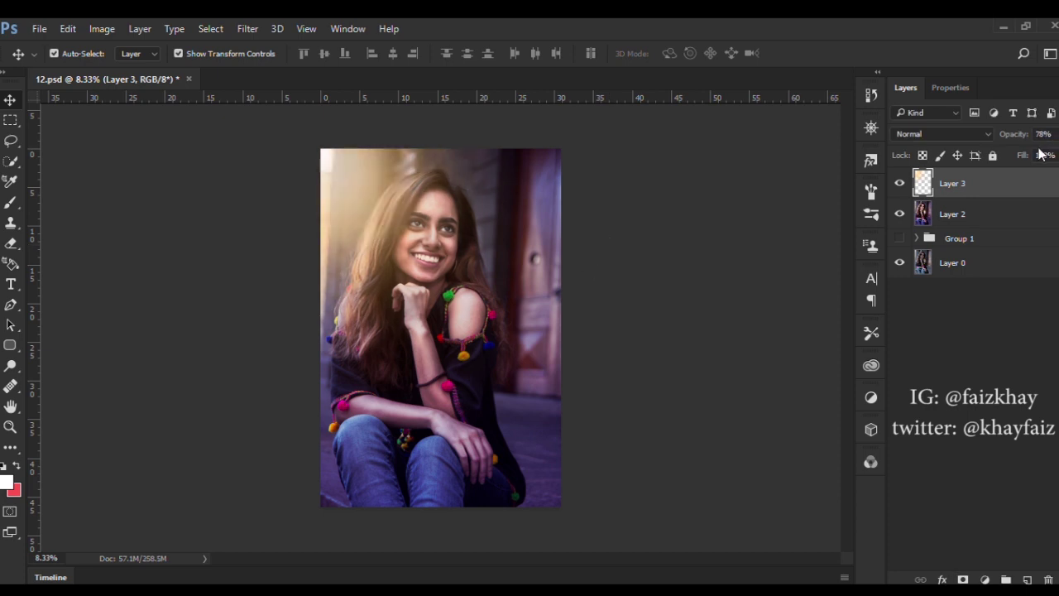
key("6")
key("3")
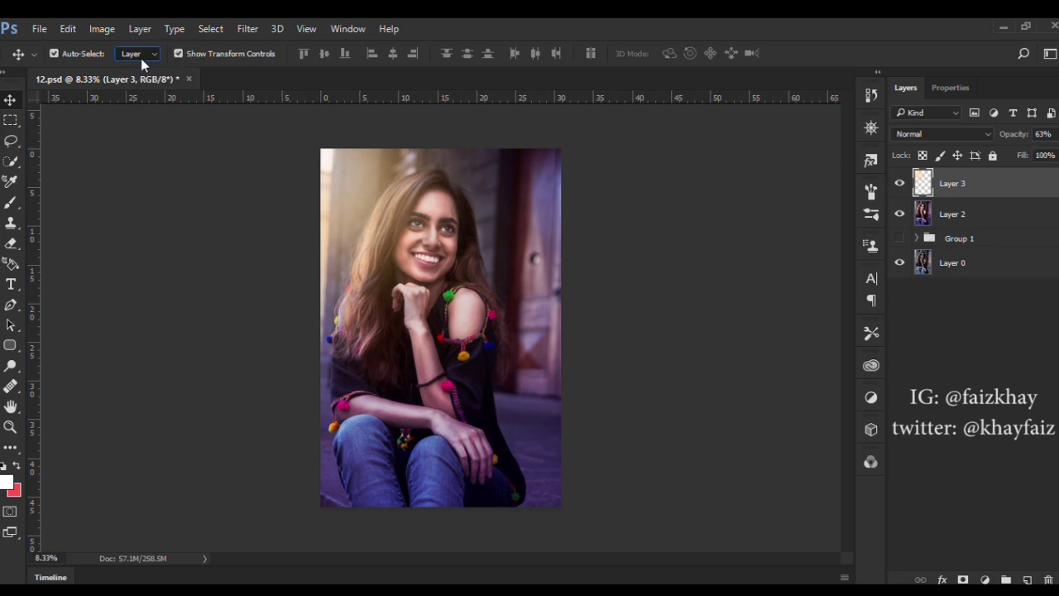
- Unlock Layer 3 and filter the layers list by layer kind
scroll(137, 54, "down", 1)
scroll(138, 53, "up", 1)
left_click(970, 156)
left_click(1031, 113)
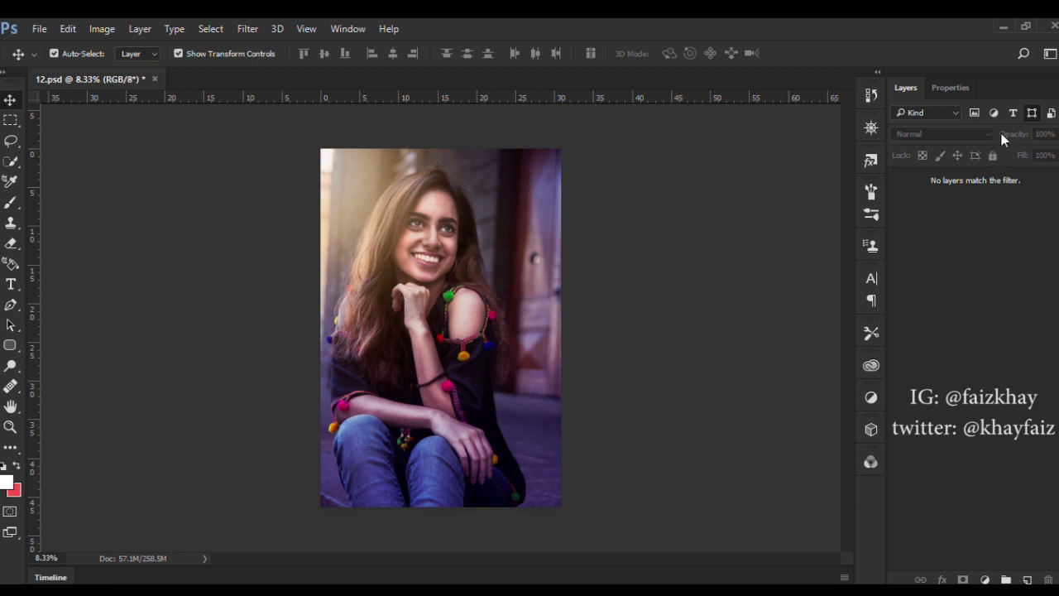
- Clear the Layers filter so the full layer list shows again
left_click(975, 112)
left_click(993, 113)
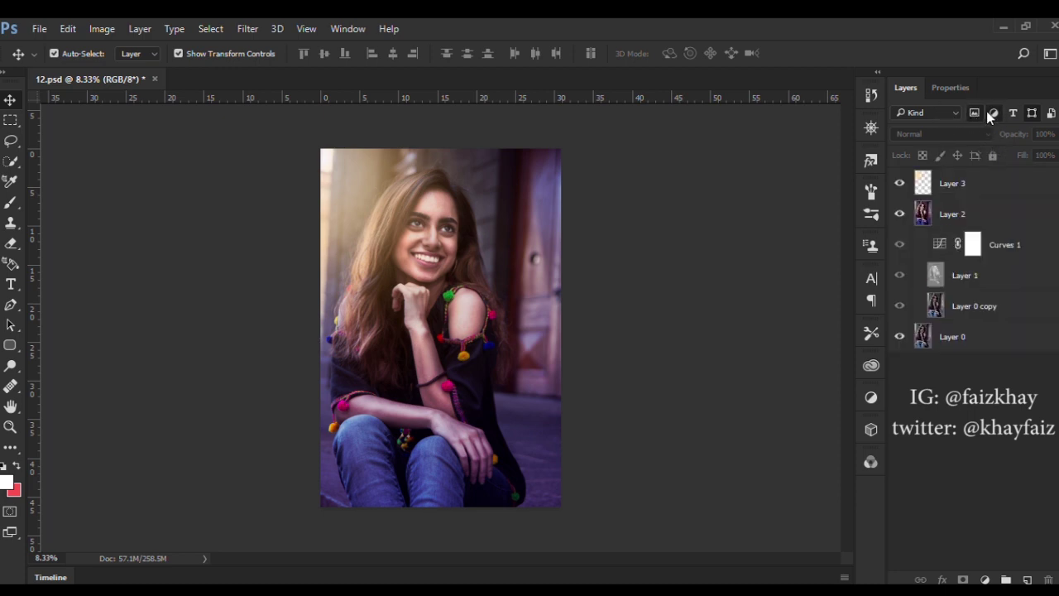
left_click(994, 112)
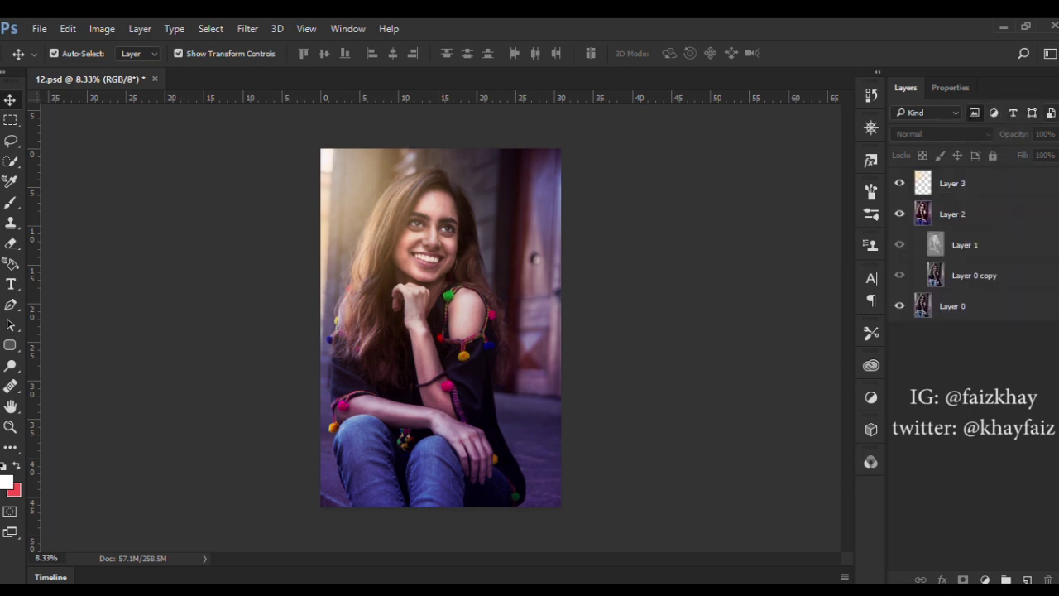
left_click(1051, 113)
left_click(1051, 113)
left_click(975, 187)
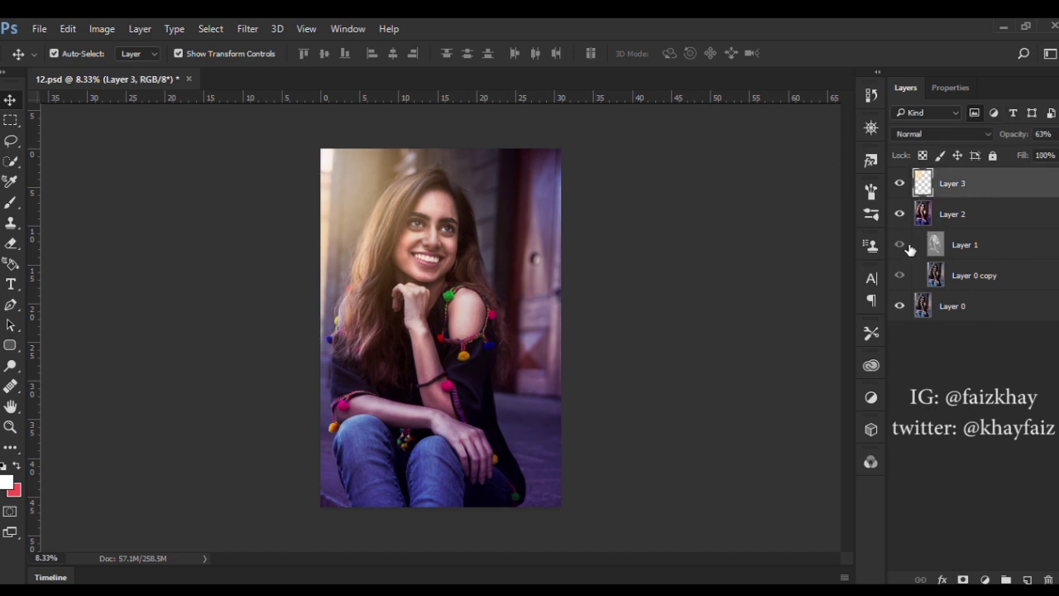
left_click(961, 242)
- Expand and collapse Group 1, toggle Layers 2 and 3 to compare, then select Layer 2
left_click(973, 112)
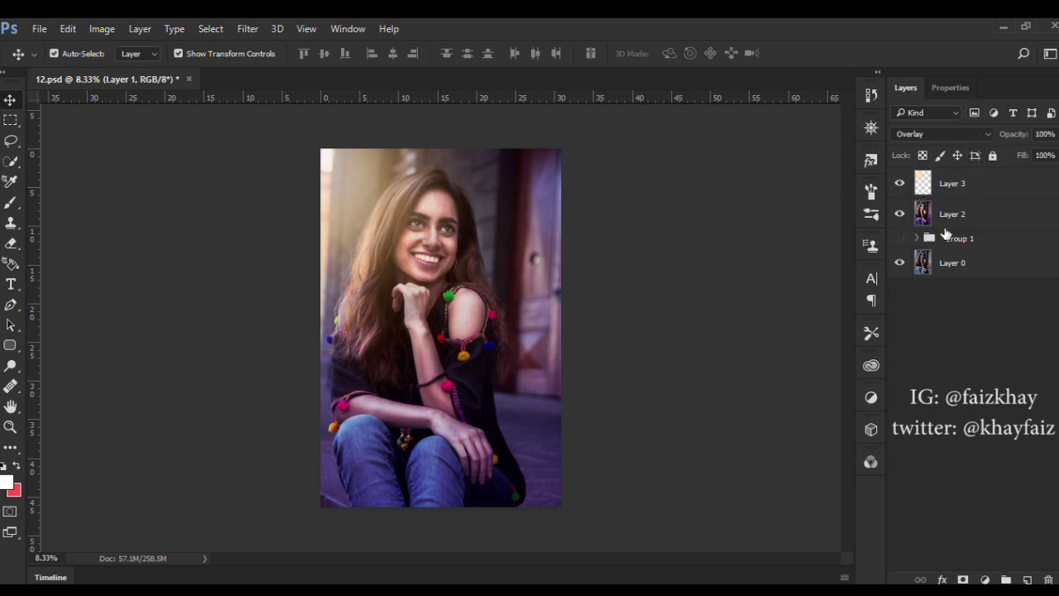
left_click(917, 238)
left_click(933, 237)
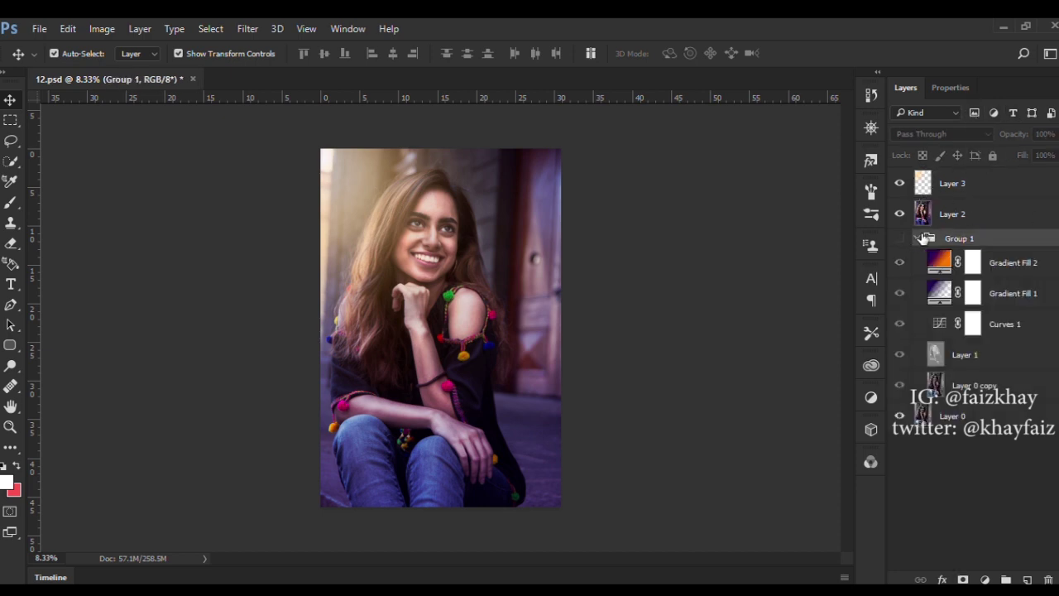
left_click(917, 238)
left_click(900, 183)
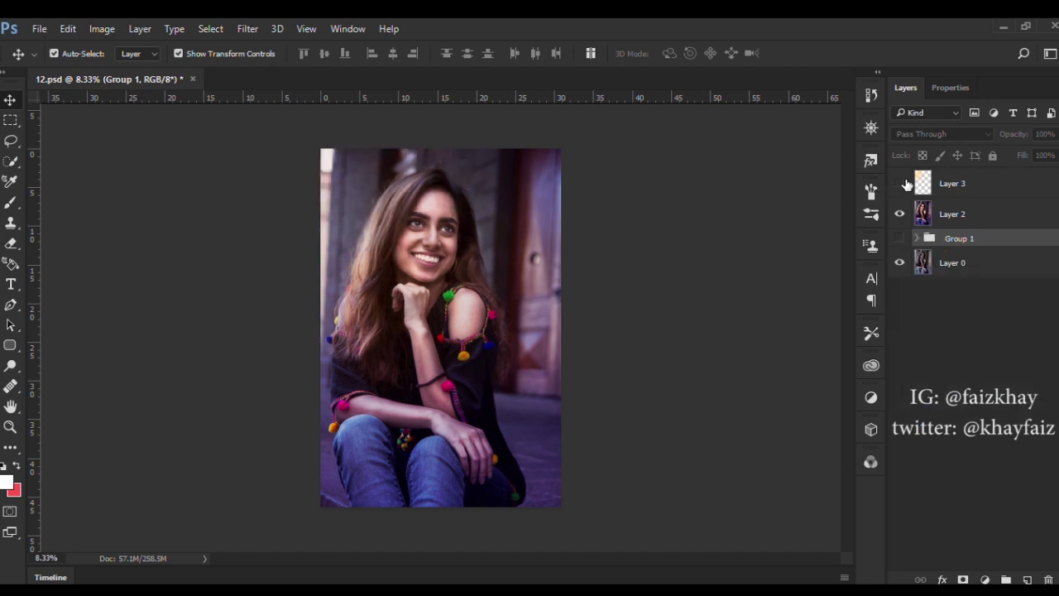
left_click(902, 213)
left_click(901, 213)
left_click(899, 183)
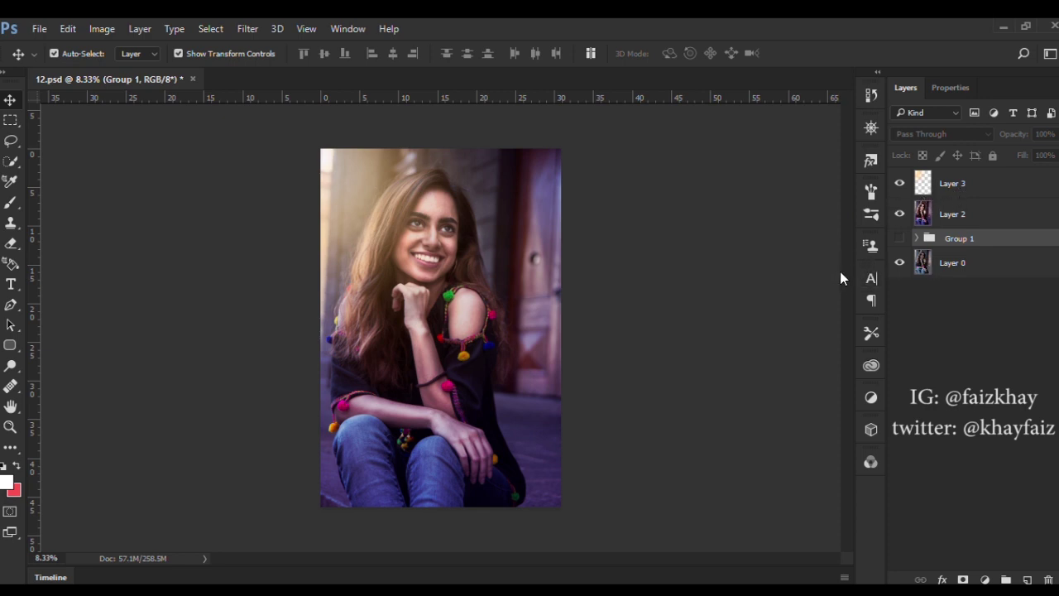
left_click(982, 211)
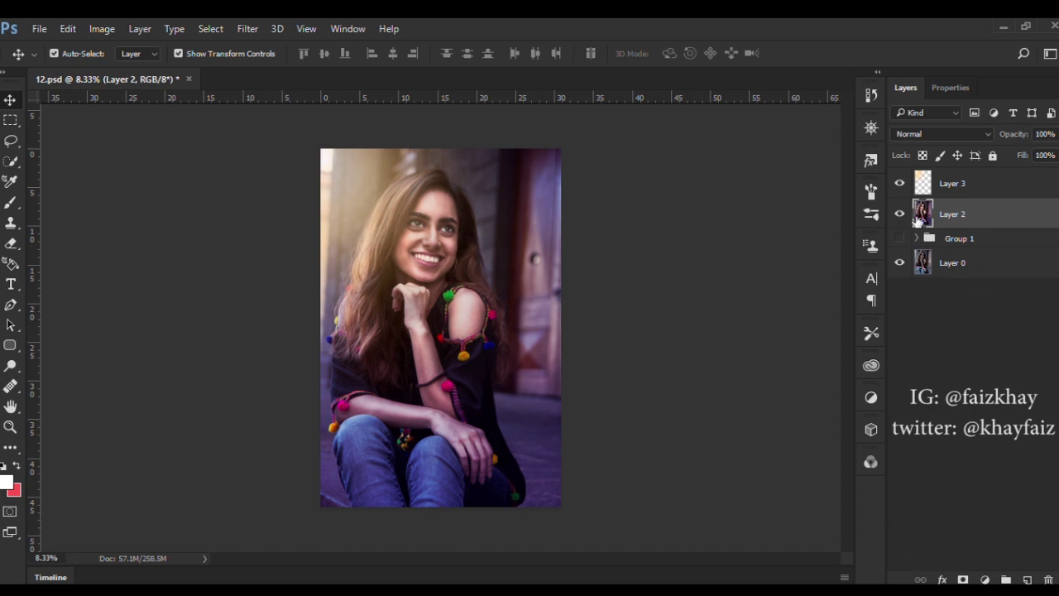
- Zoom in on the face and add Layer 4 filled with neutral grey in Overlay mode
left_click(900, 214)
key("ctrl+plus")
key("ctrl+plus")
key("ctrl+plus")
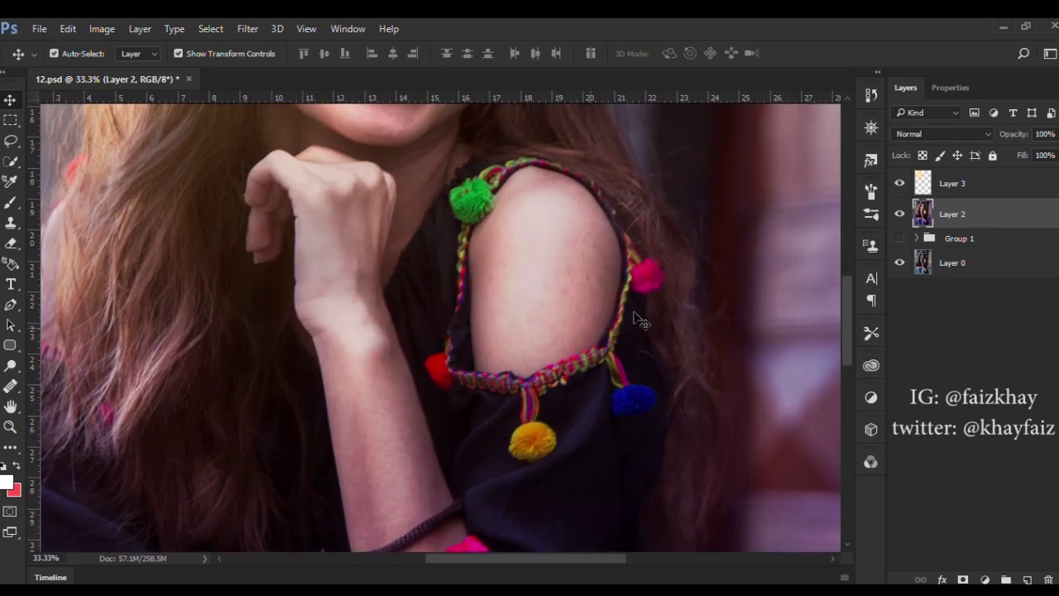
scroll(849, 258, "up", 8)
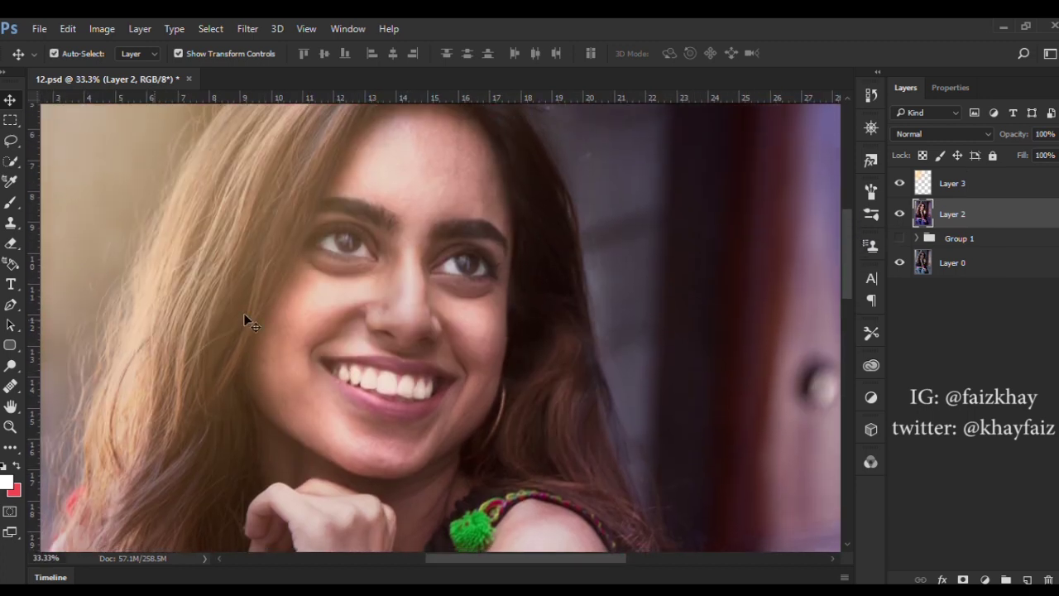
left_click(1026, 578)
key("i")
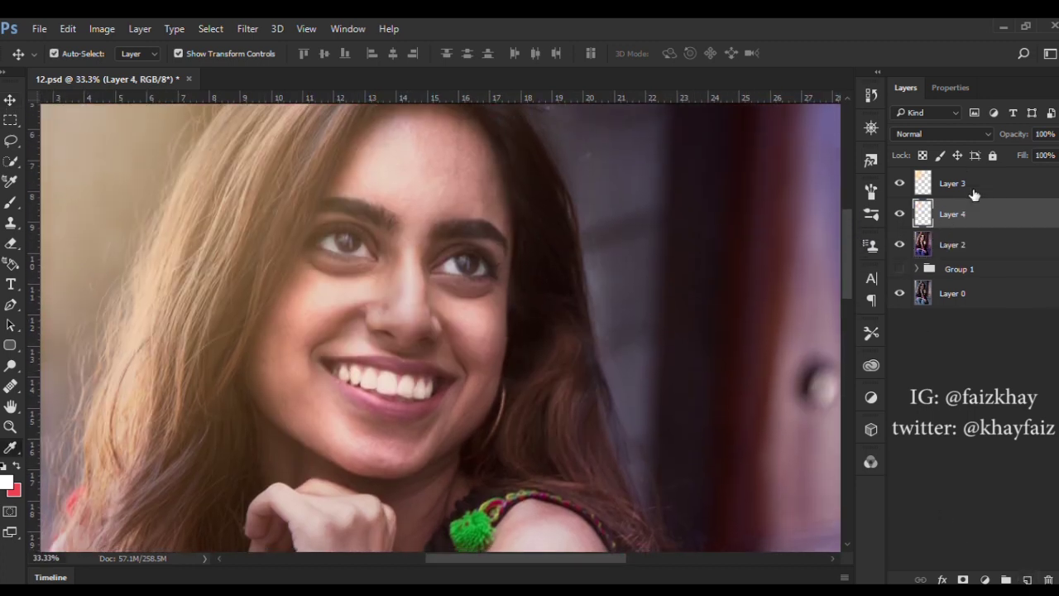
key("v")
key("shift+F5")
key("Return")
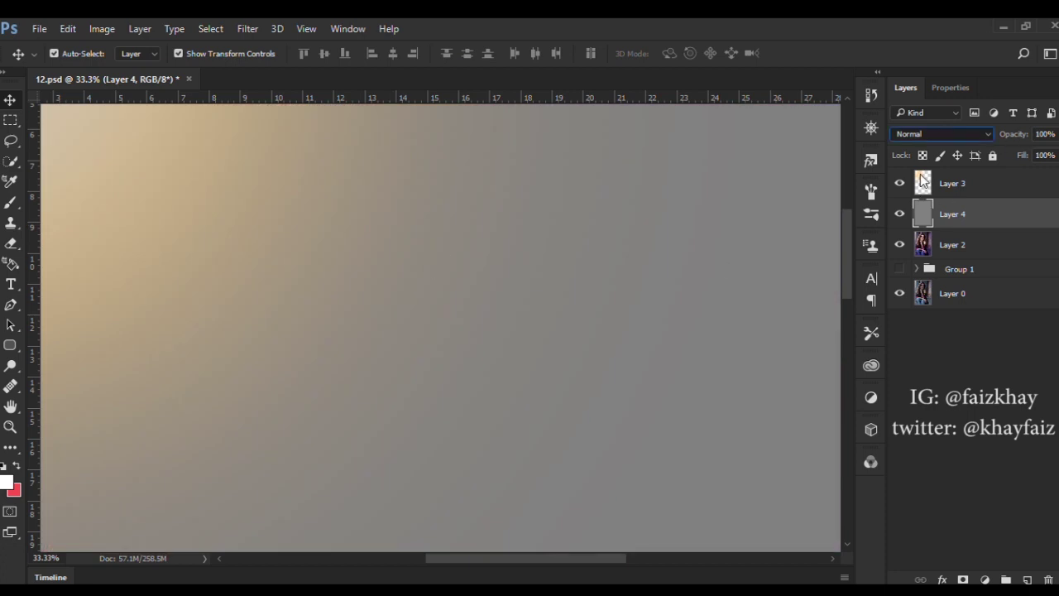
key("alt+shift+o")
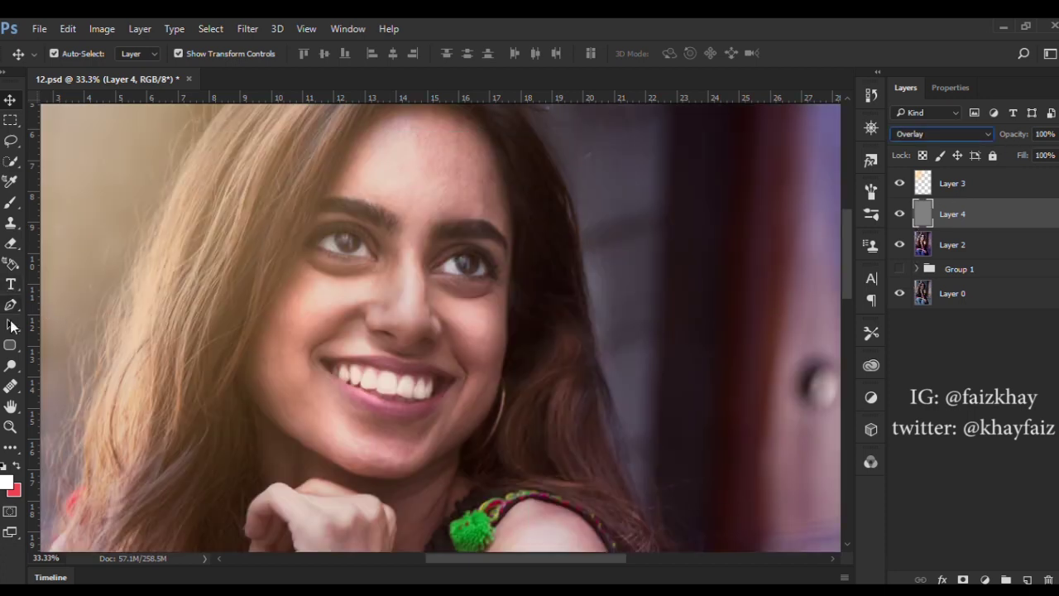
- Dodge both irises with a 100 brush, shrink it to 70, and compare Layer 4 on and off
left_click(10, 366)
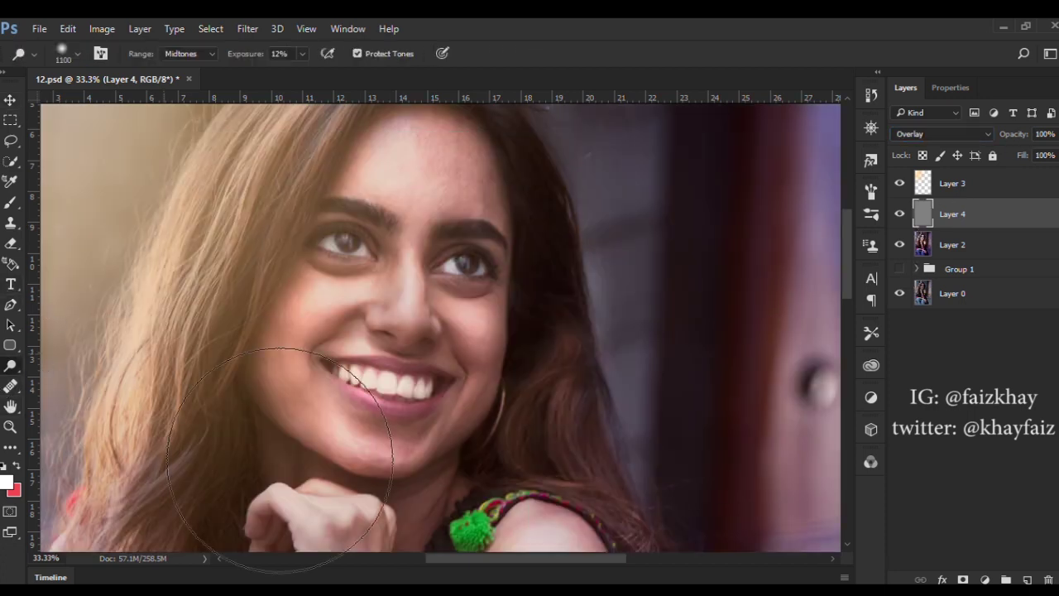
key("bracketleft")
key("bracketleft")
key("bracketleft")
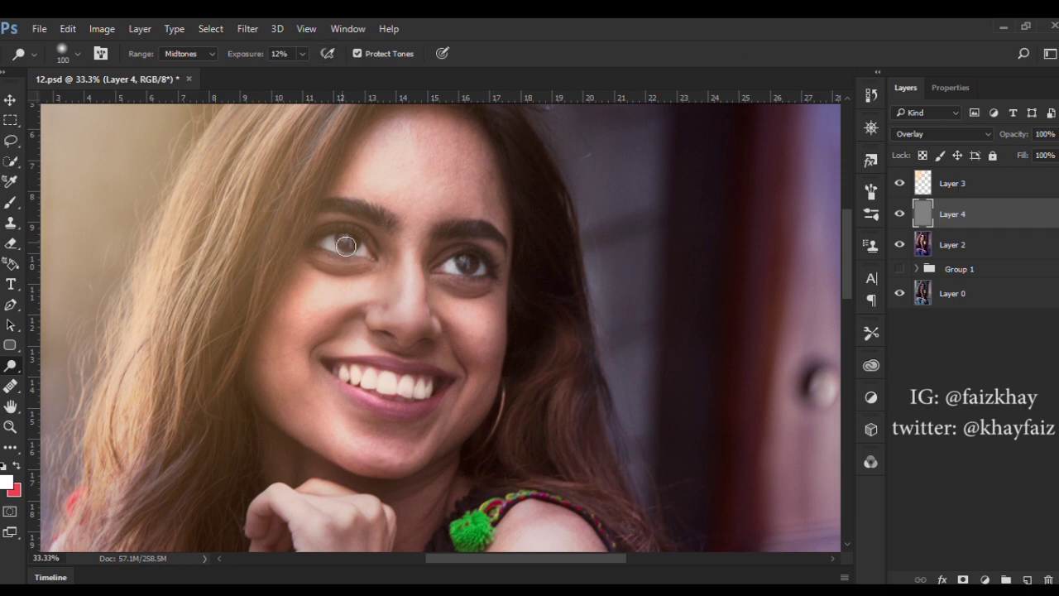
left_click_drag(346, 245, 354, 245)
left_click_drag(484, 269, 471, 262)
left_click_drag(353, 248, 358, 245)
key("bracketleft")
key("bracketleft")
key("bracketleft")
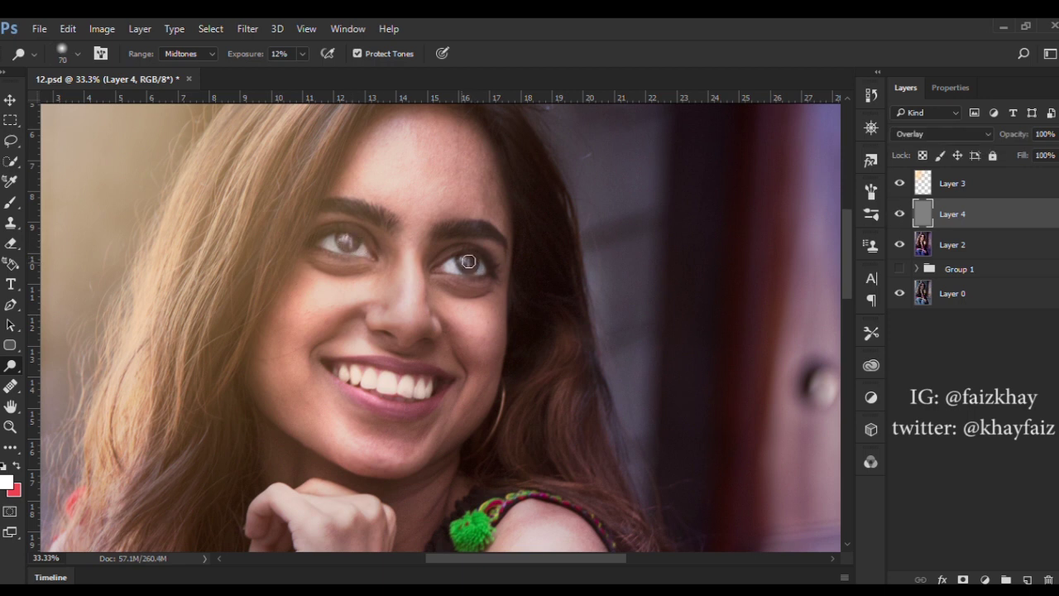
left_click(900, 213)
- Dodge the right iris reflection with a size 25 brush at 37% exposure, Highlights range
key("ctrl+plus")
key("ctrl+plus")
key("ctrl+plus")
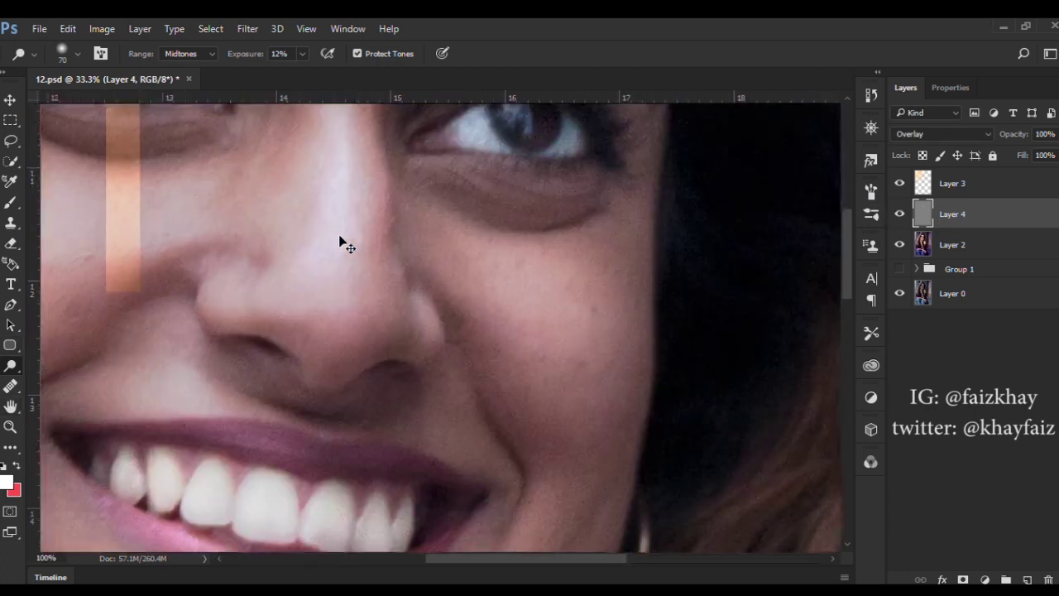
key("ctrl+plus")
scroll(842, 213, "down", 1)
key("bracketleft")
key("bracketleft")
key("bracketleft")
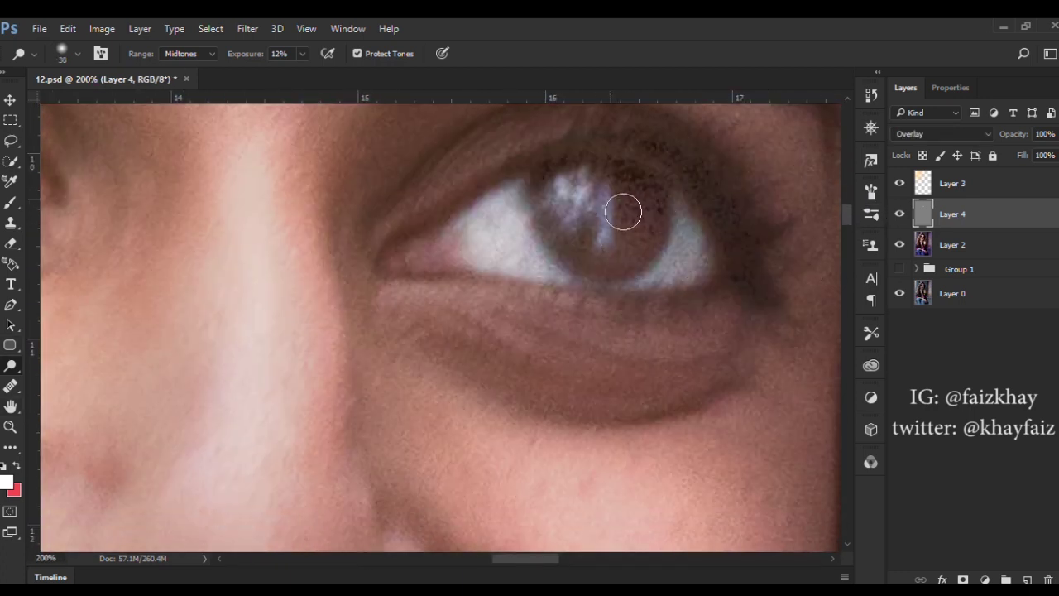
key("3")
key("7")
key("alt+shift+h")
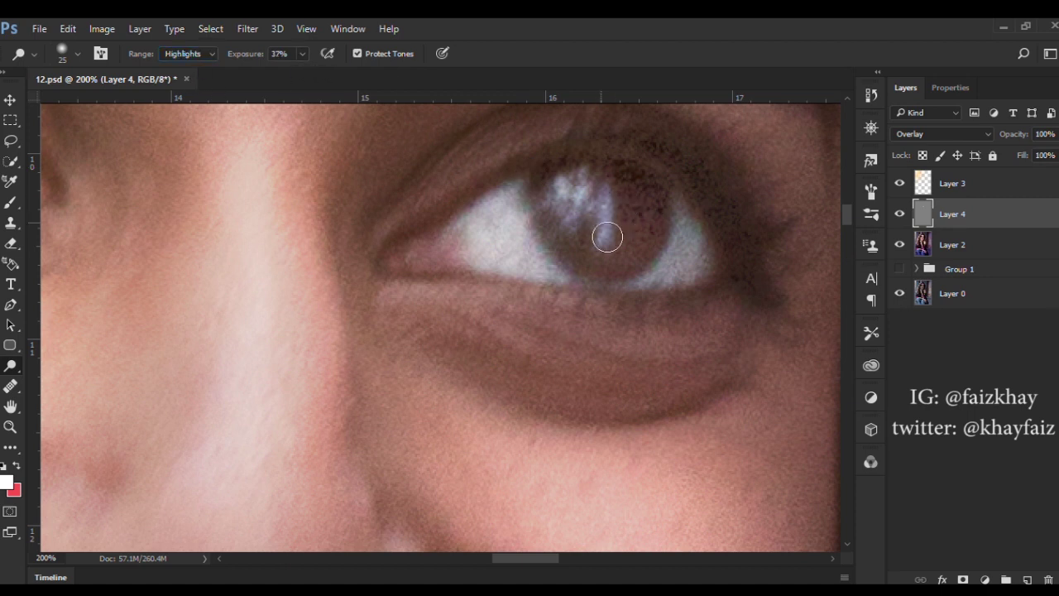
left_click_drag(608, 236, 574, 199)
left_click_drag(429, 214, 286, 213)
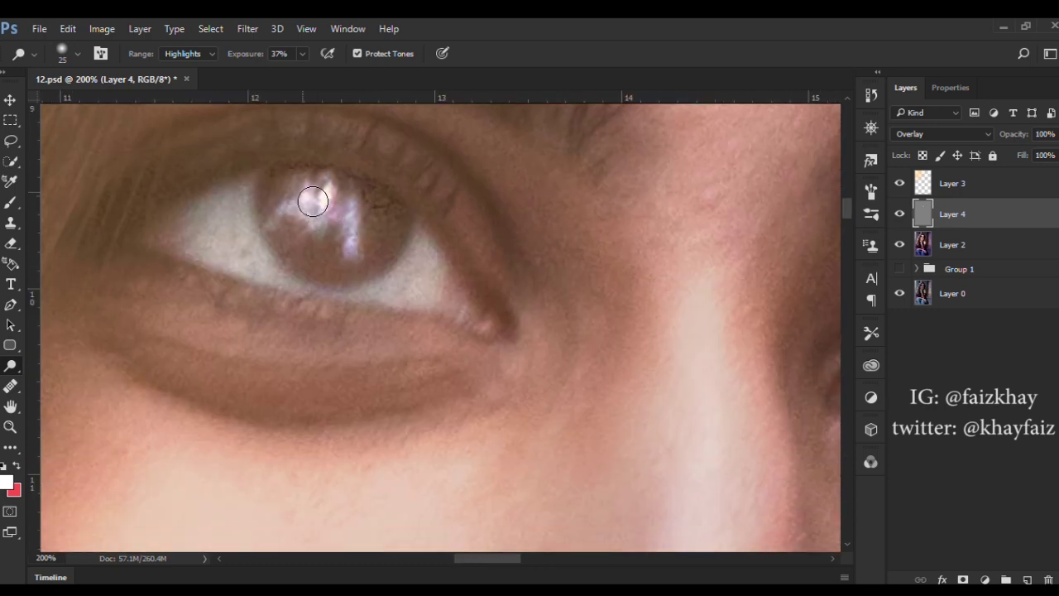
- Switch to the Burn tool at Midtones and darken the eye's corner and lid area
right_click(10, 365)
left_click(67, 377)
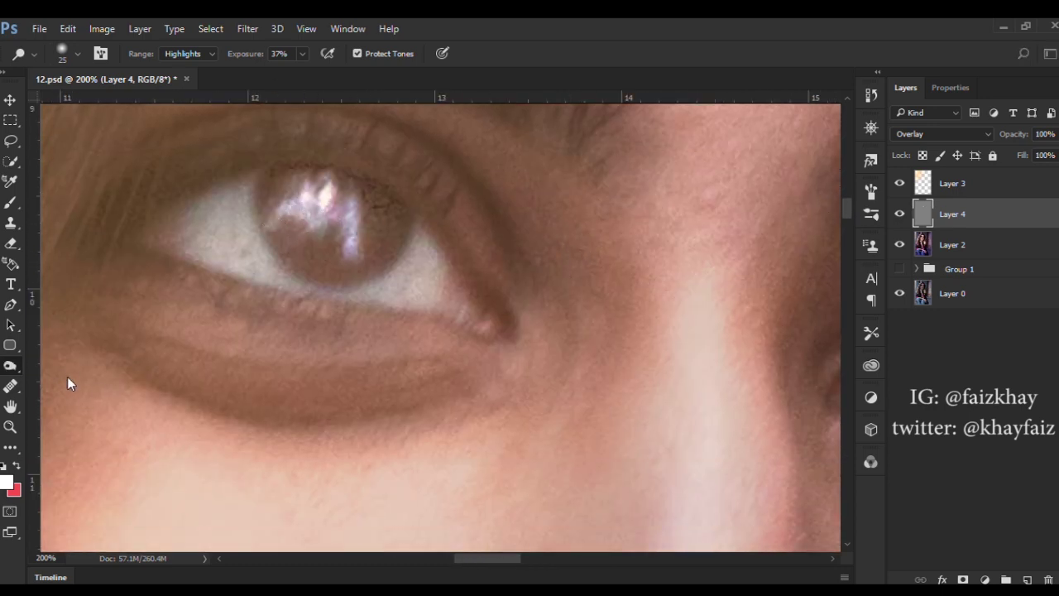
key("alt+shift+s")
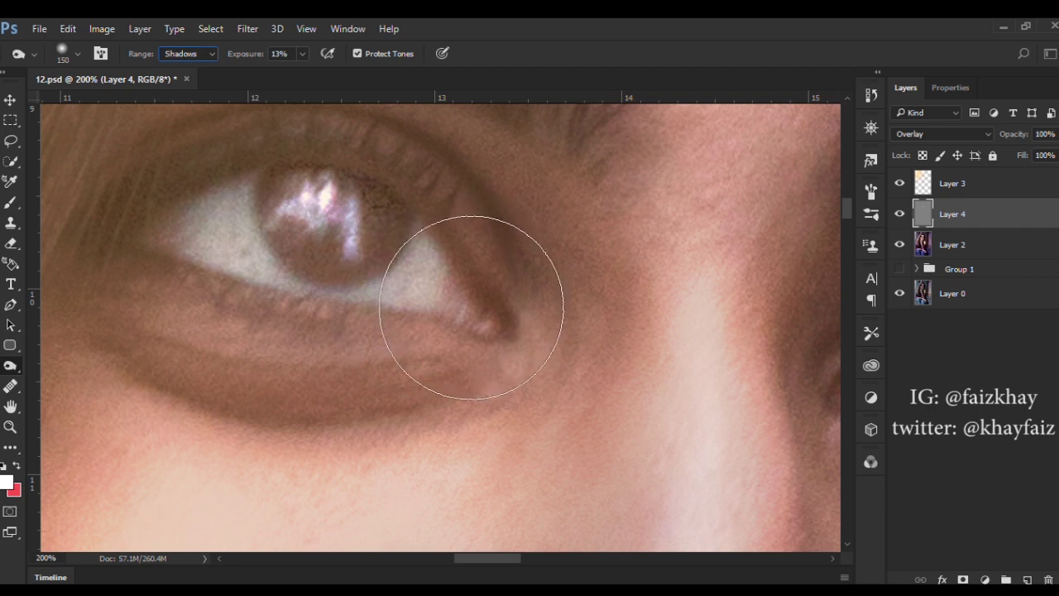
left_click(201, 51)
left_click(183, 77)
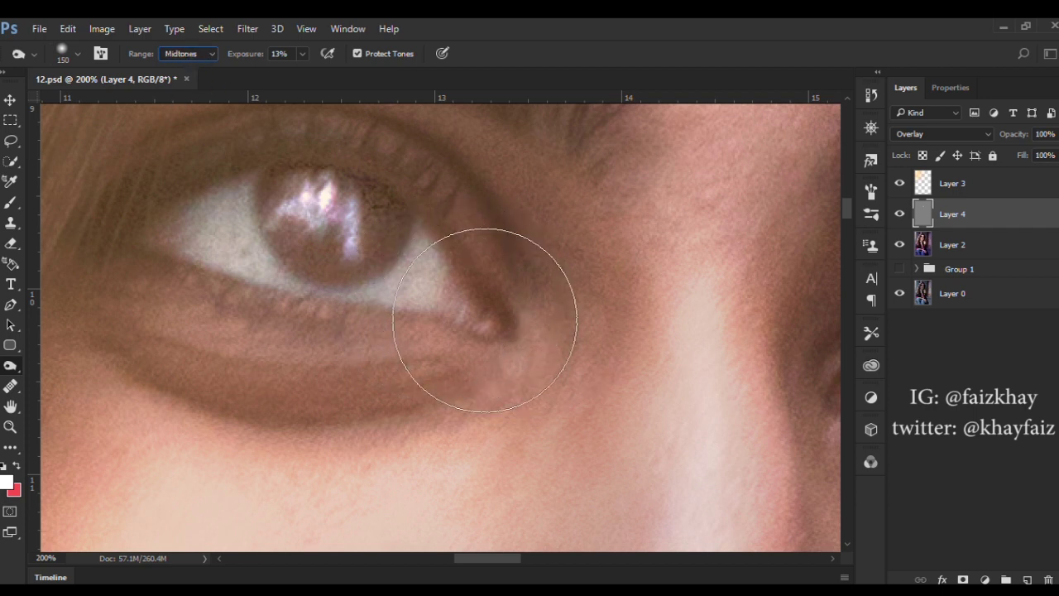
left_click_drag(464, 290, 472, 324)
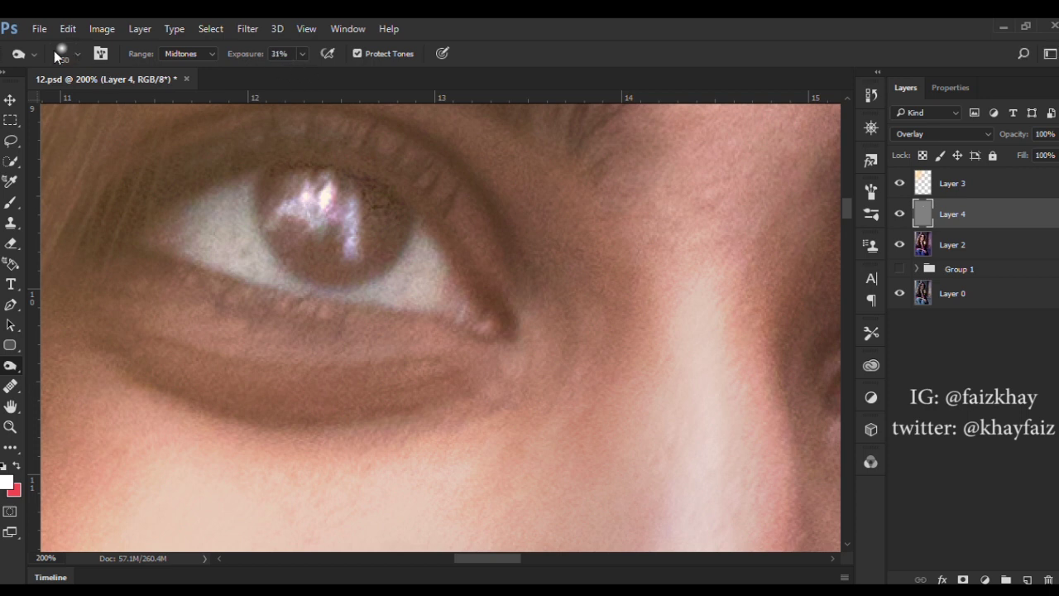
- Darken the iris rim with a fine brush, trying Shadows range before returning to Midtones
key("[")
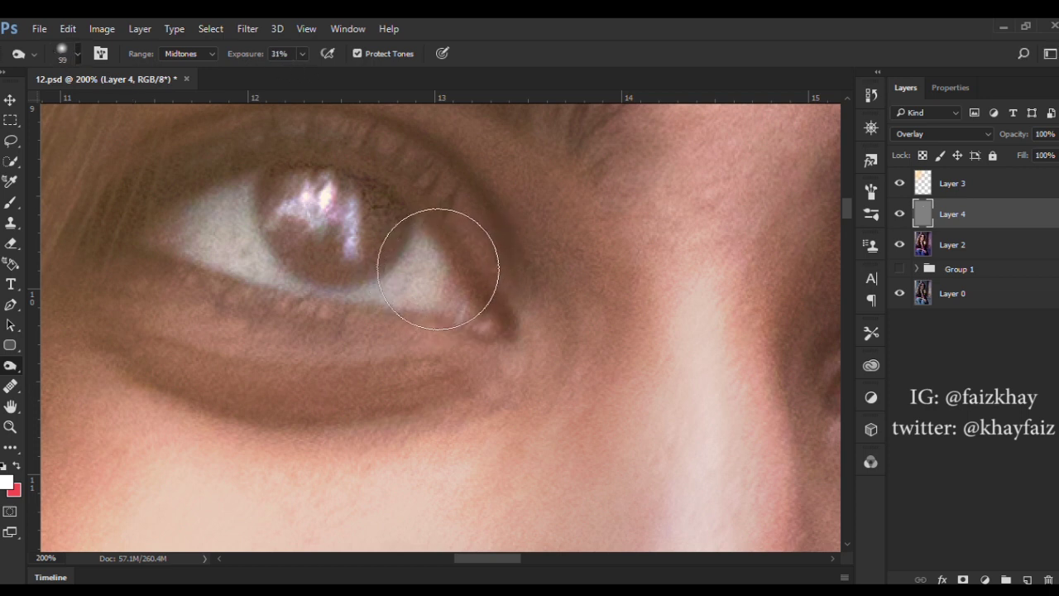
key("[")
key("[")
key("[")
key("[")
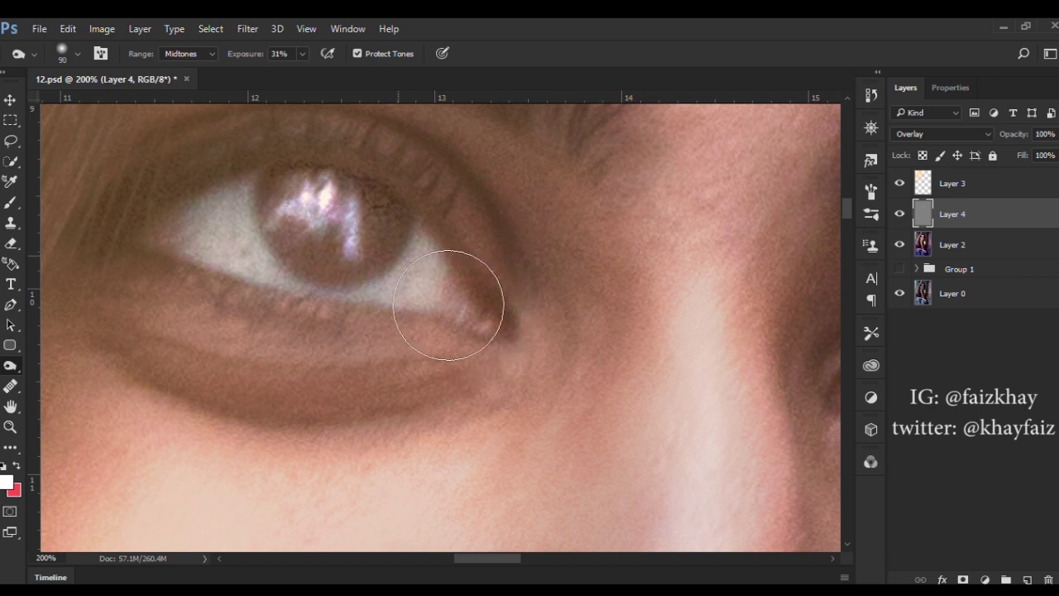
key("[")
key("[")
key("[")
key("[")
mouse_move(405, 232)
left_mouse_down()
mouse_move(354, 276)
mouse_move(323, 279)
mouse_move(271, 238)
mouse_move(269, 212)
mouse_move(283, 245)
mouse_move(367, 277)
mouse_move(271, 228)
mouse_move(338, 178)
mouse_move(345, 147)
mouse_move(409, 225)
mouse_move(331, 279)
mouse_move(325, 181)
mouse_move(279, 237)
mouse_move(302, 260)
mouse_move(401, 264)
mouse_move(397, 208)
mouse_move(369, 163)
left_mouse_up()
left_click(201, 52)
left_click(195, 66)
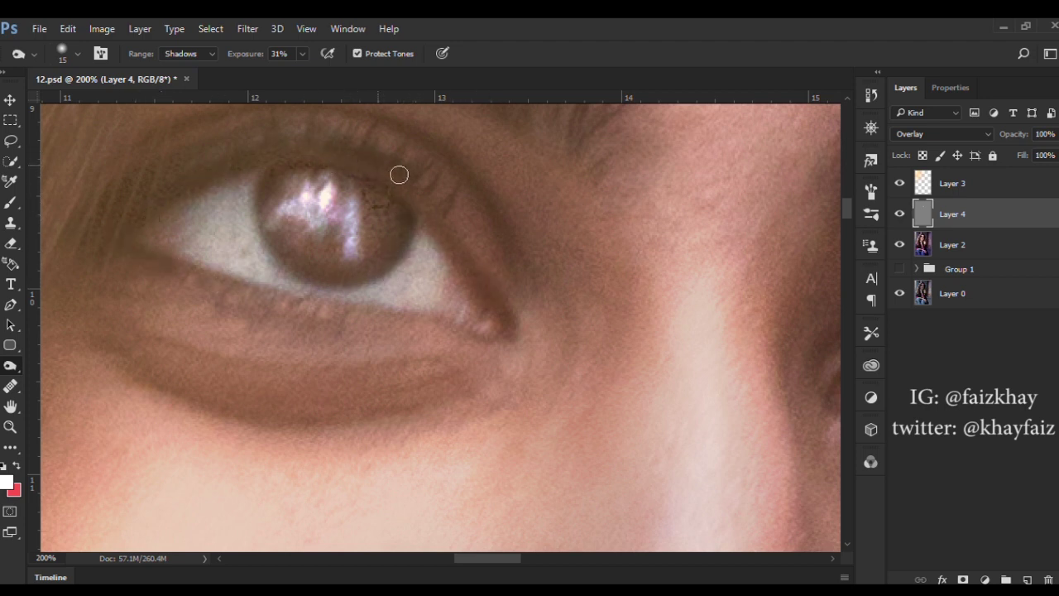
left_click(201, 53)
left_click(191, 80)
- Burn the other eye's iris rim and outline, its lower lid, and the lash line
left_click_drag(491, 557, 534, 558)
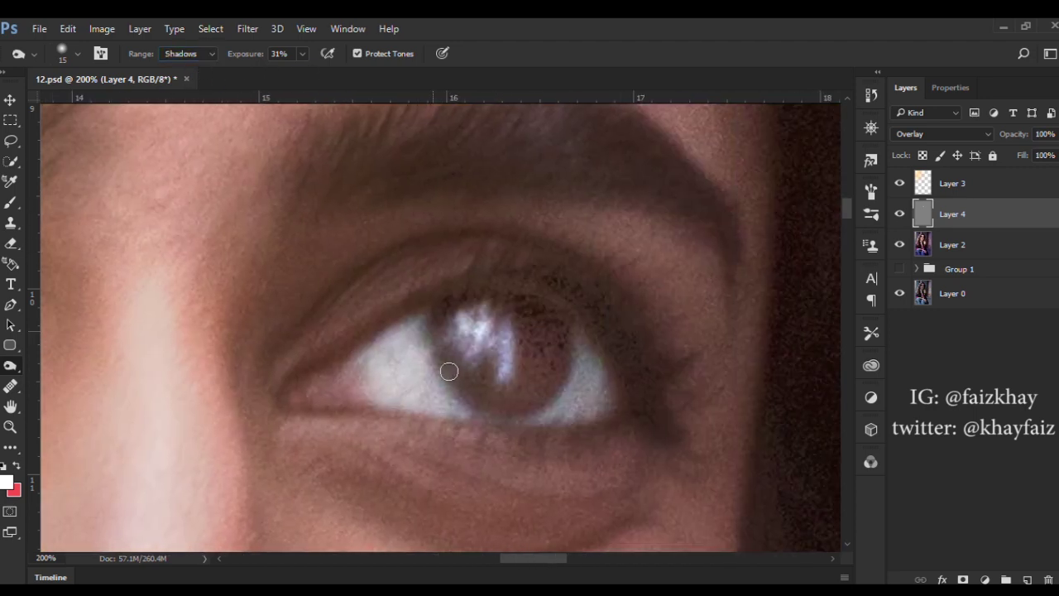
mouse_move(450, 371)
left_mouse_down()
mouse_move(512, 413)
mouse_move(539, 403)
mouse_move(515, 310)
mouse_move(513, 378)
left_mouse_up()
mouse_move(463, 340)
left_mouse_down()
mouse_move(444, 368)
mouse_move(484, 407)
mouse_move(569, 368)
mouse_move(546, 311)
mouse_move(686, 367)
mouse_move(665, 345)
mouse_move(614, 331)
mouse_move(535, 248)
mouse_move(483, 281)
left_mouse_up()
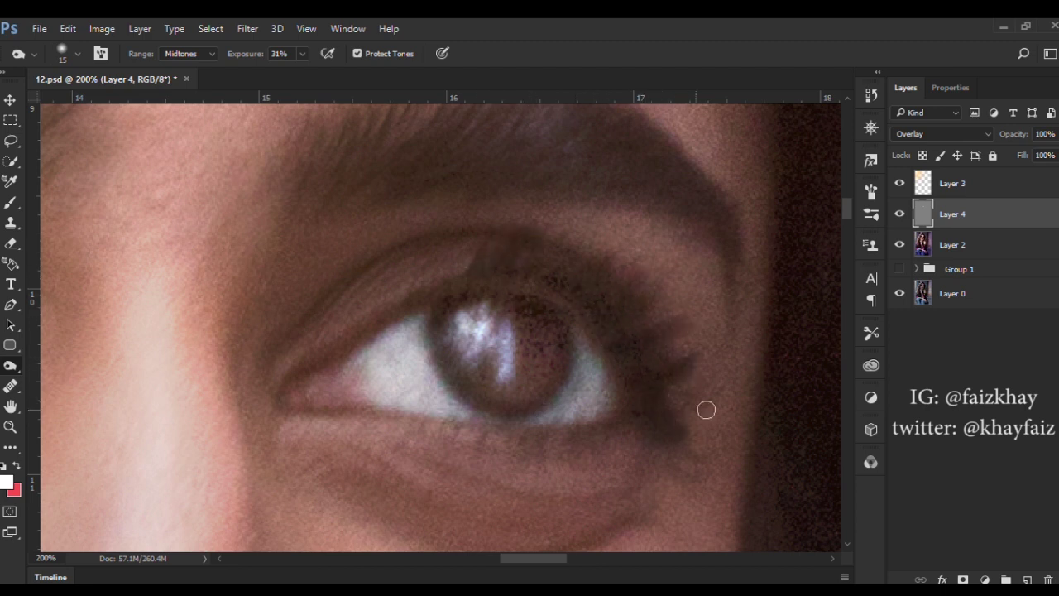
left_click_drag(453, 430, 582, 444)
scroll(582, 331, "left", 10)
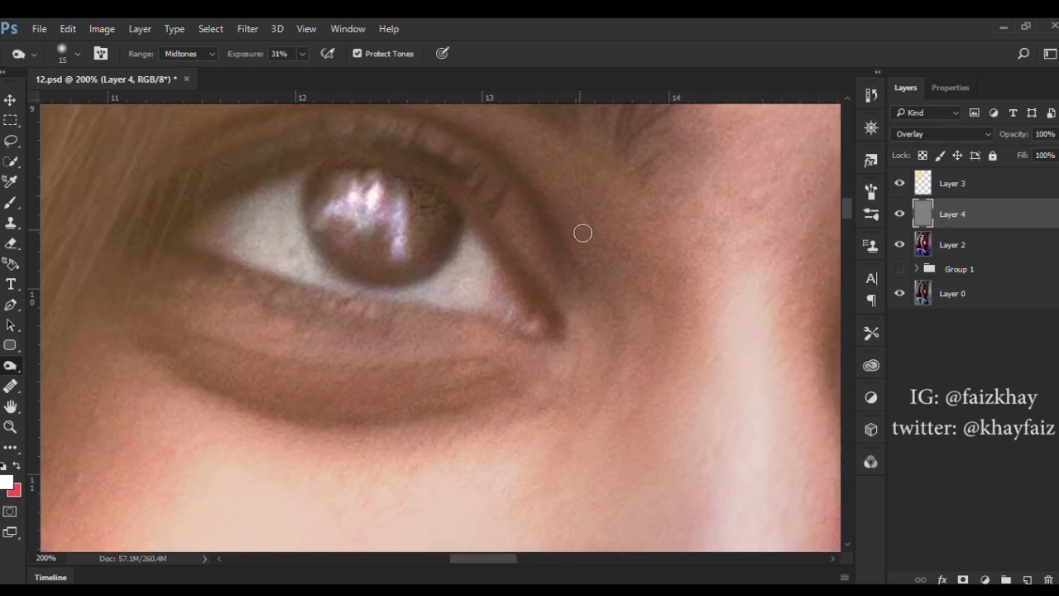
scroll(467, 174, "up", 5)
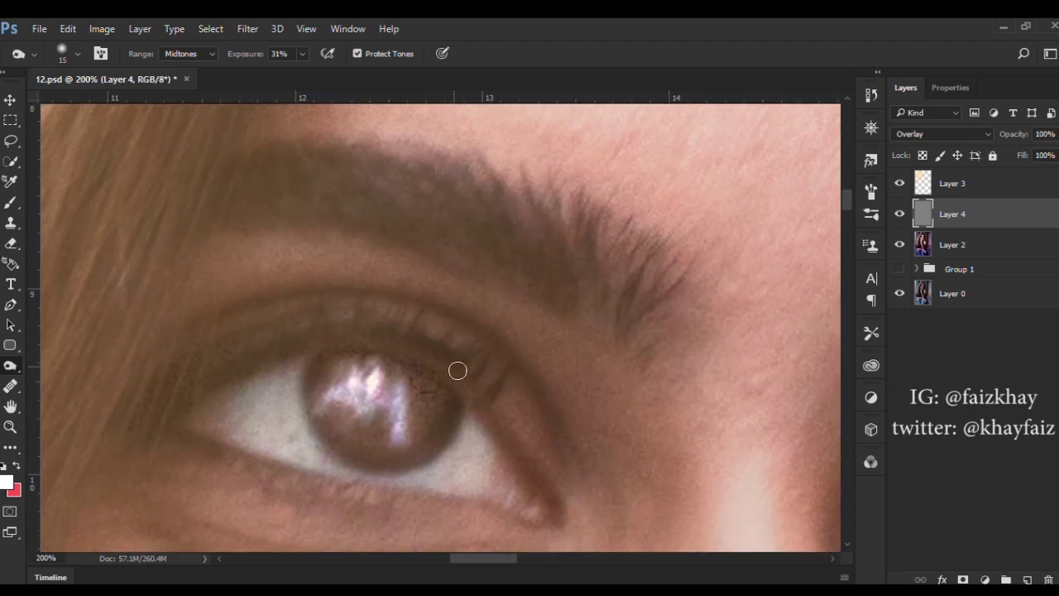
mouse_move(411, 351)
left_mouse_down()
mouse_move(356, 338)
mouse_move(307, 345)
mouse_move(435, 350)
mouse_move(466, 295)
left_mouse_up()
- Zoom out to the whole photo and compare the eyes with and without Layer 4
key("ctrl+minus")
key("ctrl+minus")
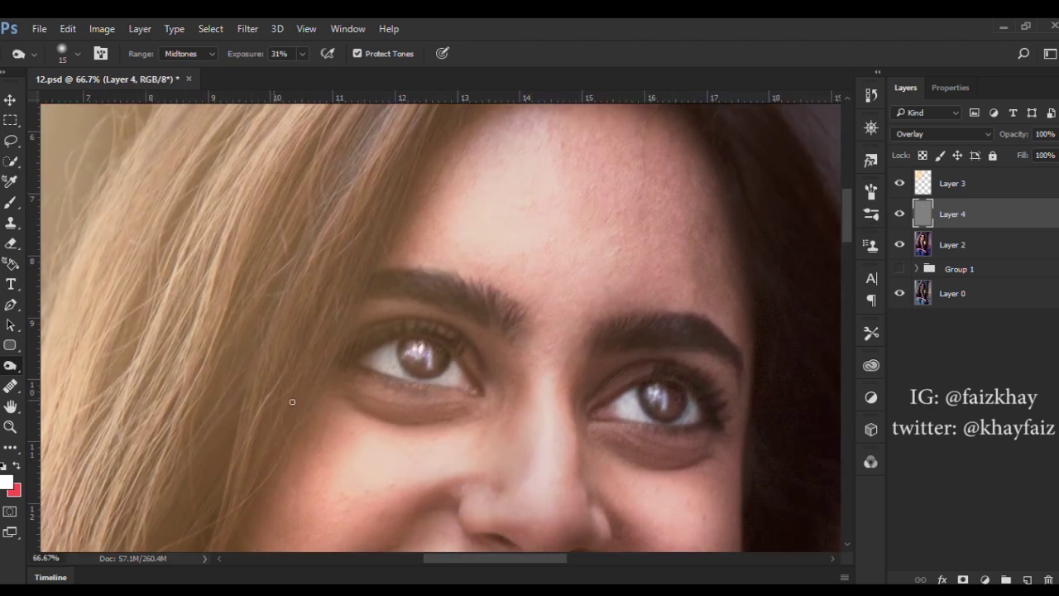
left_click(899, 215)
key("ctrl+minus")
key("ctrl+minus")
key("ctrl+minus")
key("ctrl+minus")
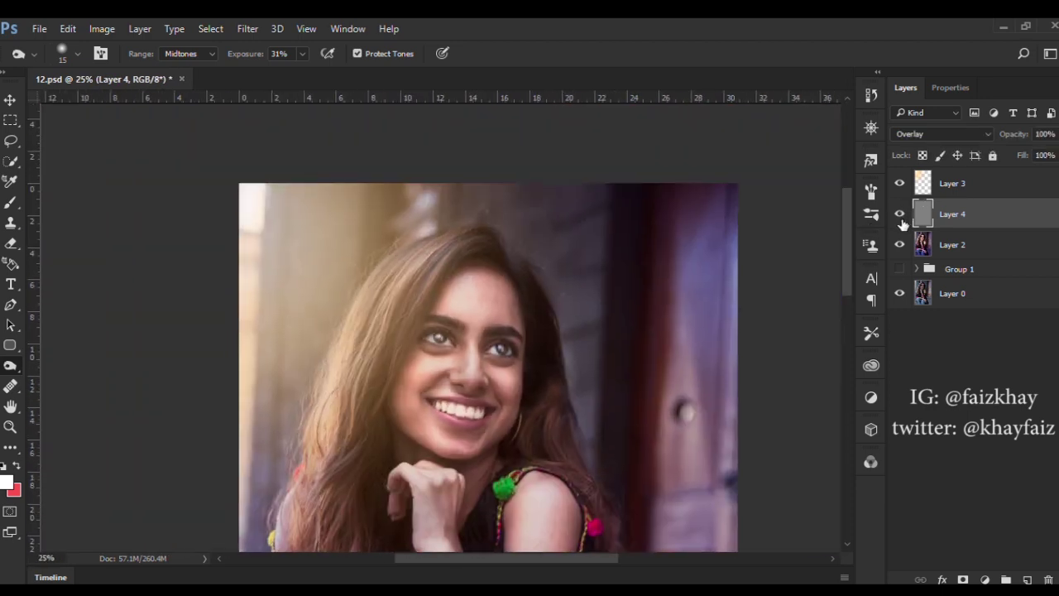
key("ctrl+minus")
- Make Layer 4 the active layer after briefly selecting Layer 2
left_click(944, 246)
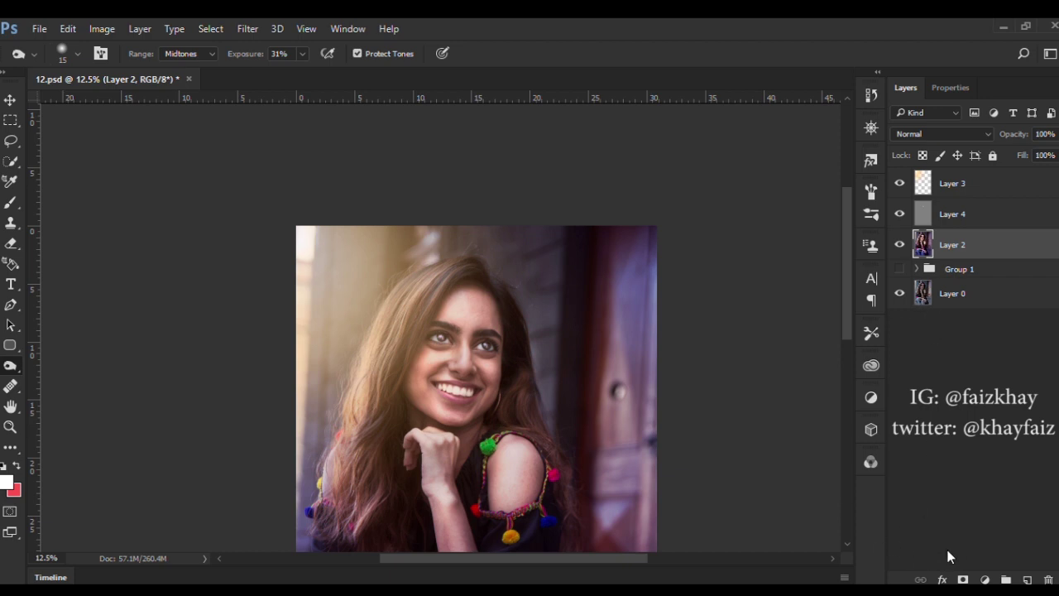
left_click(926, 218)
scroll(429, 325, "up", 3)
scroll(429, 325, "up", 2)
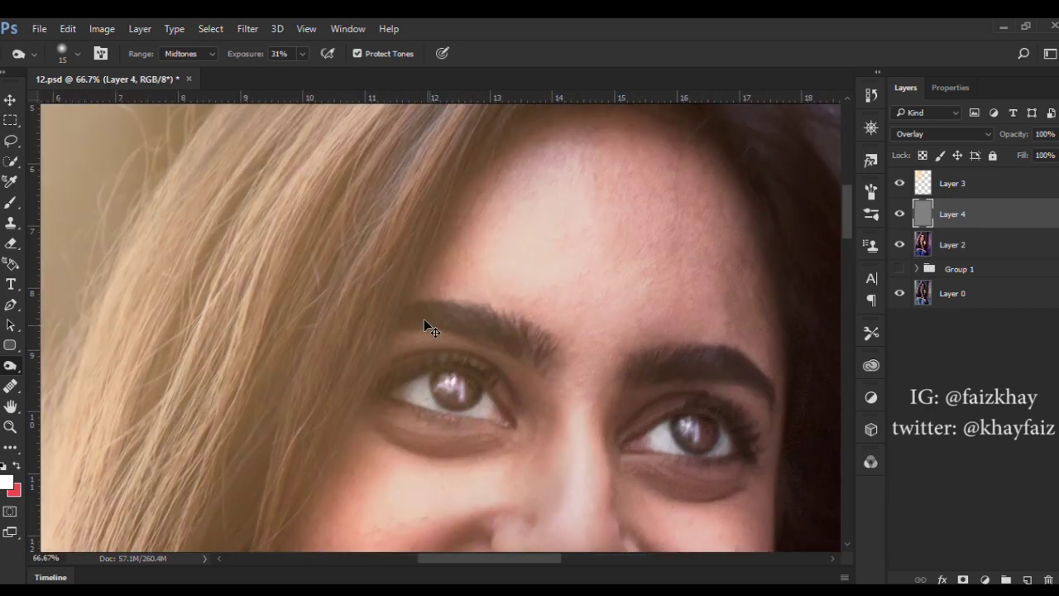
scroll(429, 326, "up", 2)
scroll(839, 197, "down", 1)
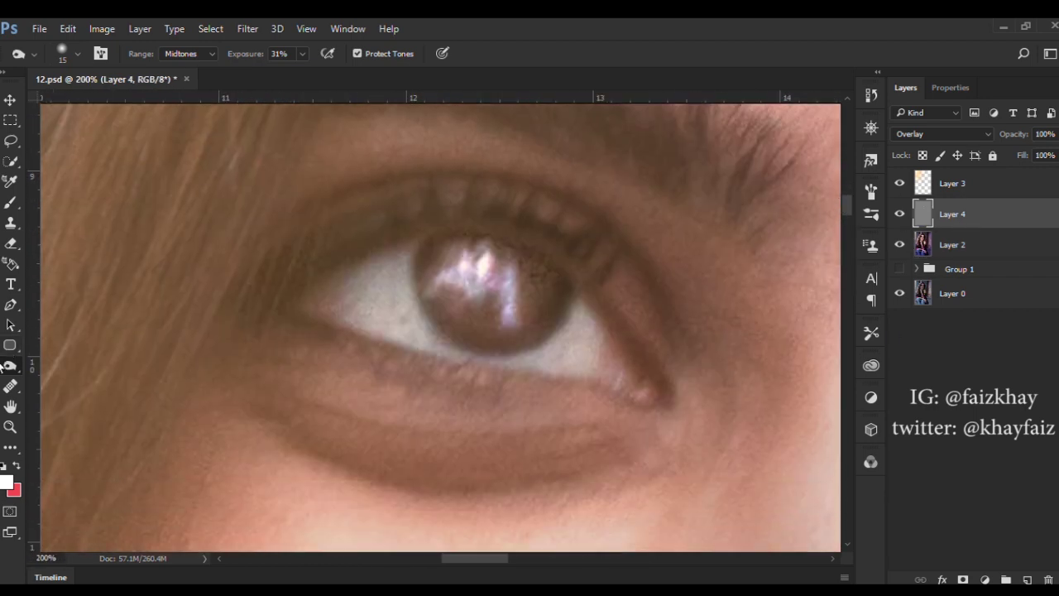
- Burn the bright iris reflections using the Burn tool with Range set to Highlights
key("shift+o")
key("shift+o")
key("alt+shift+h")
mouse_move(485, 265)
left_mouse_down()
mouse_move(509, 276)
mouse_move(503, 288)
mouse_move(484, 265)
left_mouse_up()
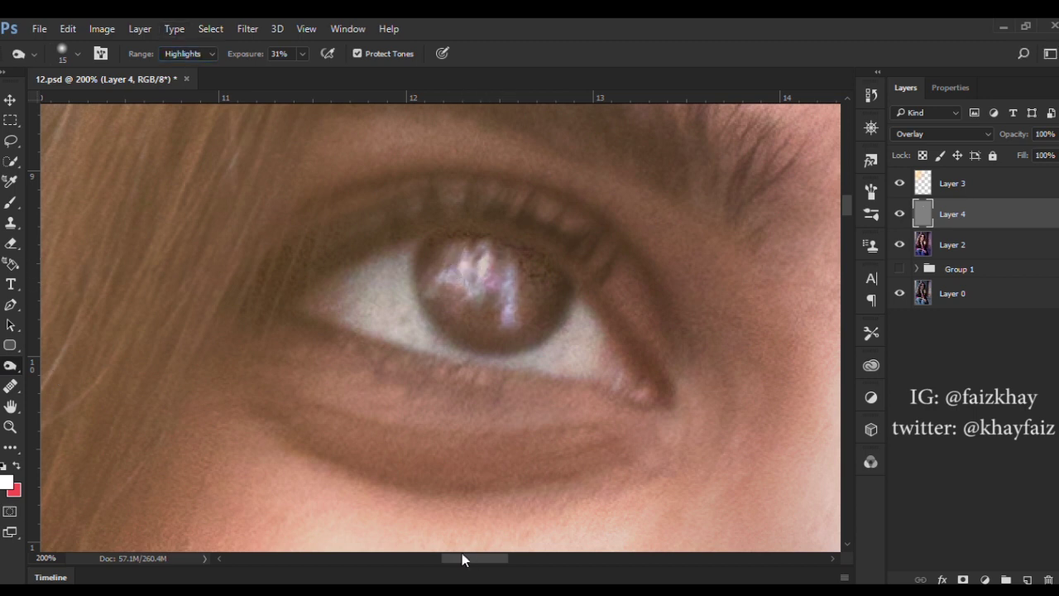
left_click_drag(462, 557, 529, 558)
scroll(479, 408, "up", 3)
mouse_move(479, 407)
left_mouse_down()
mouse_move(451, 407)
mouse_move(479, 432)
left_mouse_up()
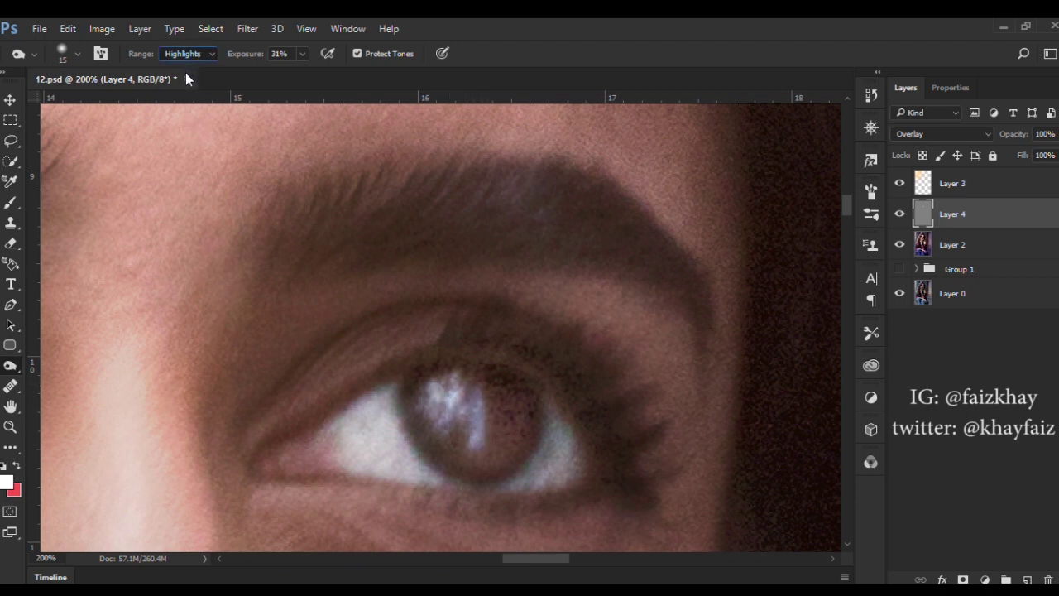
- Switch the Burn range to Midtones, zoom to 100% on the face, and dim the right iris reflection
key("alt+shift+m")
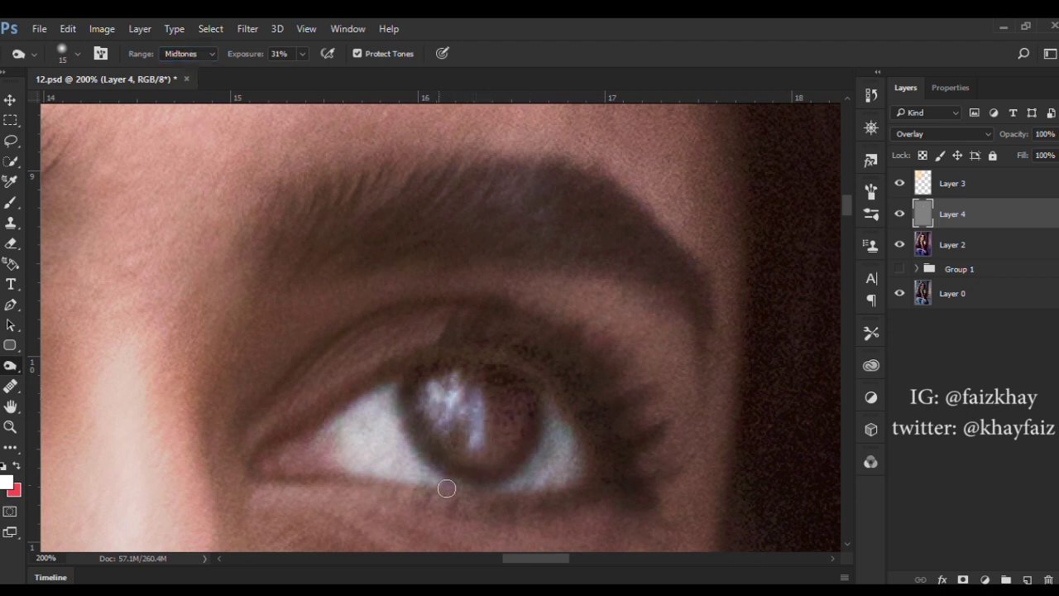
mouse_move(536, 558)
left_mouse_down()
mouse_move(471, 558)
mouse_move(475, 546)
left_mouse_up()
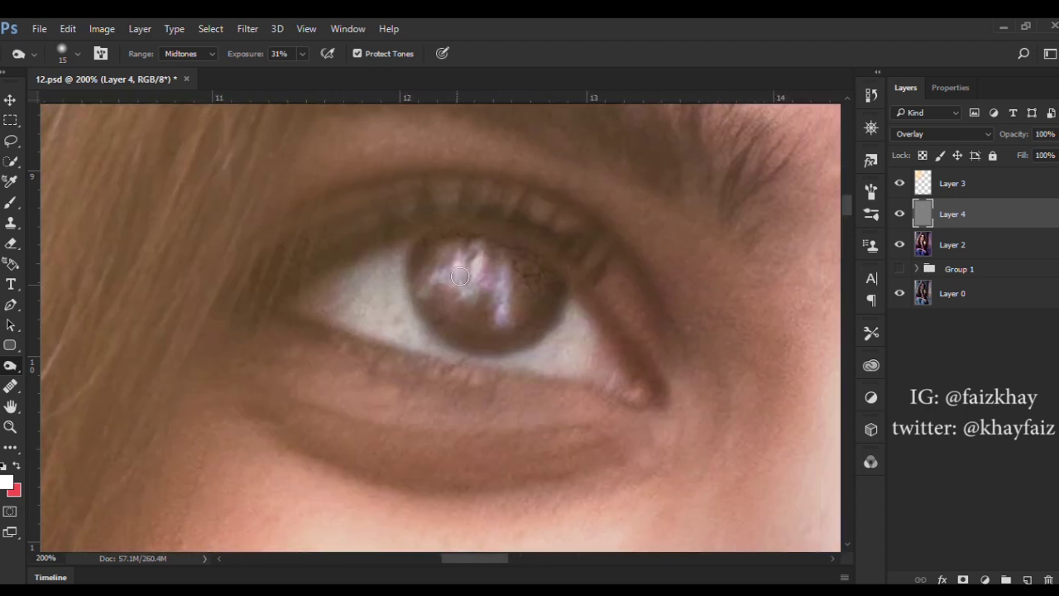
scroll(508, 157, "down", 5)
scroll(508, 157, "down", 2)
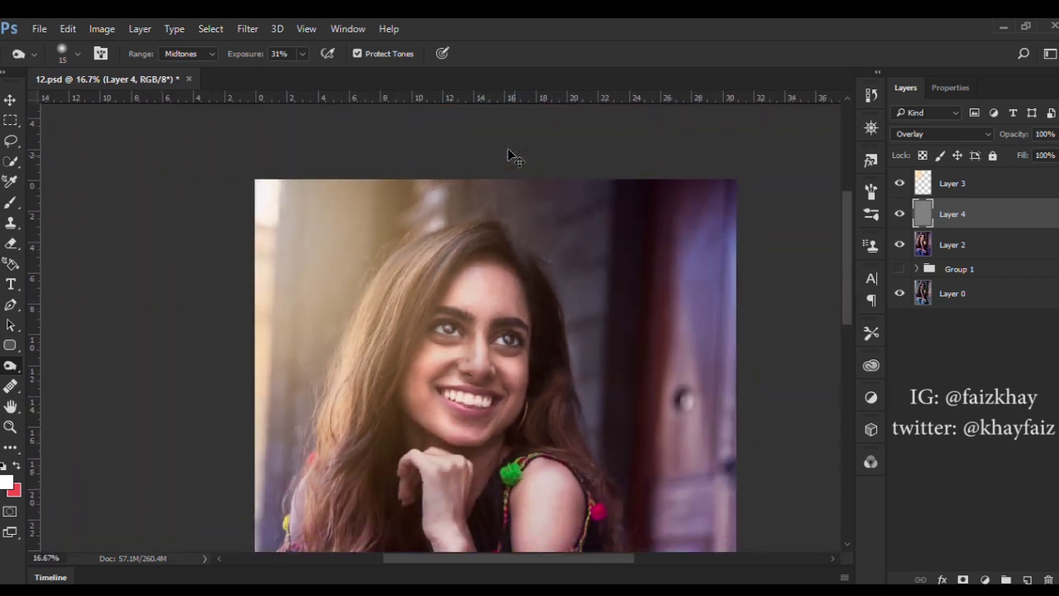
scroll(509, 150, "down", 1)
key("ctrl+1")
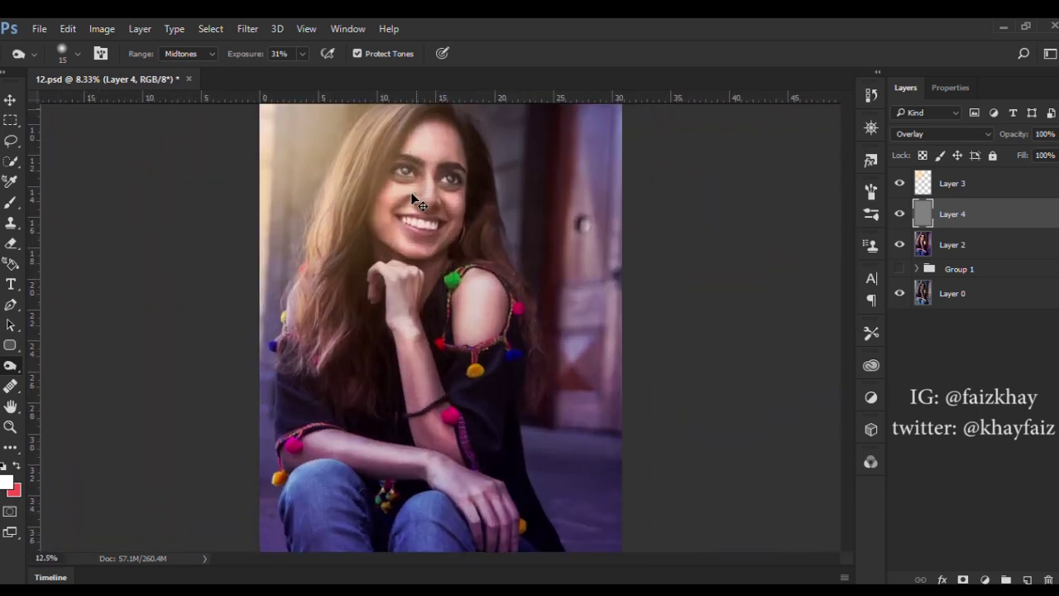
left_click_drag(847, 320, 834, 215)
scroll(834, 209, "up", 4)
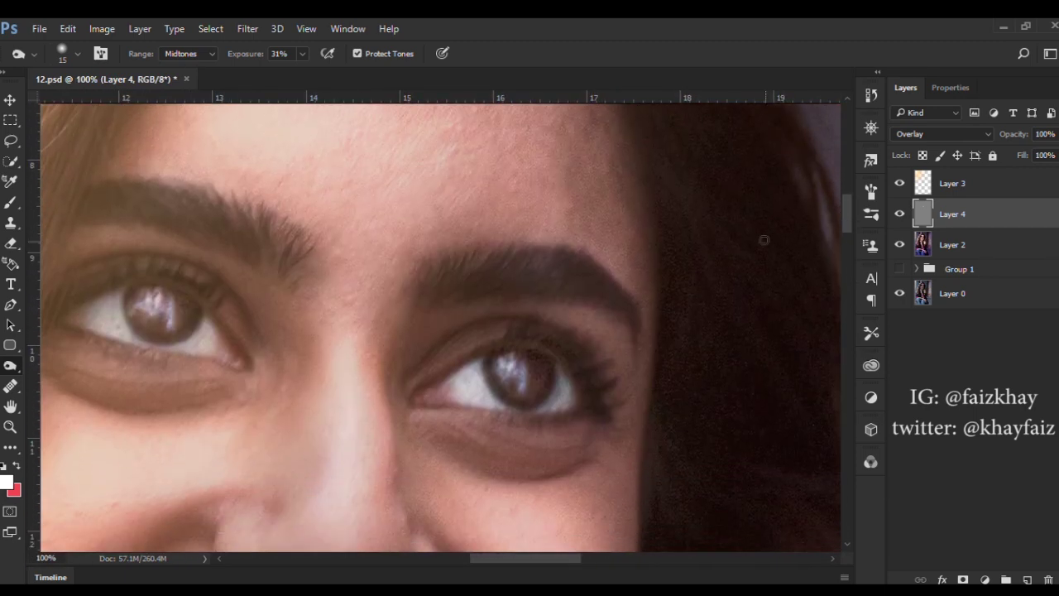
left_click_drag(523, 368, 508, 365)
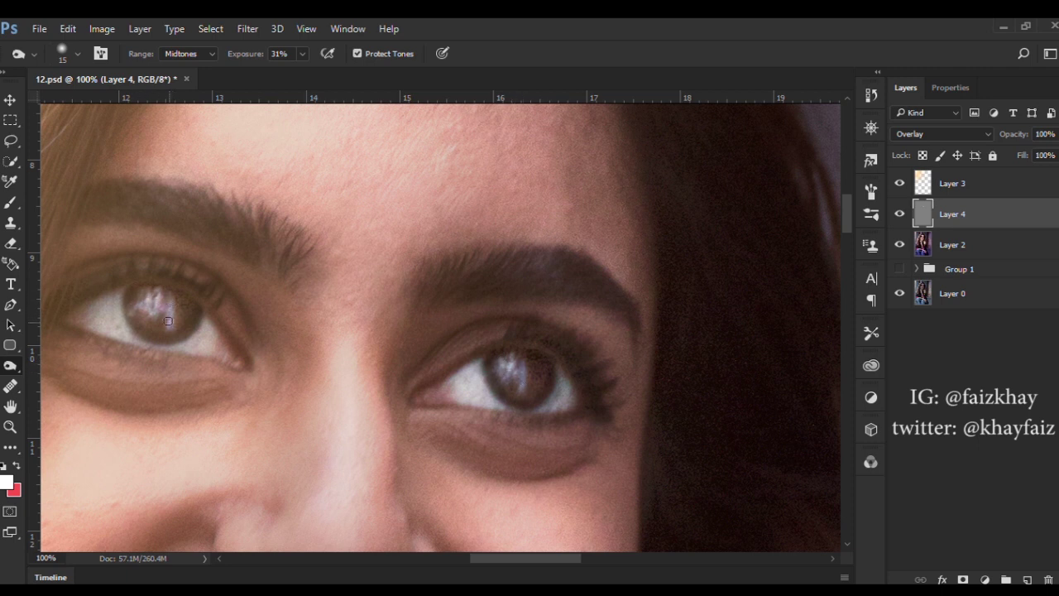
- With Range back on Highlights, darken both iris reflections further, then select Layer 2
left_click(202, 54)
left_click(196, 86)
left_click_drag(132, 302, 171, 308)
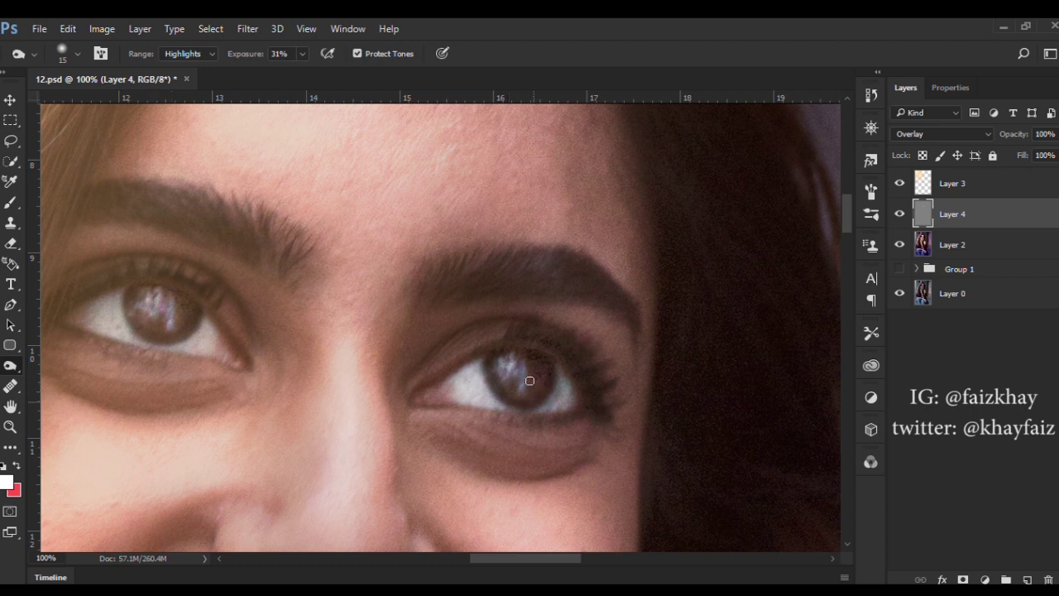
left_click_drag(536, 364, 505, 358)
left_click_drag(155, 306, 172, 307)
left_click(943, 244)
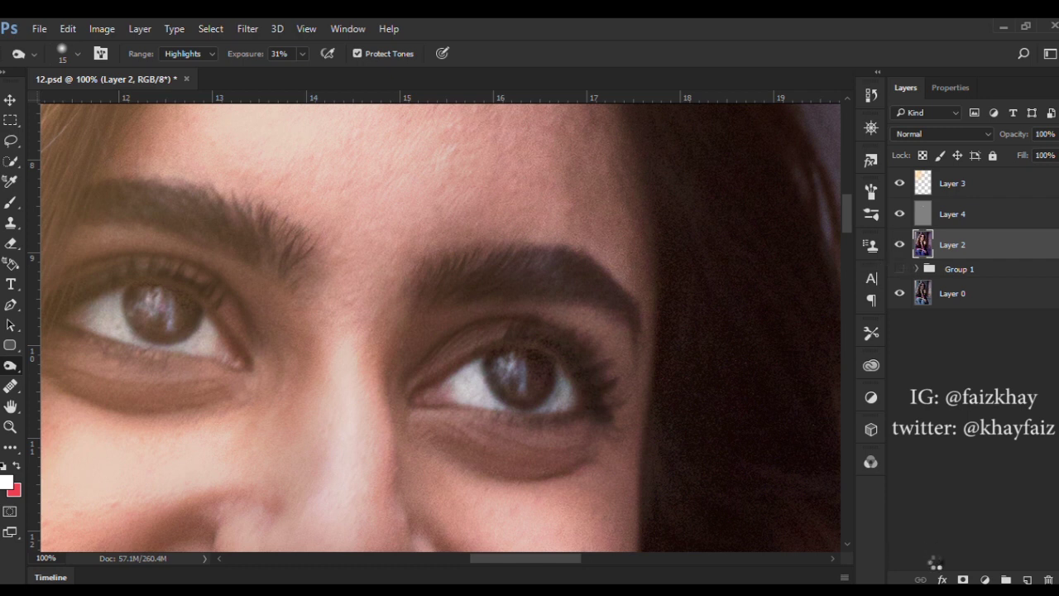
- Set Layer 3's opacity to 63%
key("ctrl+minus")
key("ctrl+minus")
key("ctrl+minus")
key("ctrl+minus")
key("ctrl+minus")
key("ctrl+minus")
key("ctrl+minus")
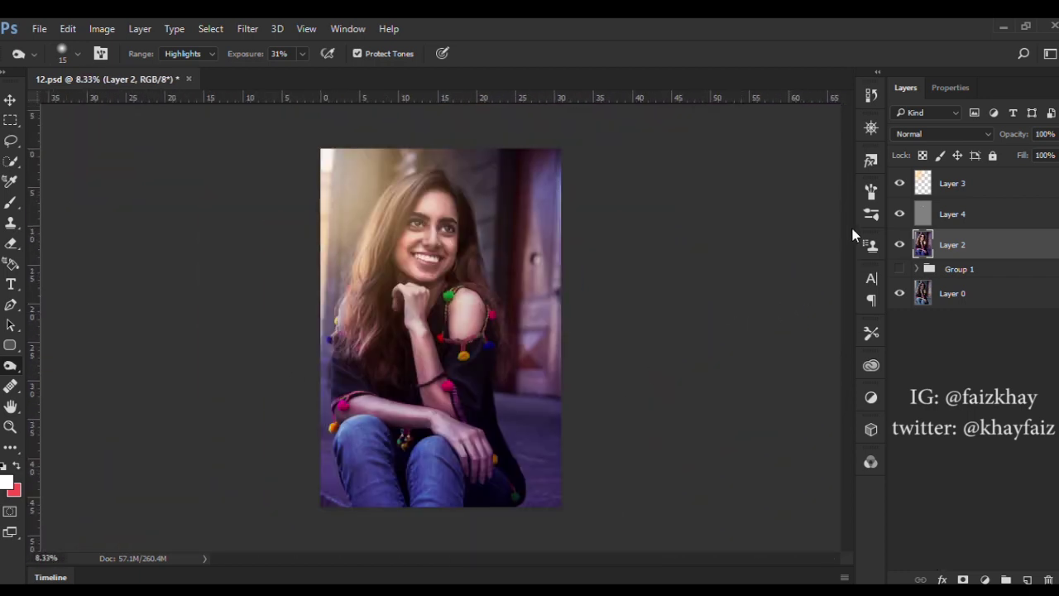
left_click(927, 175)
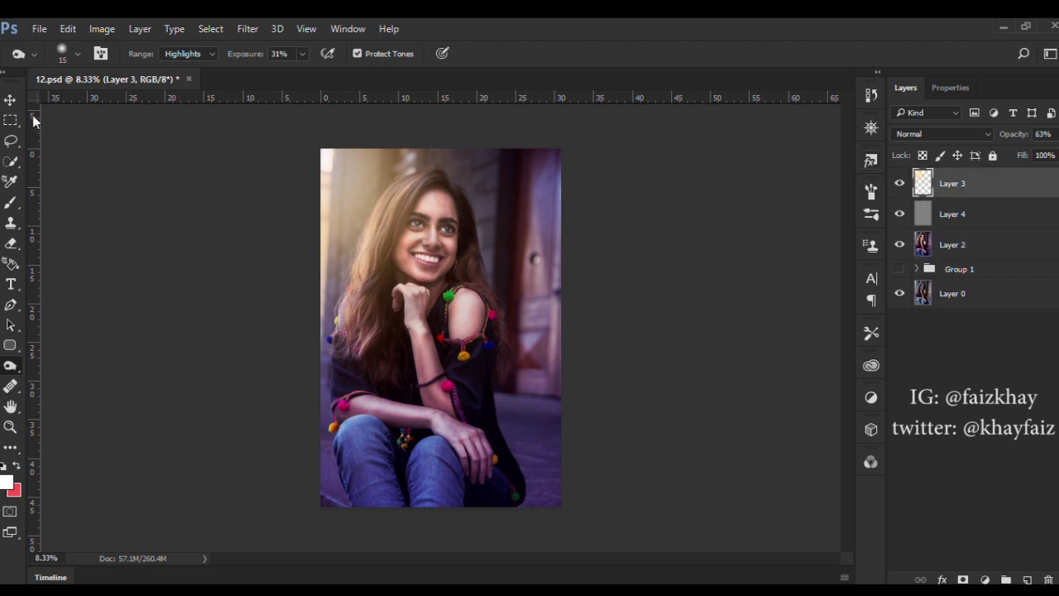
key("v")
key("6")
key("3")
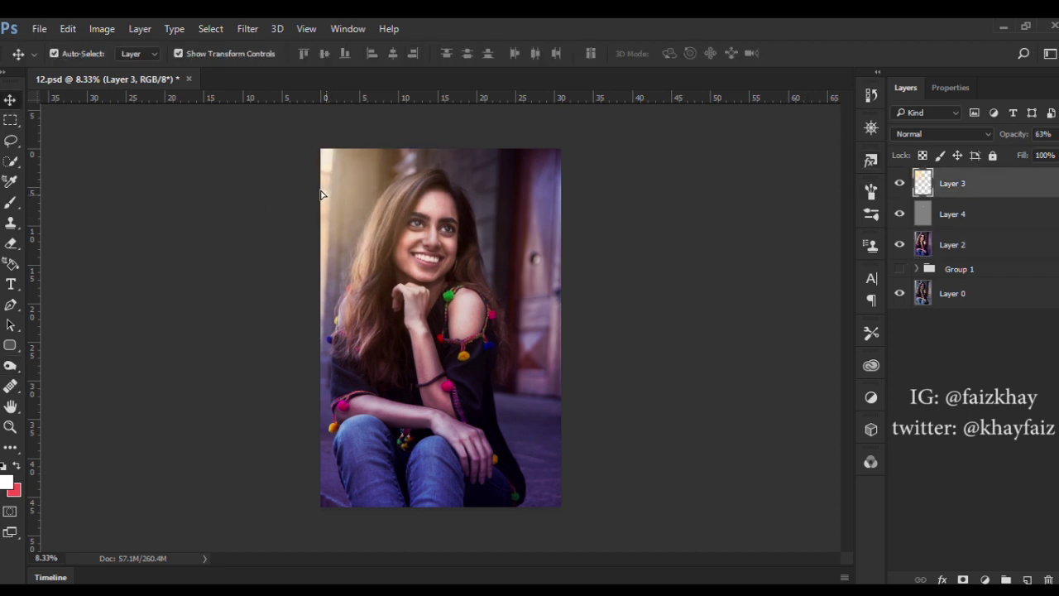
left_click(270, 284)
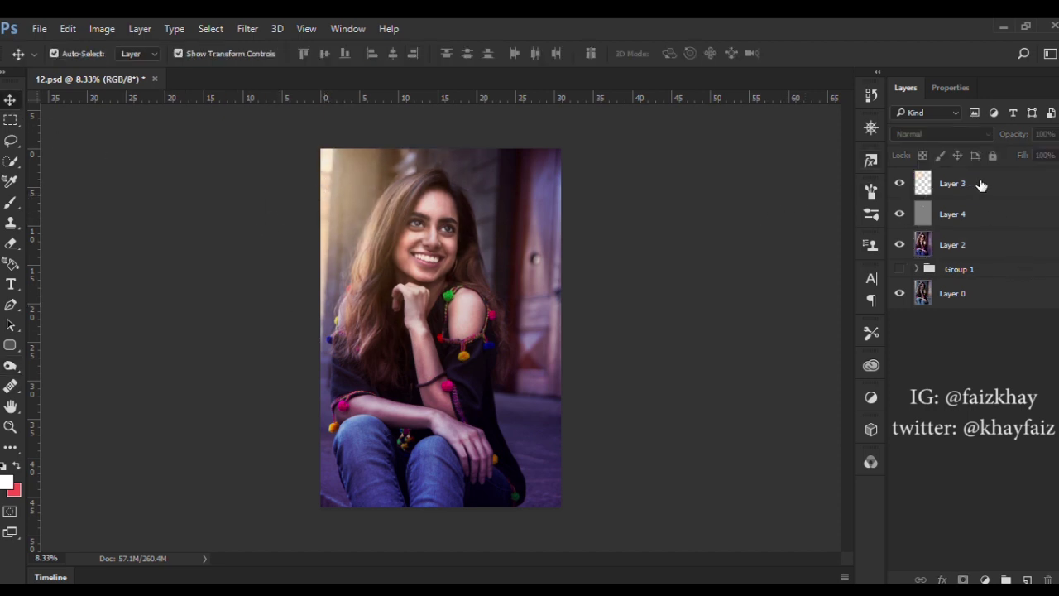
- Stamp a first merged layer and group Layers 3, 4 and 2 into Group 2
key("ctrl+shift+alt+e")
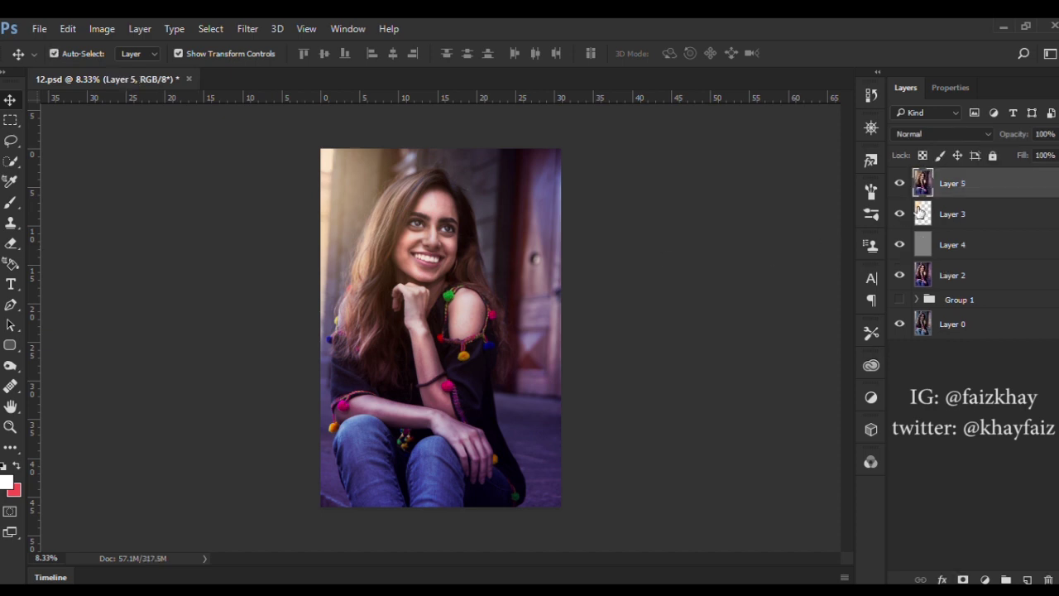
key("alt+bracketleft")
left_click(901, 323)
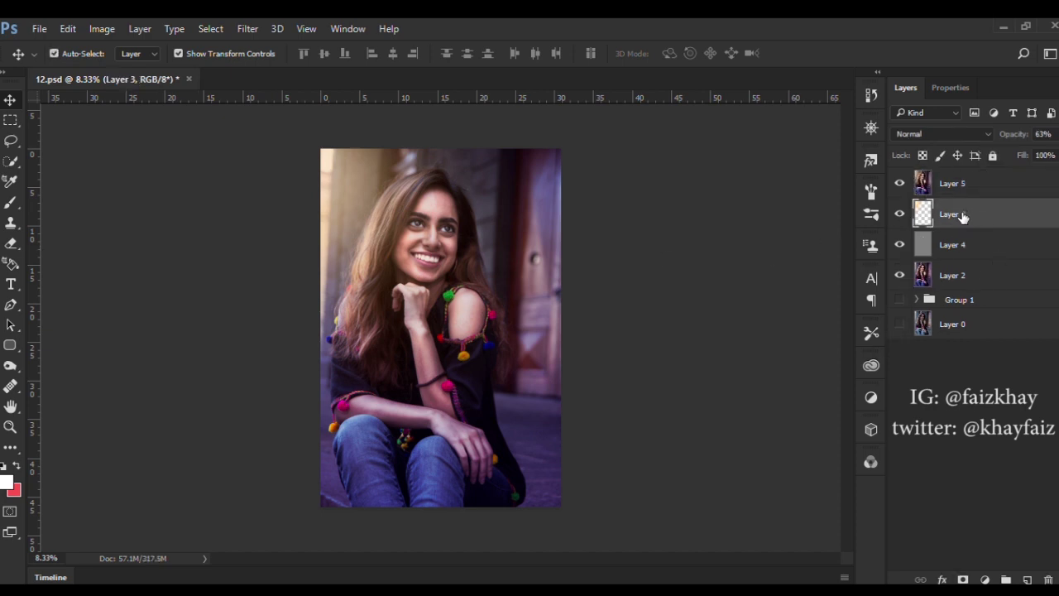
left_click(970, 269, "shift")
key("ctrl+g")
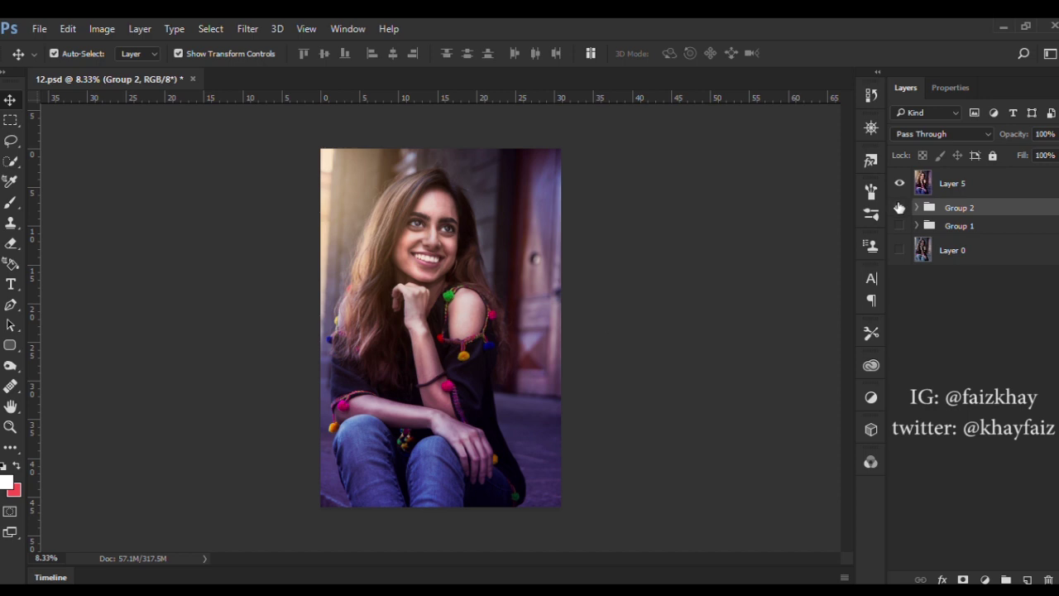
- Delete the first stamped Layer 5 and hide Group 1 and Layer 0
left_click(900, 250)
left_click(900, 225)
mouse_move(901, 183)
left_mouse_down()
mouse_move(901, 226)
mouse_move(899, 208)
left_mouse_up()
left_click(916, 207)
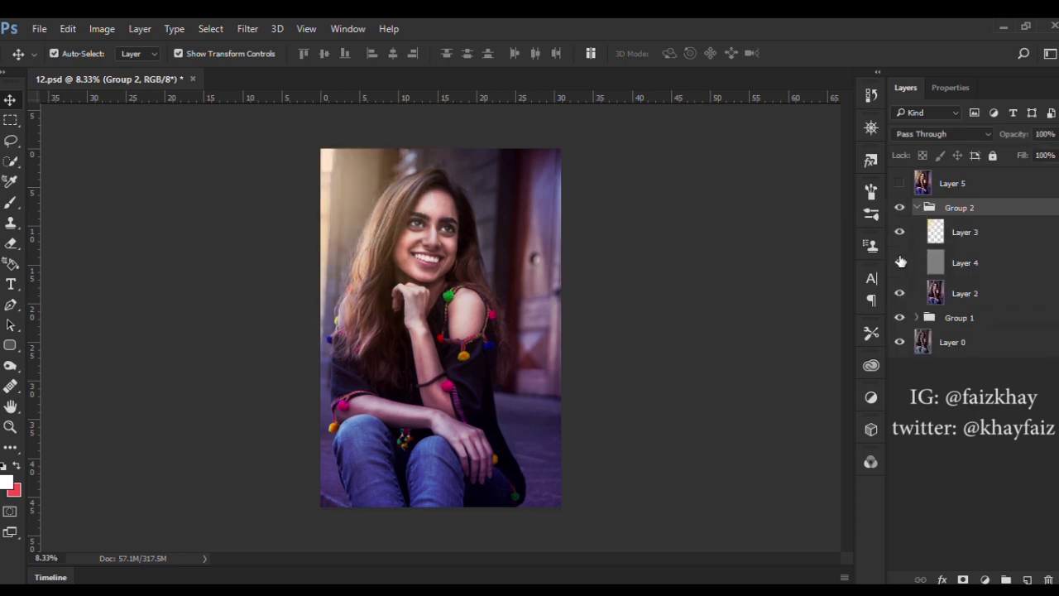
left_click_drag(951, 183, 1048, 580)
left_click_drag(900, 287, 899, 312)
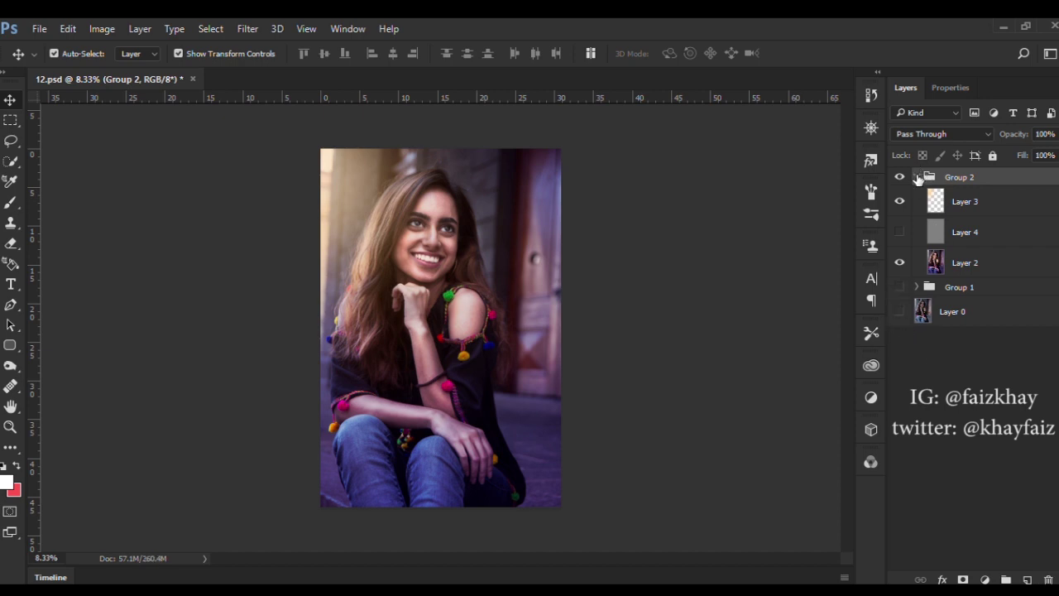
- Stamp the visible edits into a new Layer 5, then toggle it to compare before and after
key("ctrl+shift+alt+e")
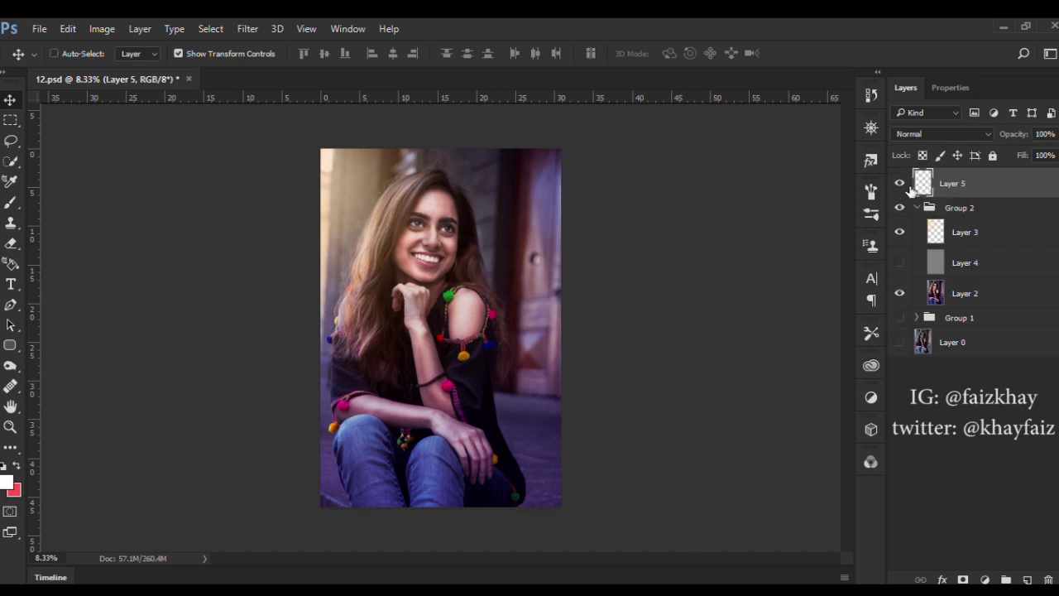
left_click(916, 208)
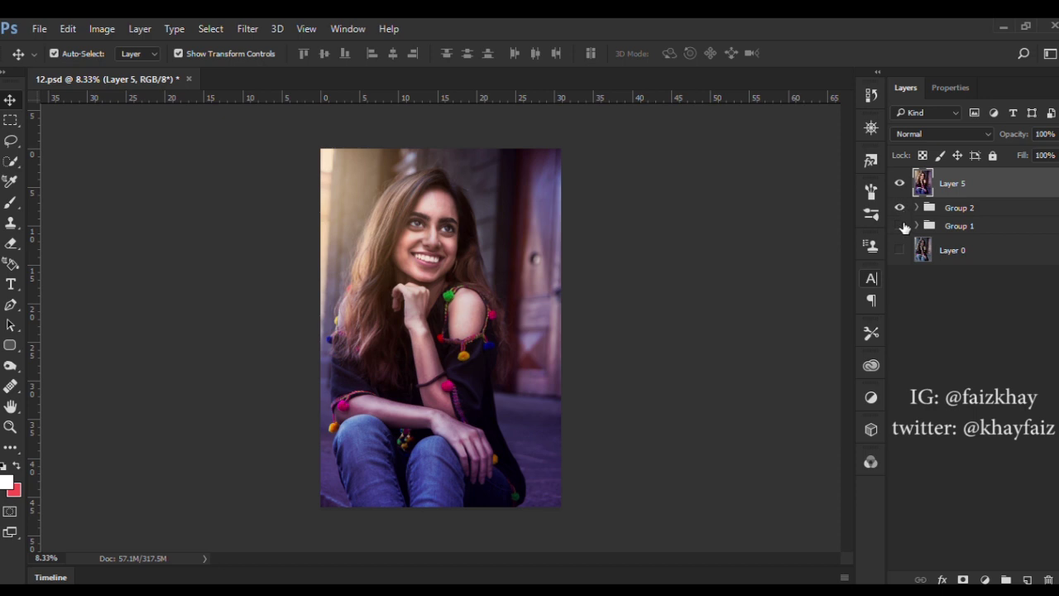
left_click(900, 183)
left_click(900, 183)
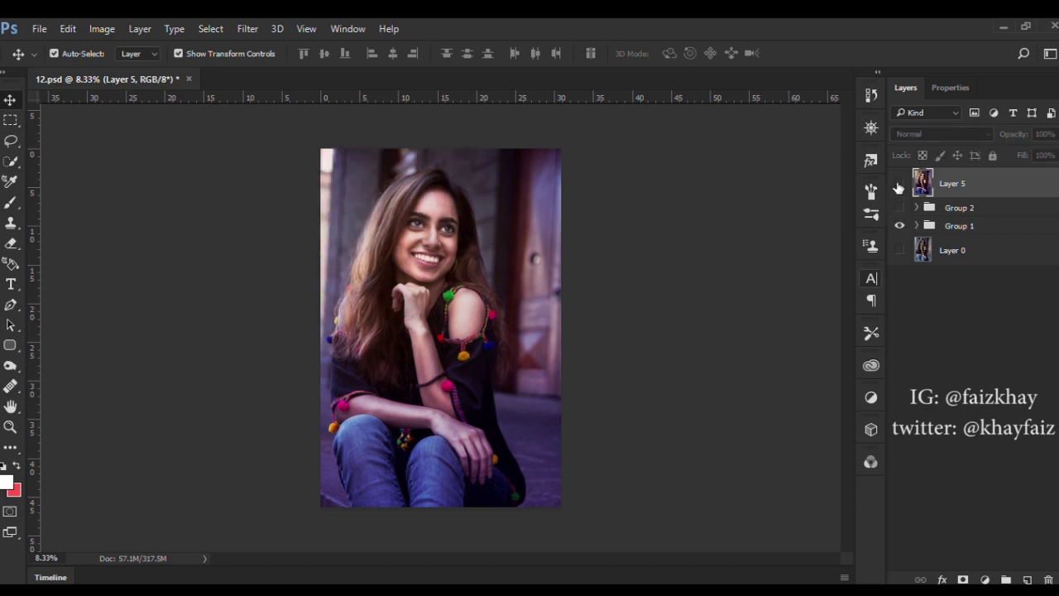
left_click(900, 183)
left_click_drag(901, 225, 899, 208)
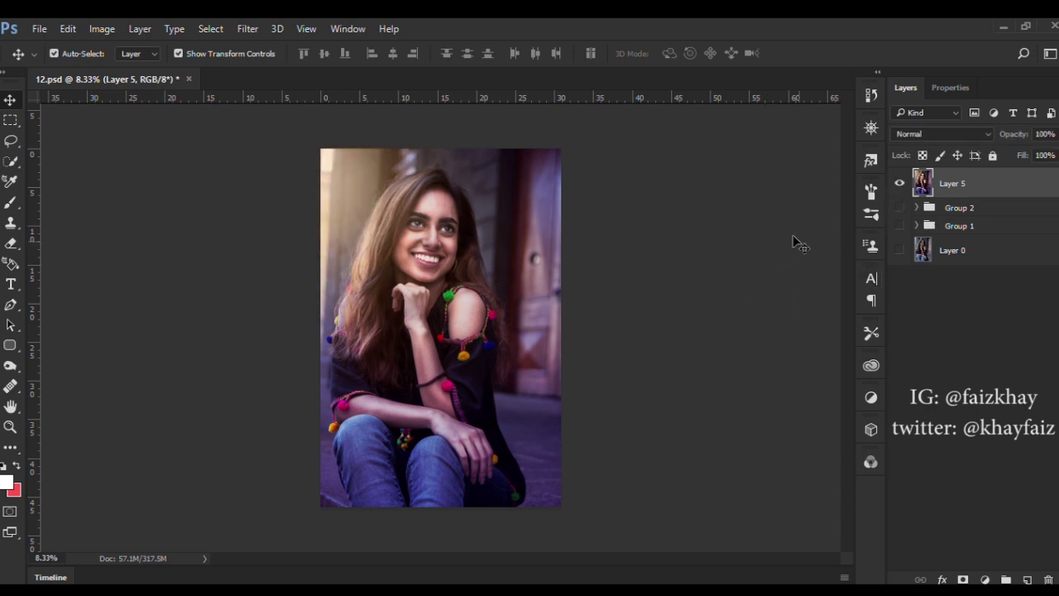
left_click(247, 28)
- Show Layer 0 and toggle Layer 5 off and on to compare the merged edit with the original
key("v")
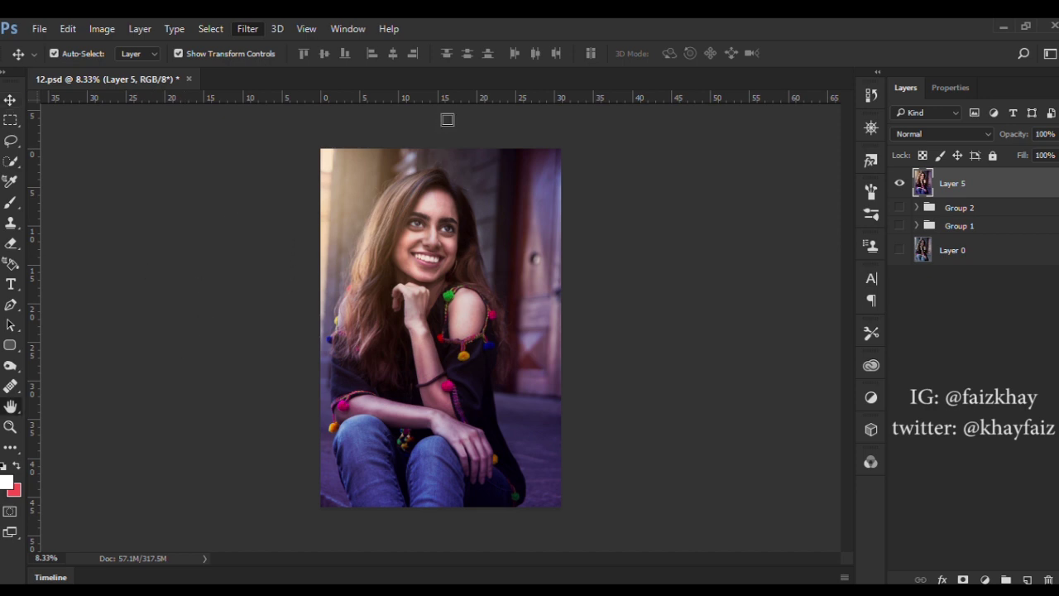
key("h")
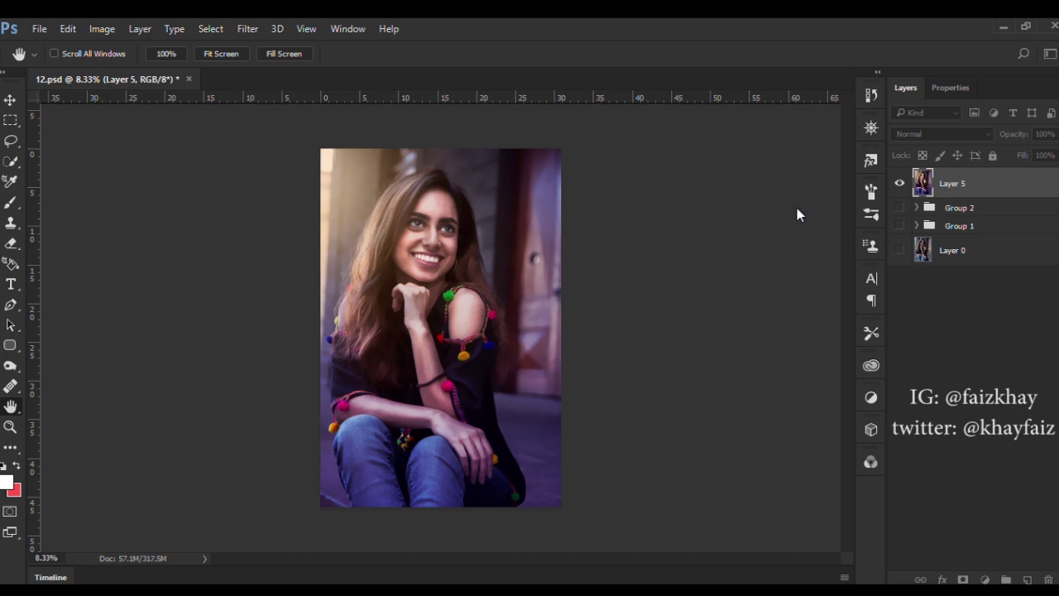
key("v")
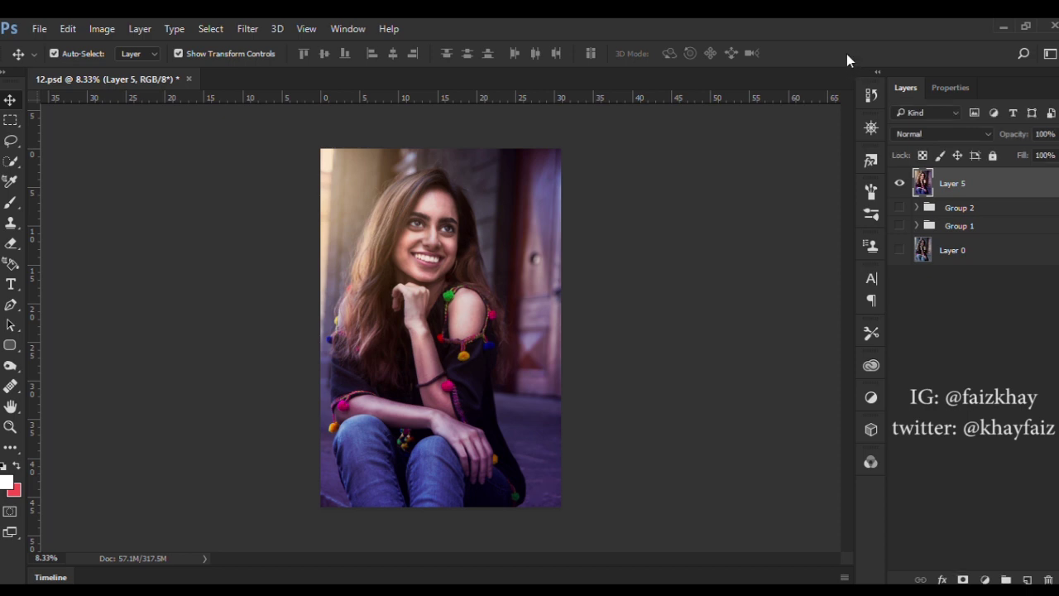
left_click(900, 250)
left_click(899, 183)
left_click(900, 186)
key("space")
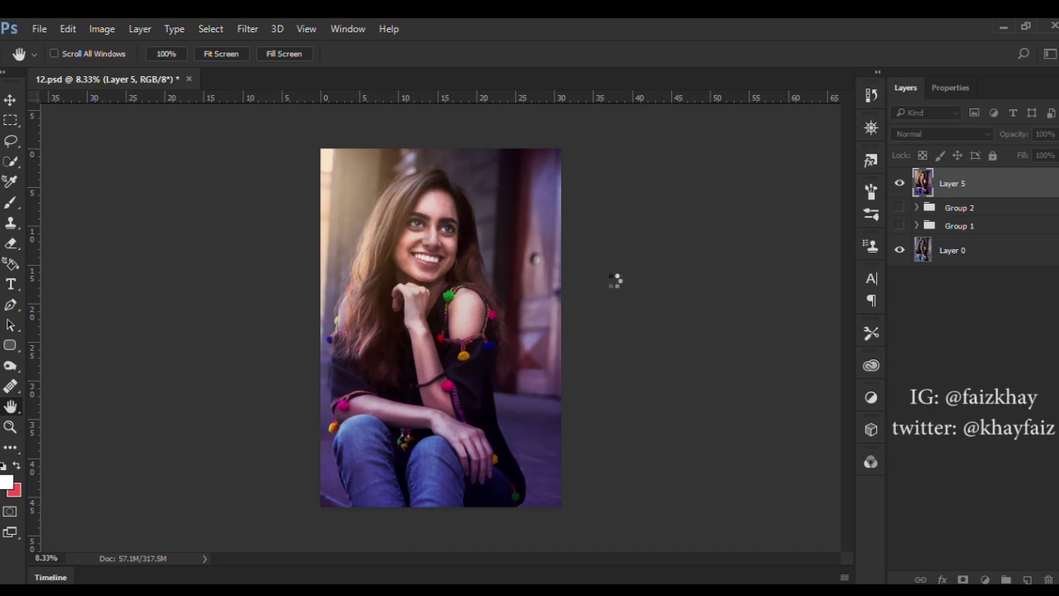
key("v")
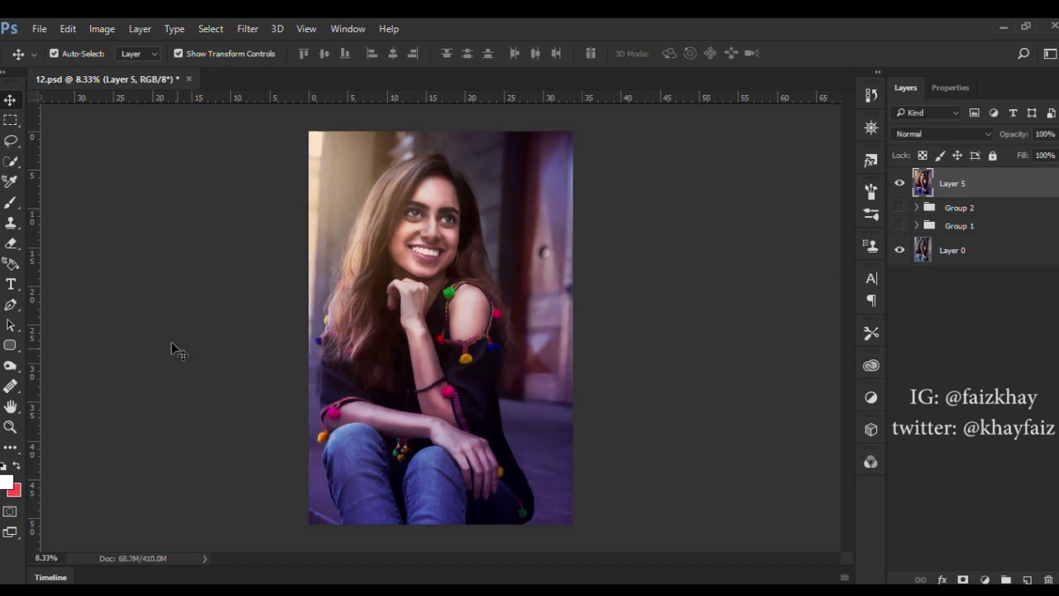
- Draw a purple Rectangle 1 over most of the photo and set its opacity to 52%
left_click(14, 344)
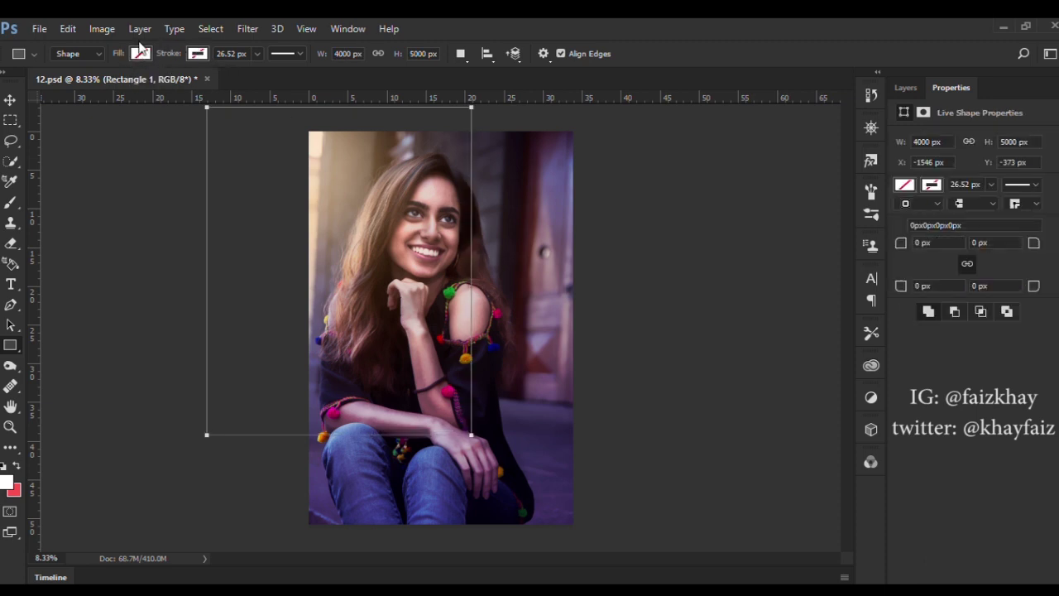
left_click_drag(165, 236, 195, 209)
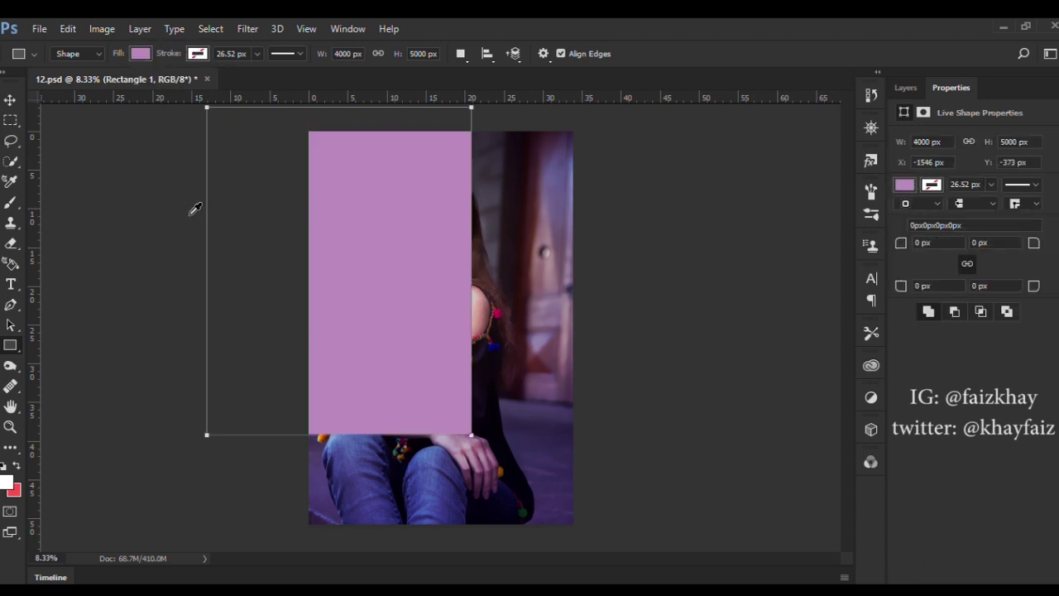
left_click(7, 97)
left_click_drag(388, 236, 497, 293)
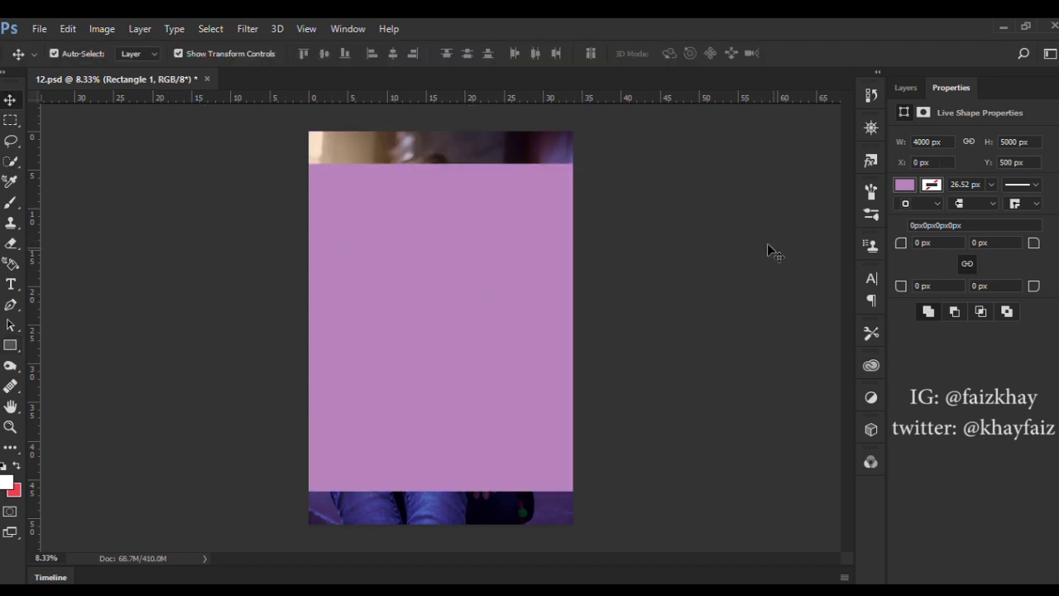
left_click(906, 87)
key("5")
key("2")
left_click_drag(418, 344, 410, 322)
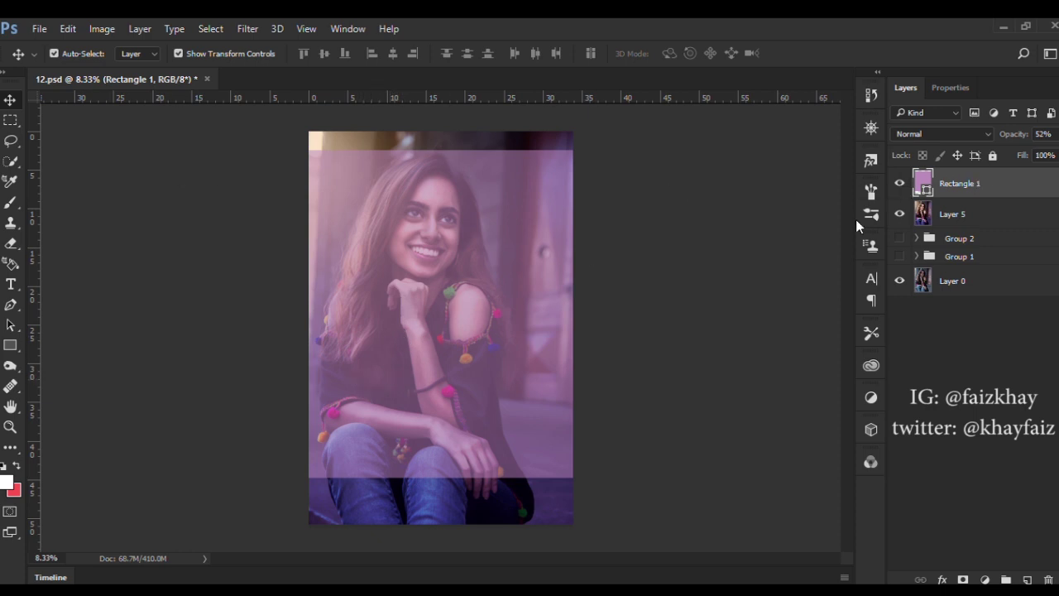
left_click(11, 161)
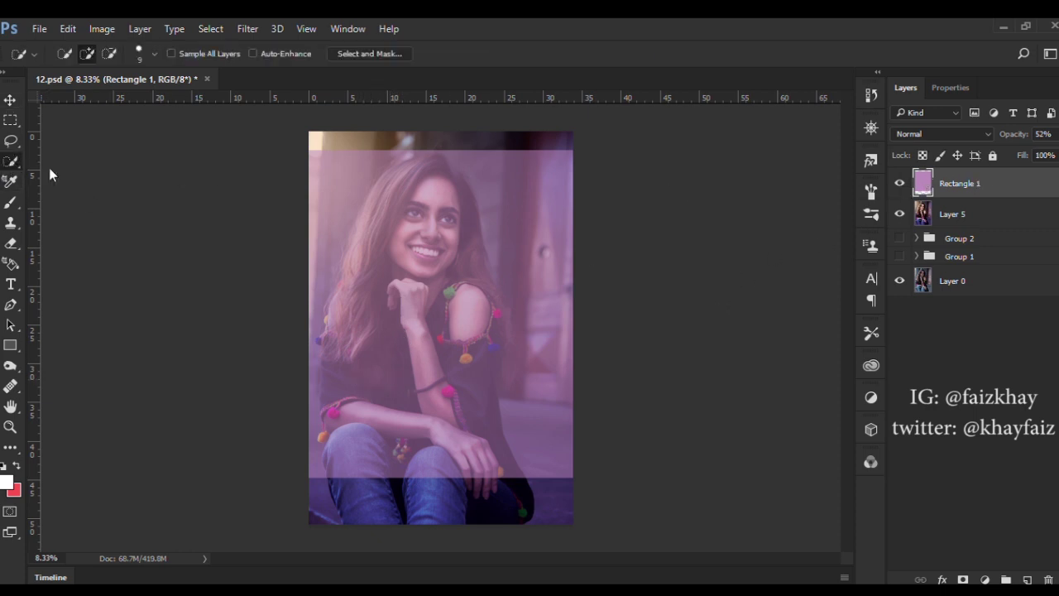
- Magic Wand-select the purple rectangle's area, hide Rectangle 1, and deselect
key("shift+w")
left_click(542, 247)
left_click(900, 183)
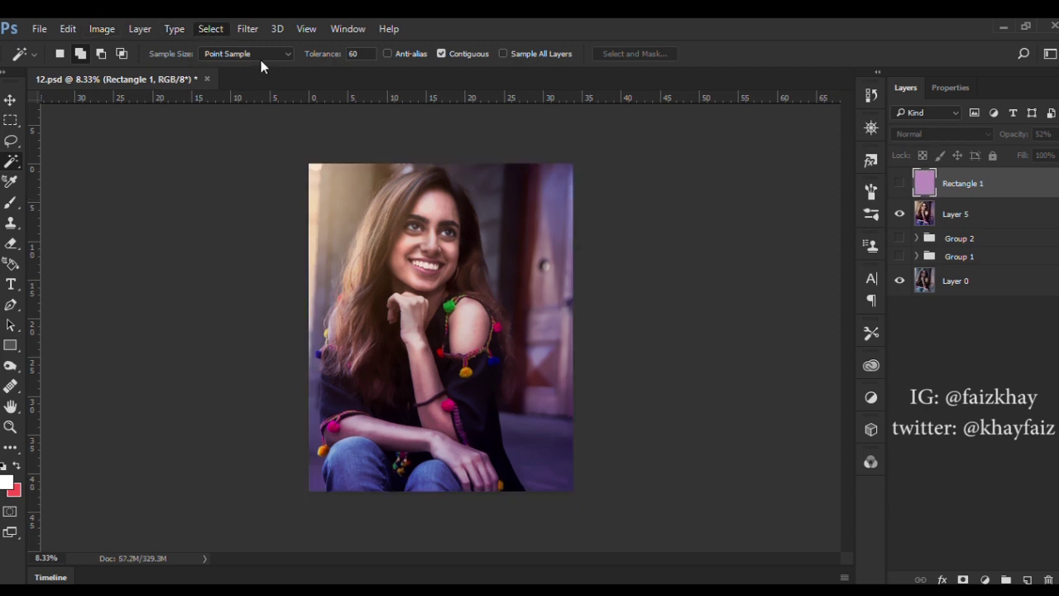
key("ctrl+d")
- Zoom in and toggle the purple tint and Layer 5 visibility to compare against the original
key("ctrl+plus")
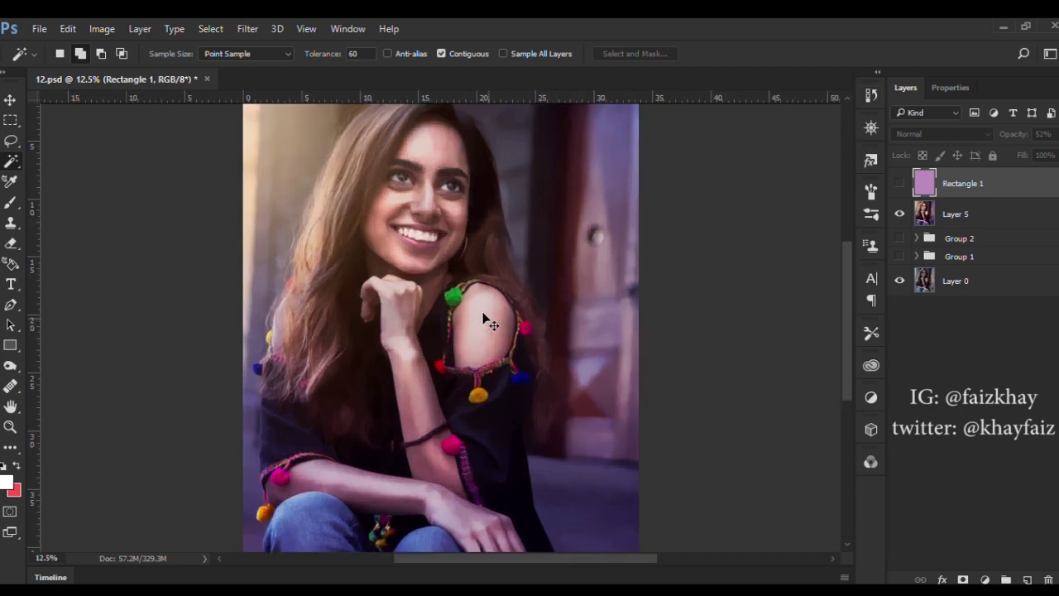
left_click_drag(846, 299, 843, 277)
scroll(843, 277, "down", 1)
left_click(900, 183)
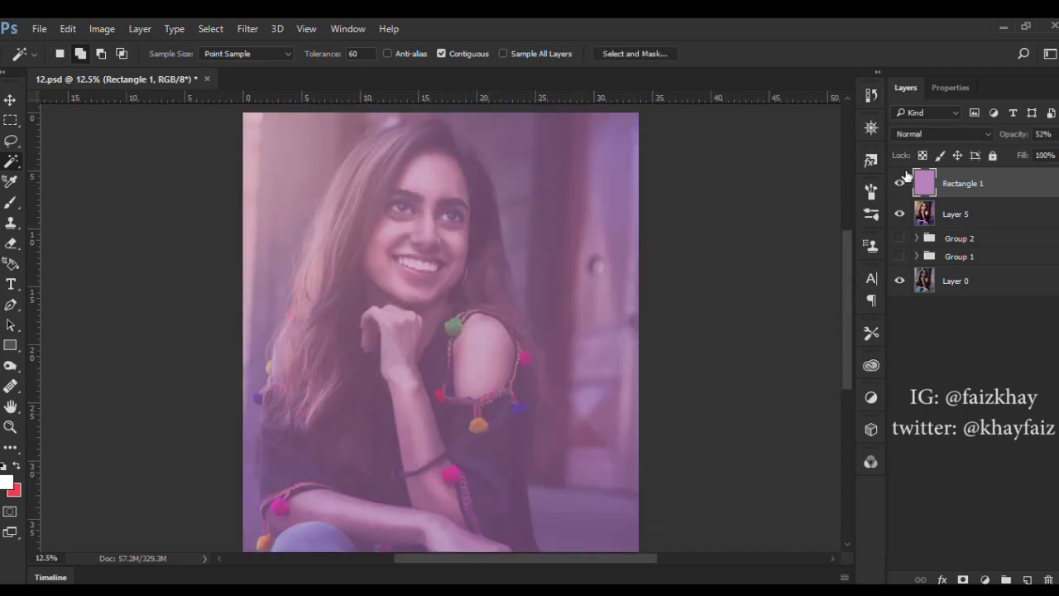
left_click(899, 280)
left_click(900, 213)
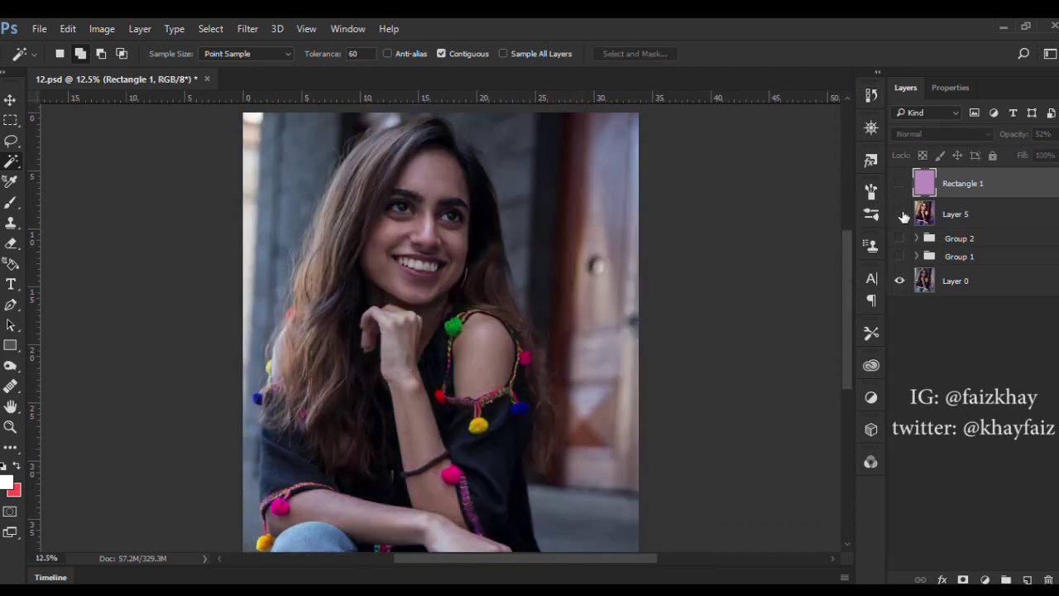
left_click(900, 213)
left_click(900, 214)
left_click(900, 213)
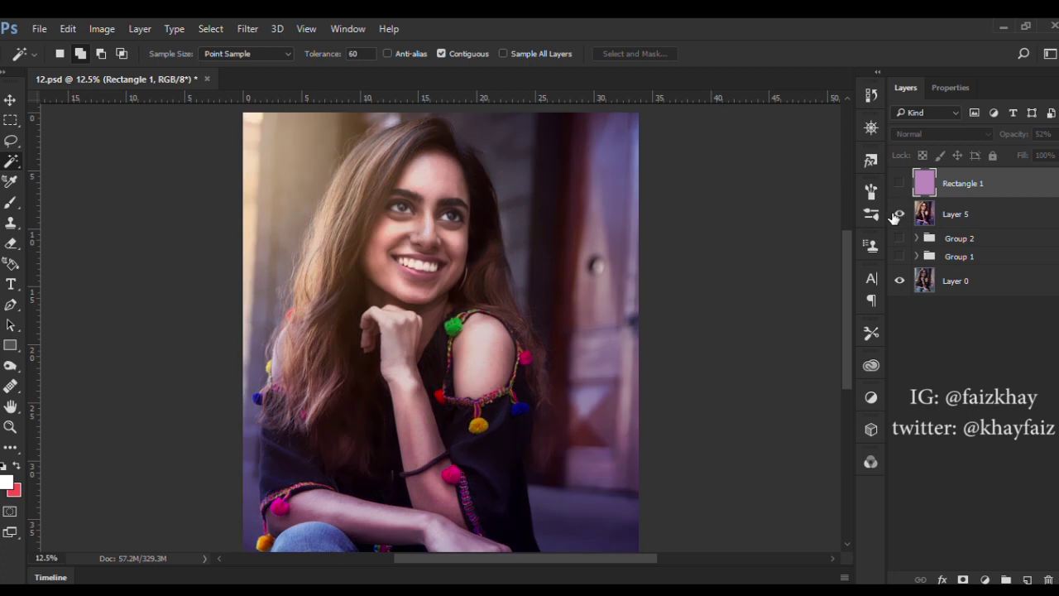
key("ctrl+minus")
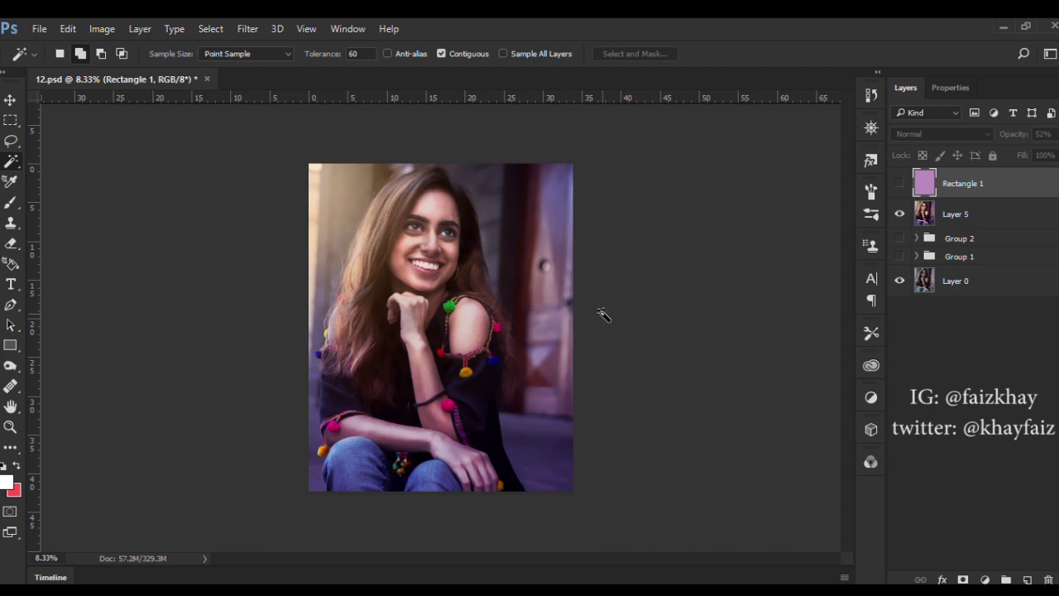